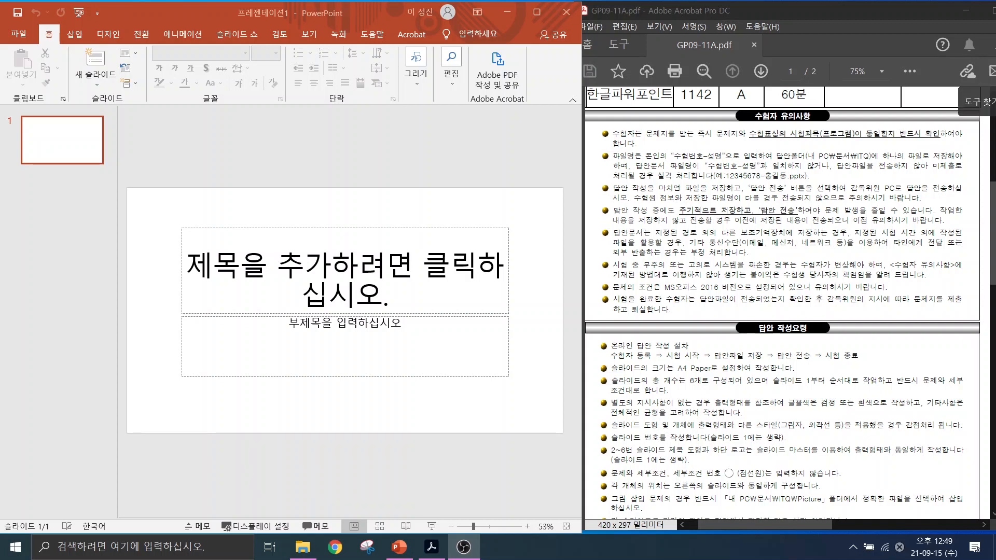
# With the screen pen, box the file-naming and ITQ folder rules and underline the example file name.
pyautogui.hotkey('ctrl', '2')
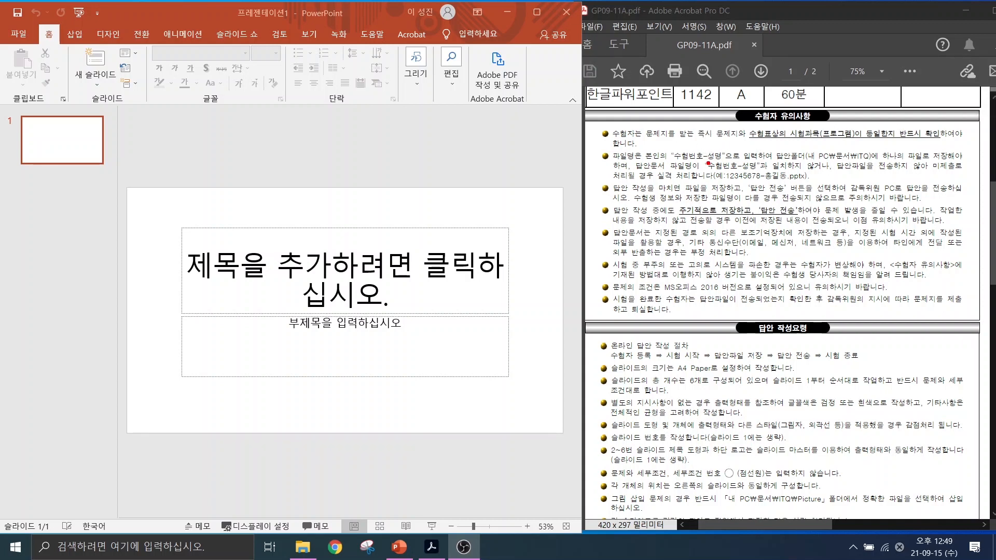
pyautogui.moveTo(668, 146); pyautogui.dragTo(731, 160)
pyautogui.moveTo(803, 144); pyautogui.dragTo(902, 163)
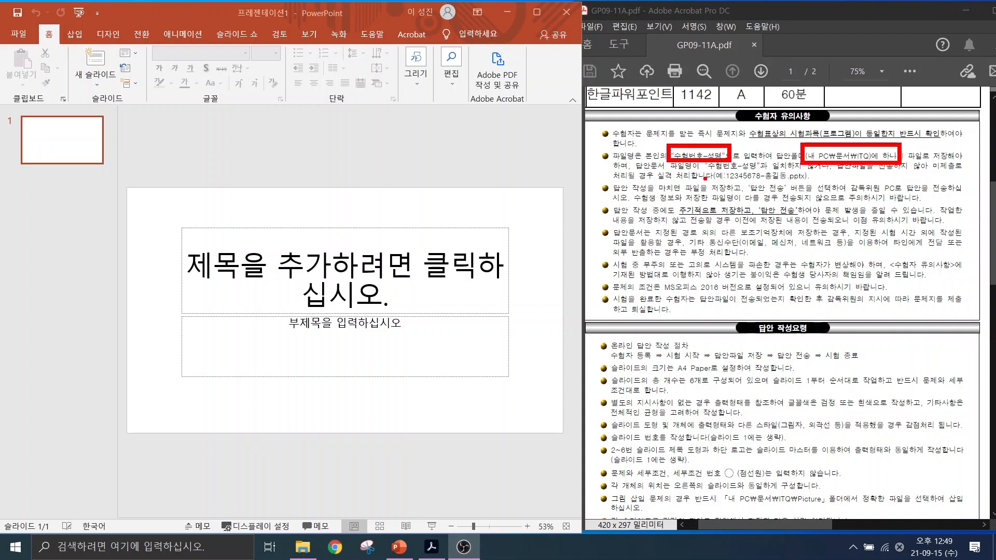
pyautogui.moveTo(715, 178); pyautogui.dragTo(808, 181)
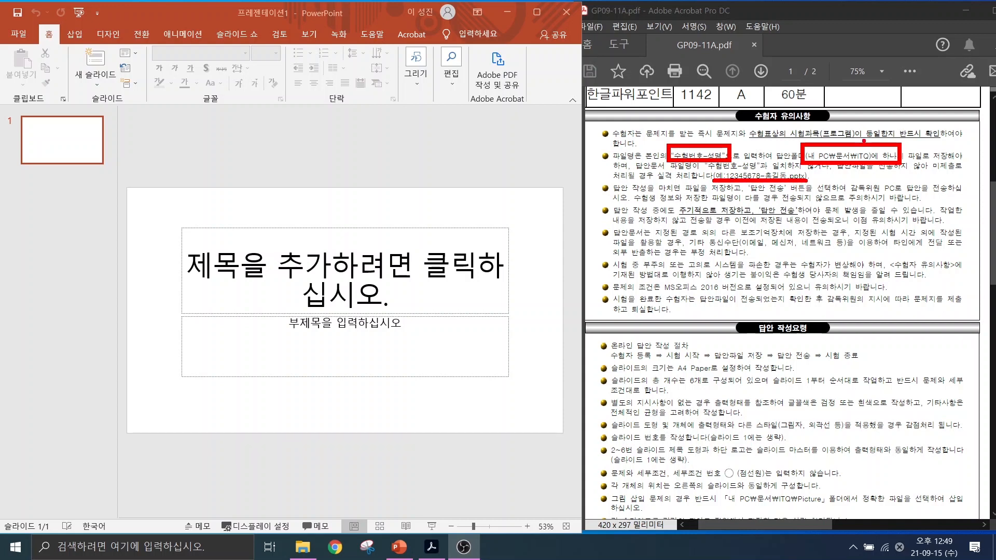
# Draw an arrow at the ITQ folder rule and box the periodic-saving and A4 Paper rules.
pyautogui.moveTo(862, 147); pyautogui.dragTo(901, 104)
pyautogui.moveTo(672, 204)
pyautogui.mouseDown()
pyautogui.moveTo(749, 218)
pyautogui.moveTo(906, 219)
pyautogui.mouseUp()
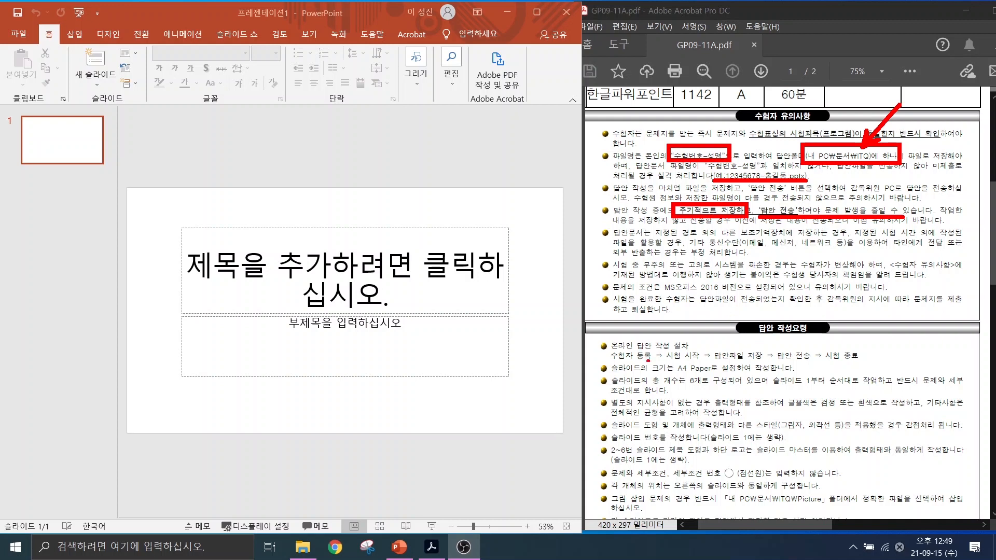
pyautogui.moveTo(667, 357); pyautogui.dragTo(724, 373)
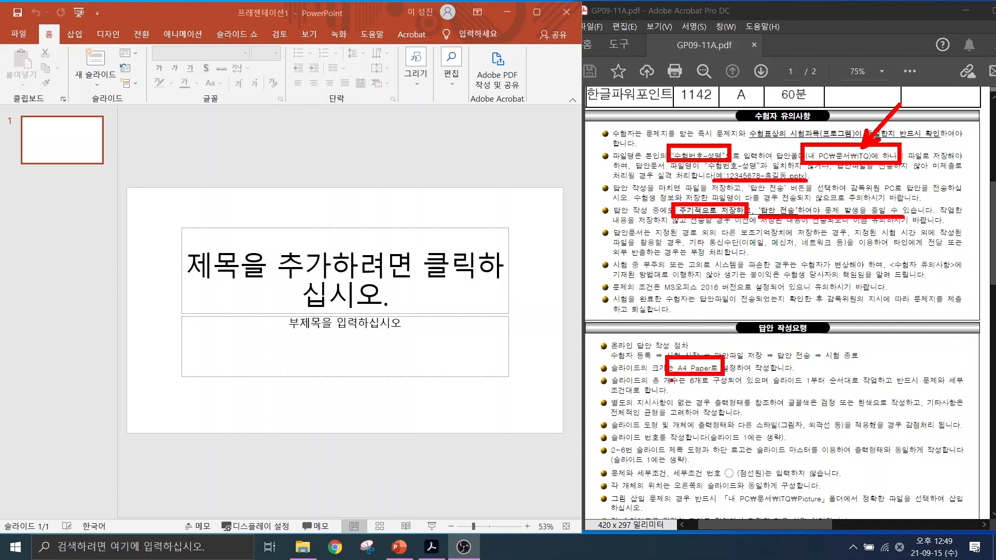
# Underline the six-slide count, follow-the-conditions and black-or-white font colour rules in red.
pyautogui.moveTo(663, 386)
pyautogui.mouseDown()
pyautogui.moveTo(901, 395)
pyautogui.moveTo(894, 390)
pyautogui.mouseUp()
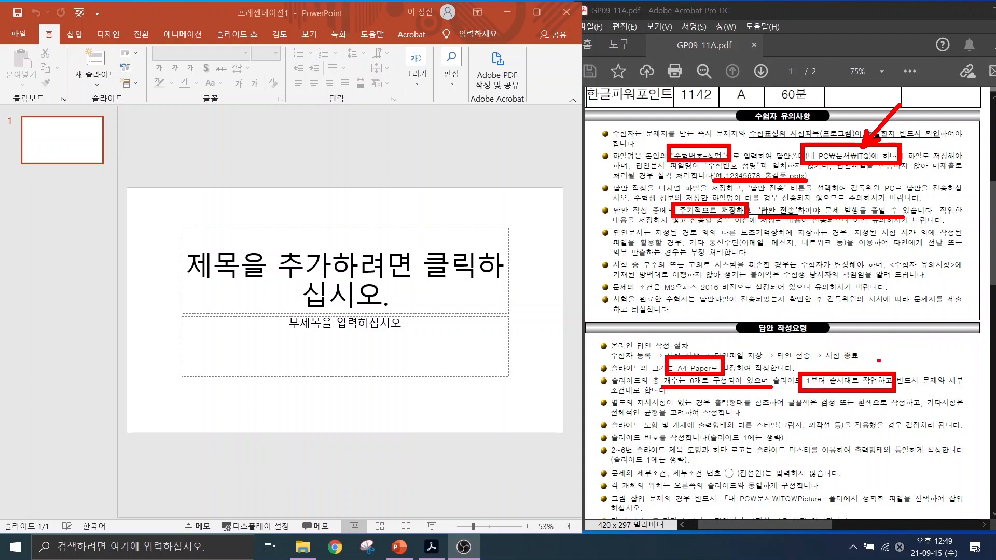
pyautogui.moveTo(907, 386); pyautogui.dragTo(963, 386)
pyautogui.moveTo(789, 409); pyautogui.dragTo(912, 409)
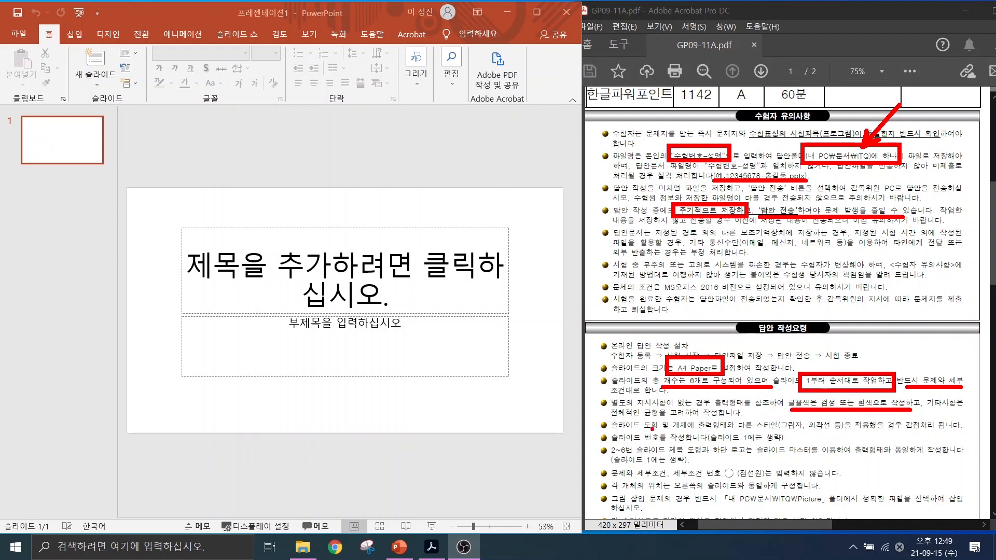
# Underline the shape-style penalty and title-and-logo rules, and box the slide master requirement in blue.
pyautogui.moveTo(643, 429)
pyautogui.mouseDown()
pyautogui.moveTo(794, 428)
pyautogui.moveTo(830, 464)
pyautogui.moveTo(856, 456)
pyautogui.mouseUp()
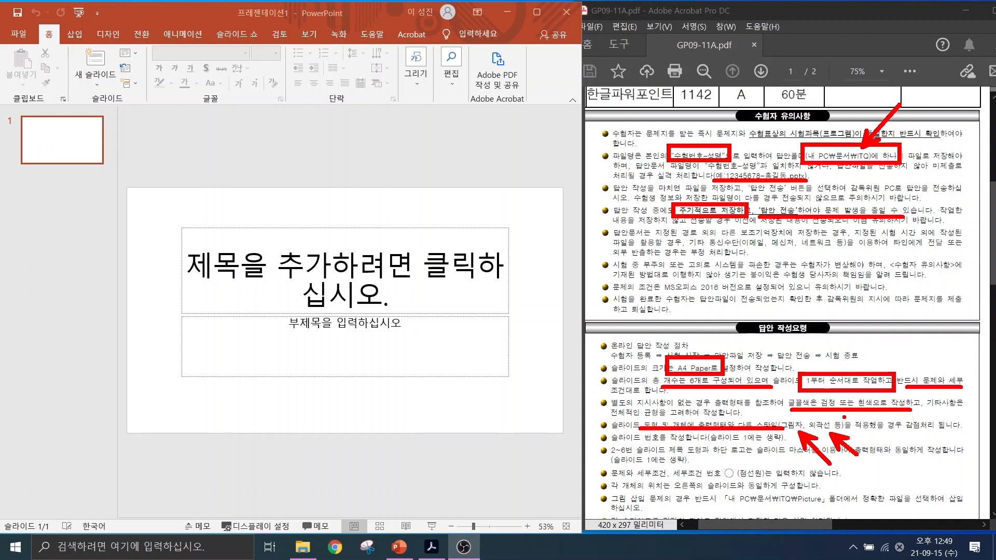
pyautogui.moveTo(886, 430); pyautogui.dragTo(952, 430)
pyautogui.moveTo(664, 457); pyautogui.dragTo(748, 456)
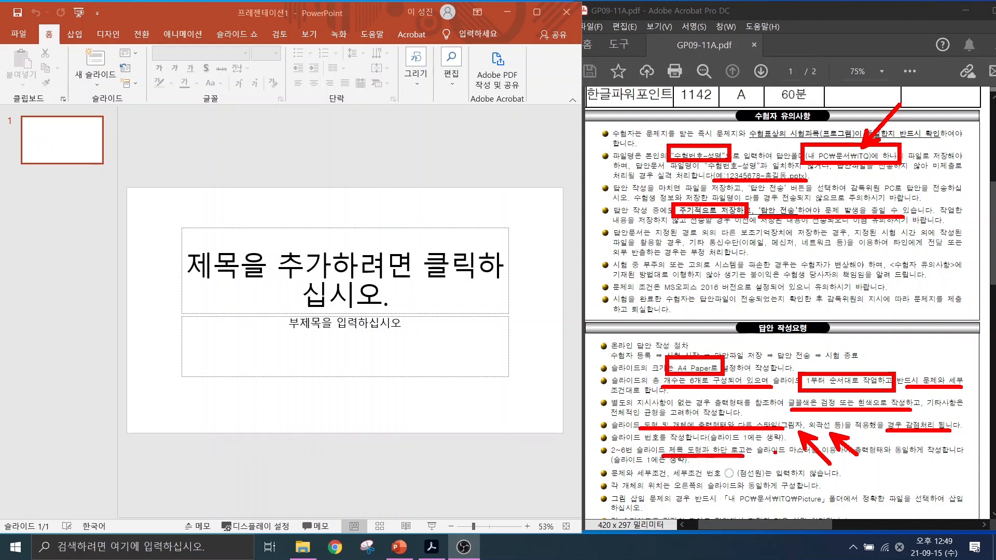
pyautogui.moveTo(766, 442); pyautogui.dragTo(880, 459)
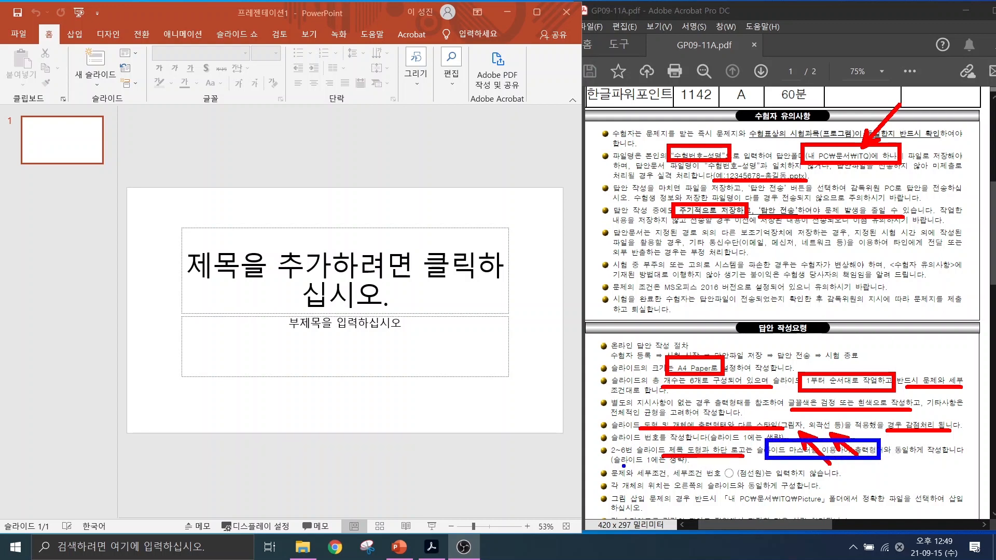
# Underline in blue the slide 1 exclusion, detail numbering and ITQ Picture folder rules, and circle 파일.
pyautogui.moveTo(615, 467); pyautogui.dragTo(688, 469)
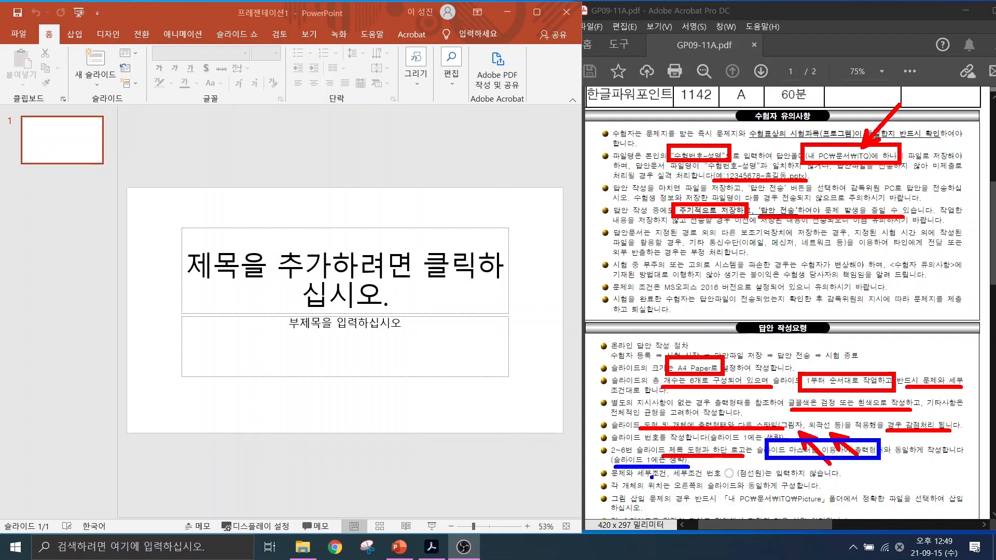
pyautogui.moveTo(645, 478); pyautogui.dragTo(773, 478)
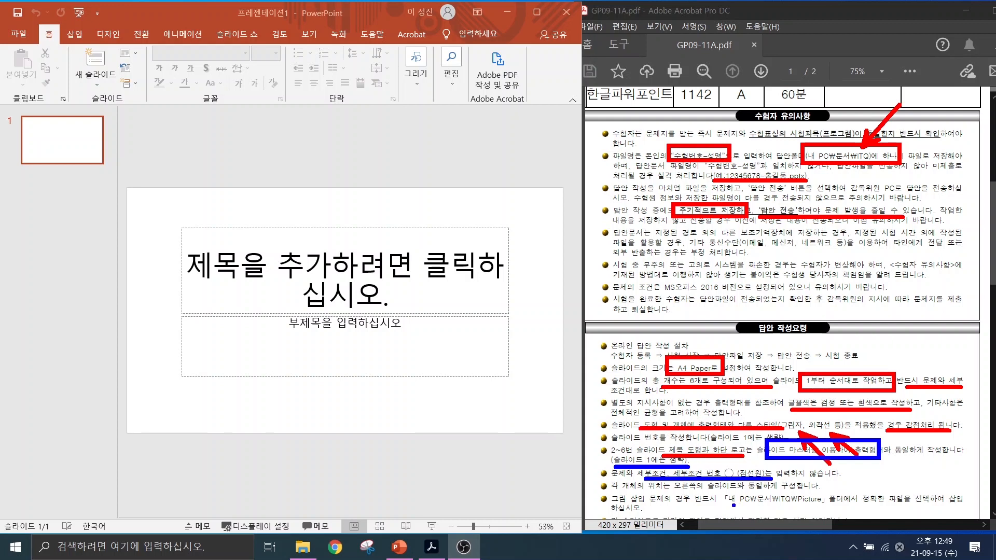
pyautogui.moveTo(733, 505); pyautogui.dragTo(870, 506)
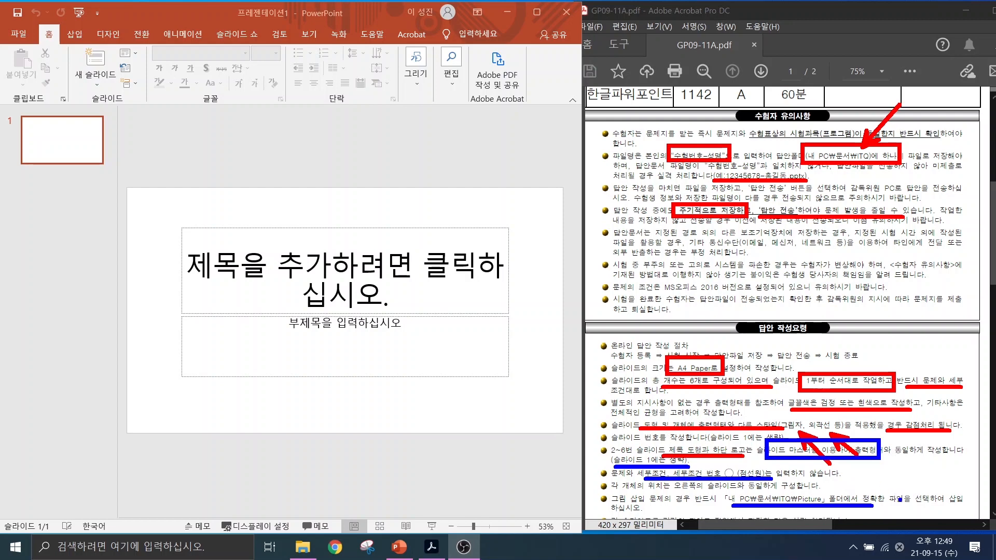
pyautogui.moveTo(901, 495); pyautogui.dragTo(902, 508)
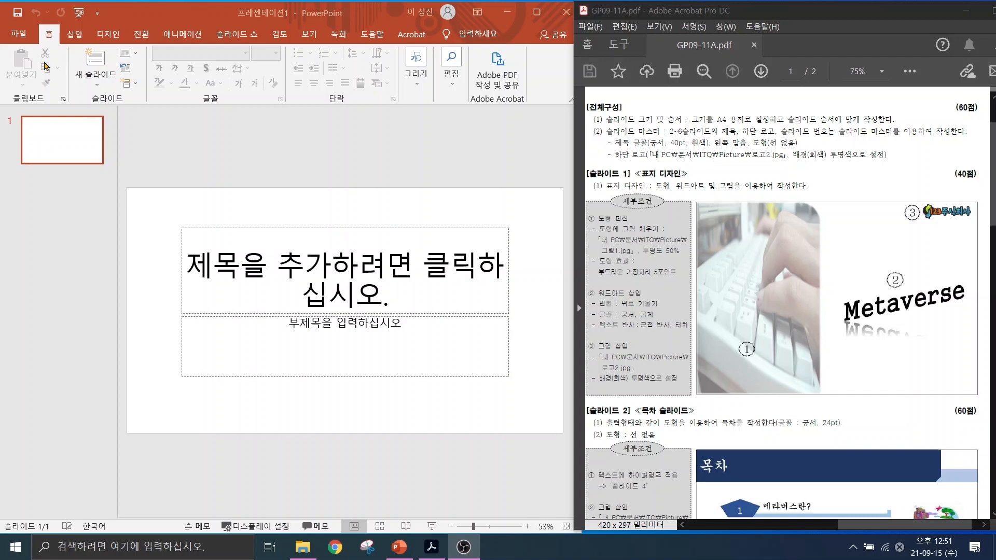
# Save the presentation in 문서 > ITQ under the candidate's exam number and name as the file name.
pyautogui.click(20, 36)
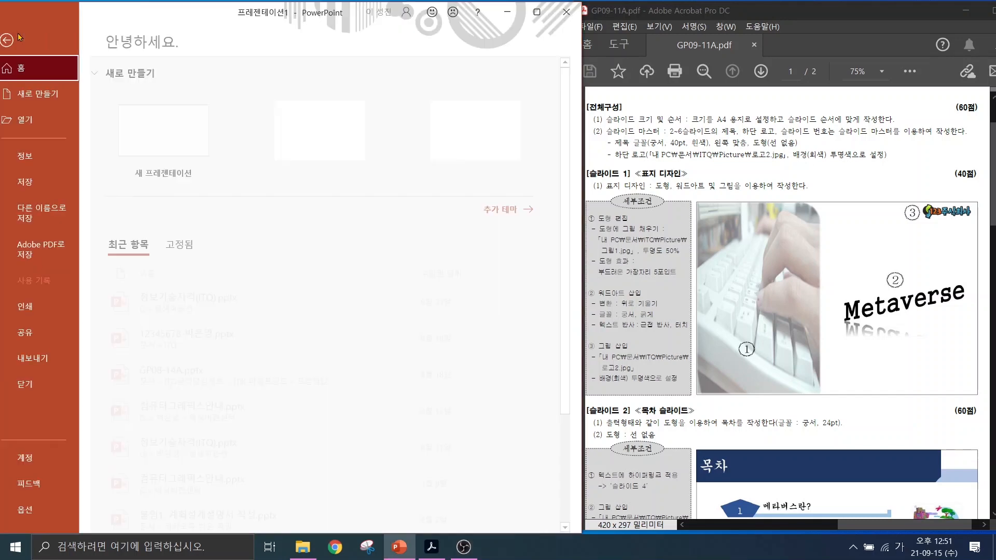
pyautogui.click(37, 183)
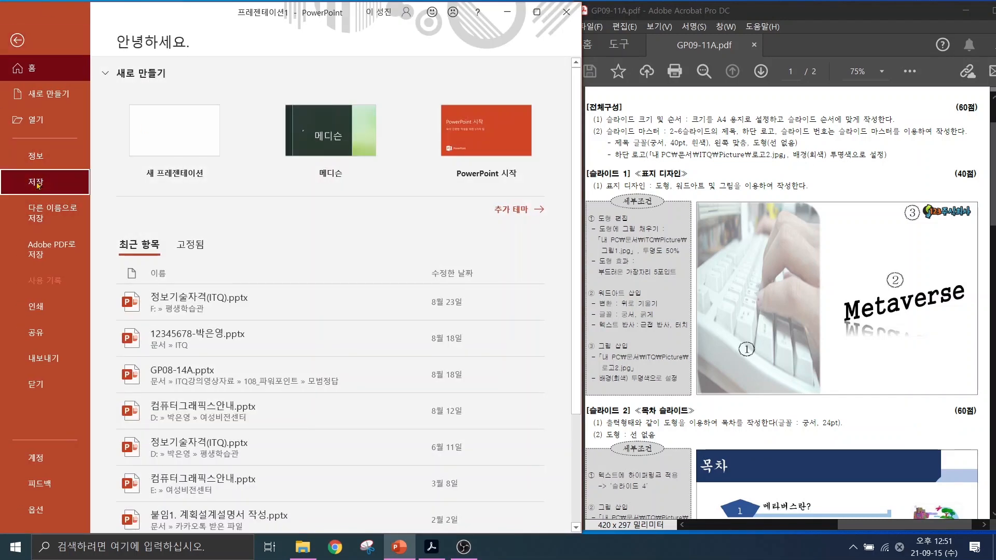
pyautogui.click(174, 254)
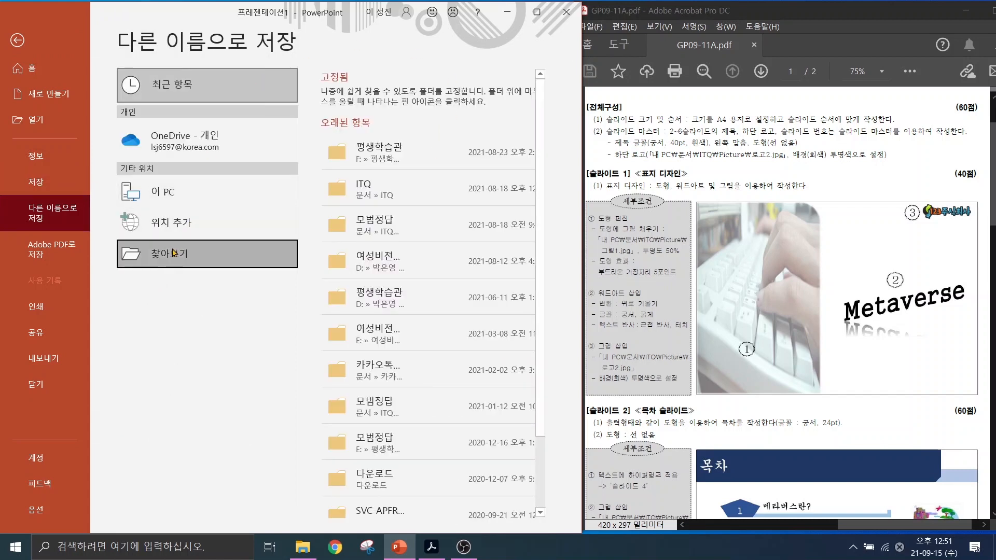
pyautogui.click(176, 248)
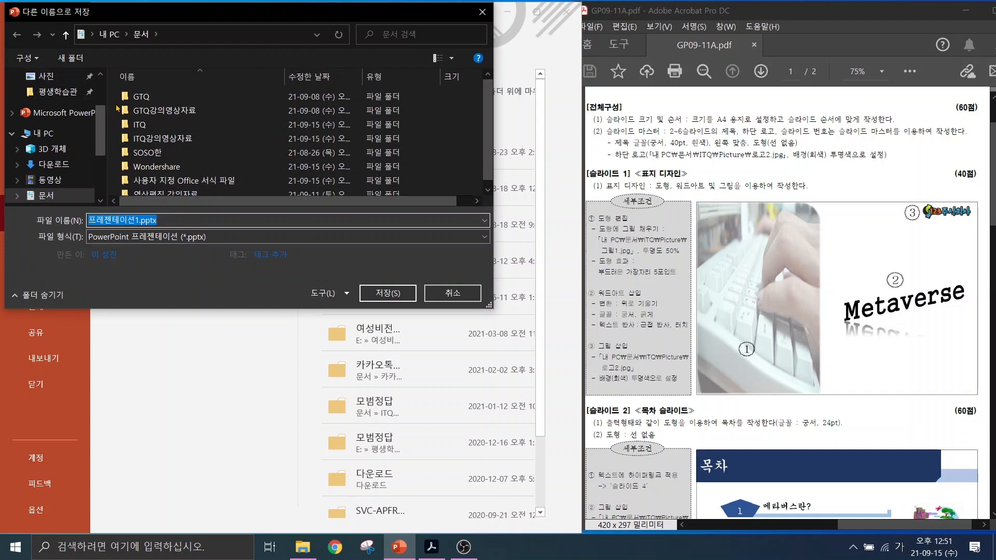
pyautogui.doubleClick(140, 124)
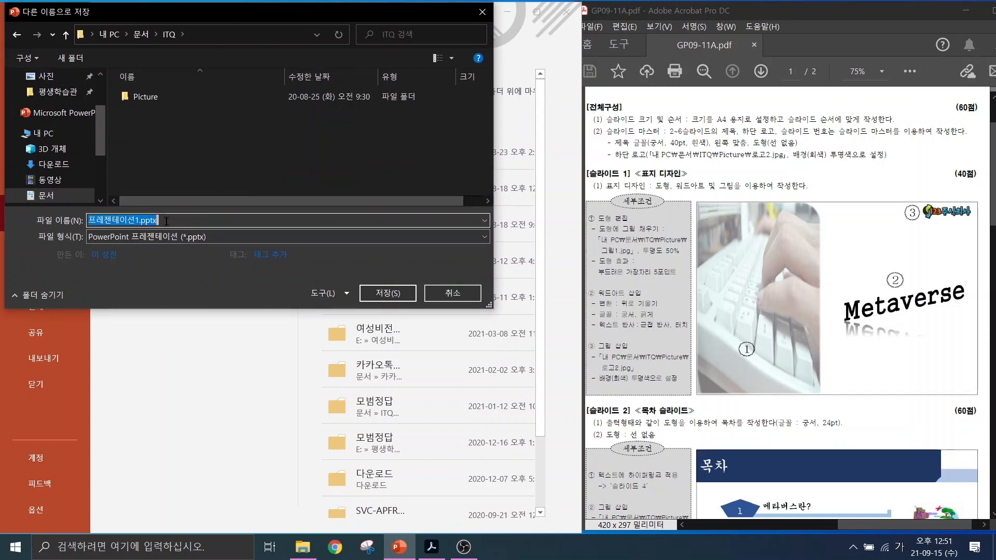
pyautogui.write('12345678-')
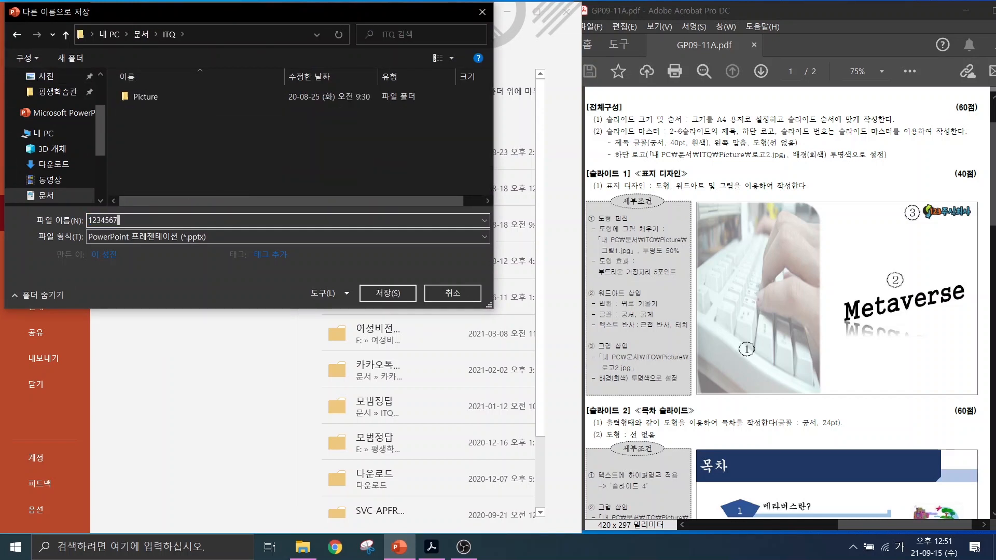
pyautogui.write('-')
pyautogui.press('BackSpace')
pyautogui.click(400, 301)
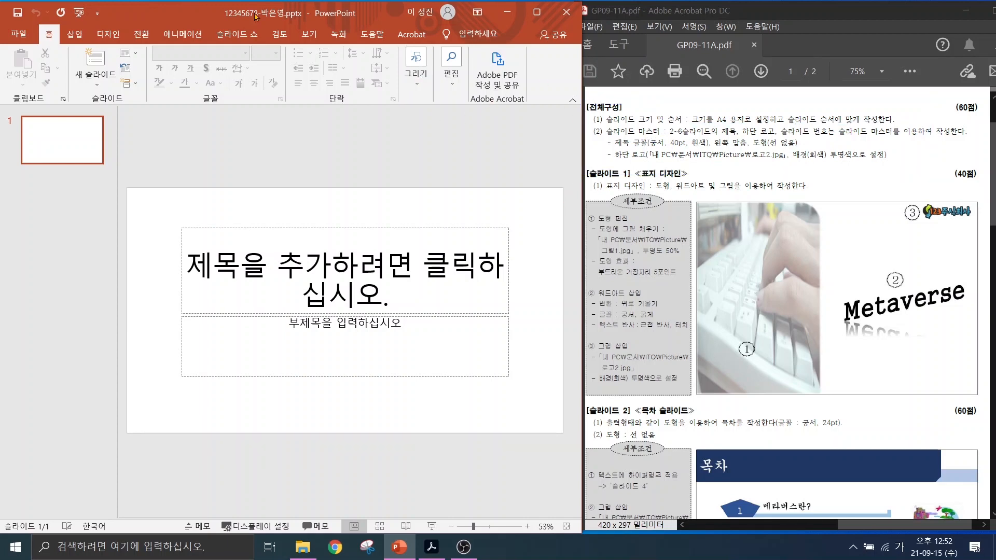
# Set a custom slide size of A4 paper (210x297mm) in landscape orientation.
pyautogui.click(311, 35)
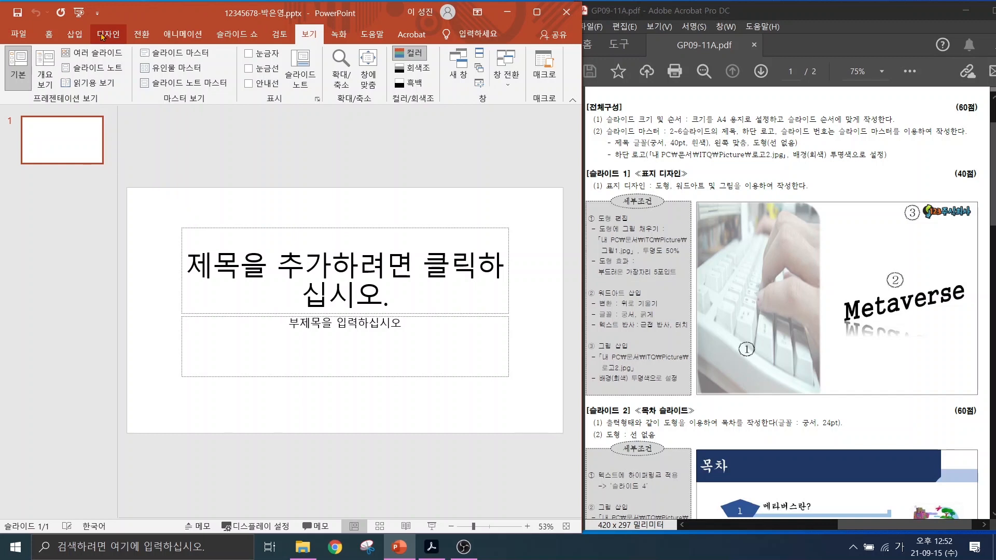
pyautogui.click(101, 35)
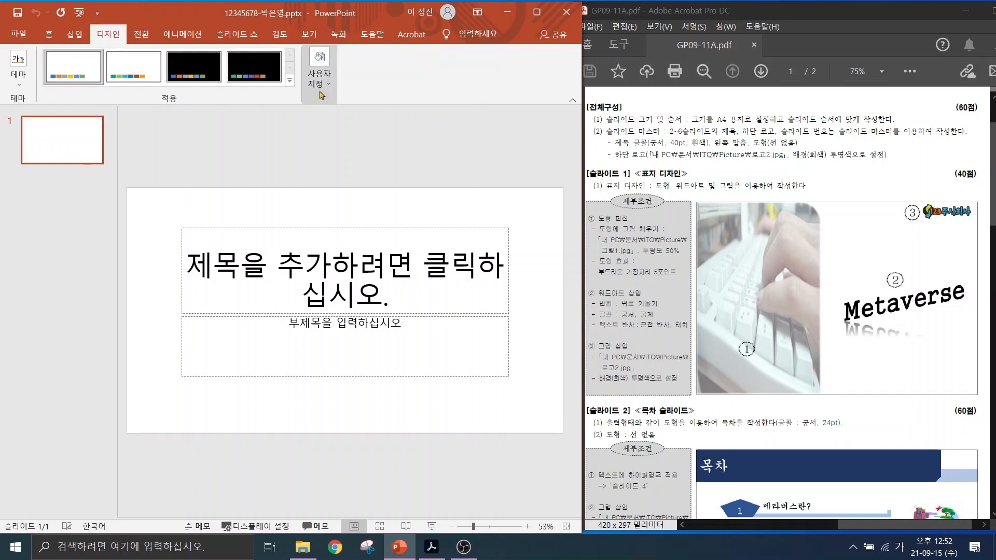
pyautogui.moveTo(332, 95)
pyautogui.mouseDown()
pyautogui.moveTo(298, 52)
pyautogui.moveTo(360, 88)
pyautogui.moveTo(335, 96)
pyautogui.moveTo(373, 154)
pyautogui.mouseUp()
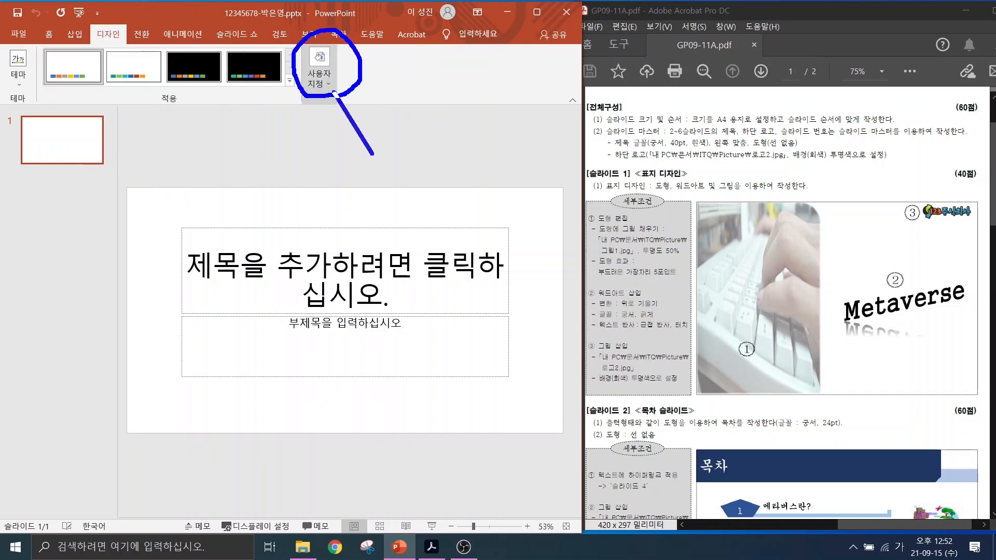
pyautogui.click(319, 77)
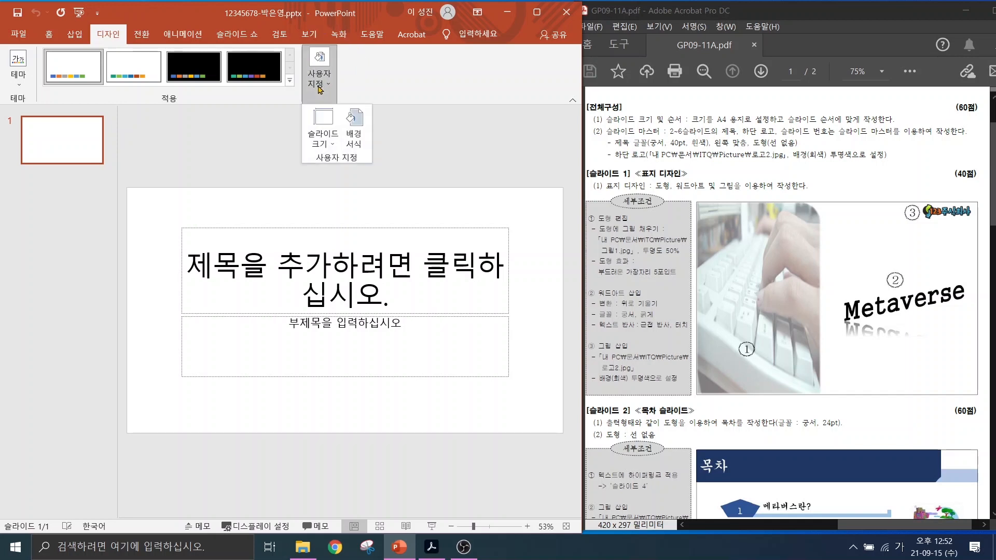
pyautogui.click(322, 132)
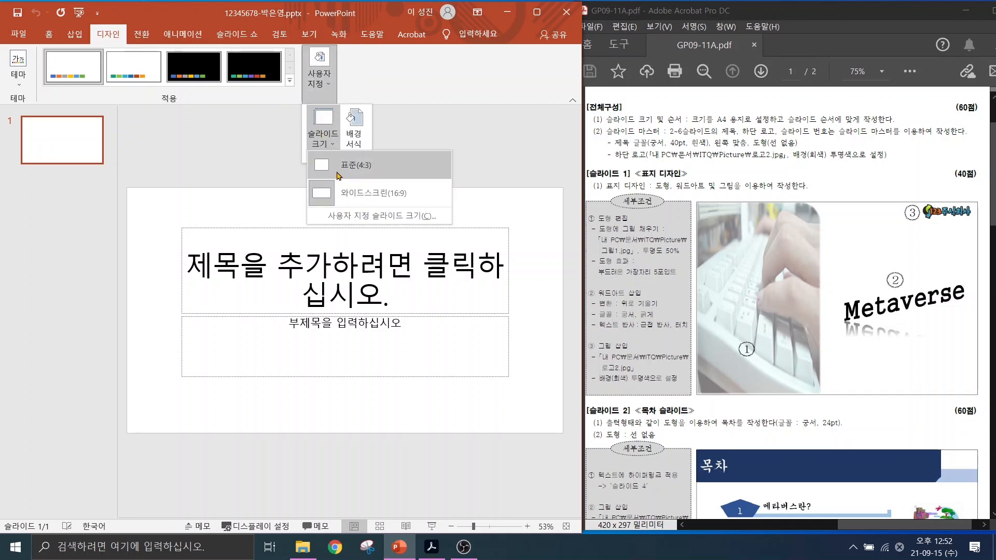
pyautogui.click(358, 215)
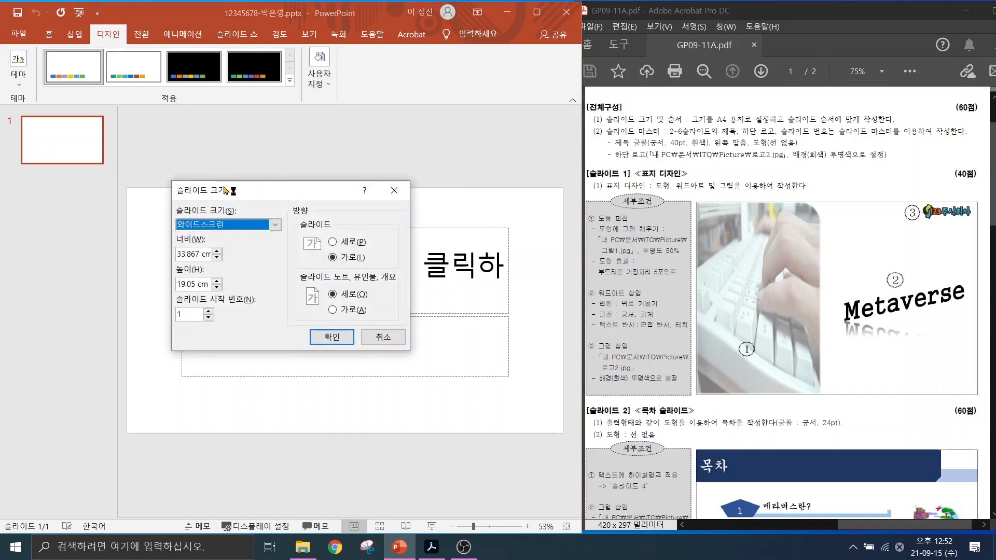
pyautogui.moveTo(230, 190); pyautogui.dragTo(233, 163)
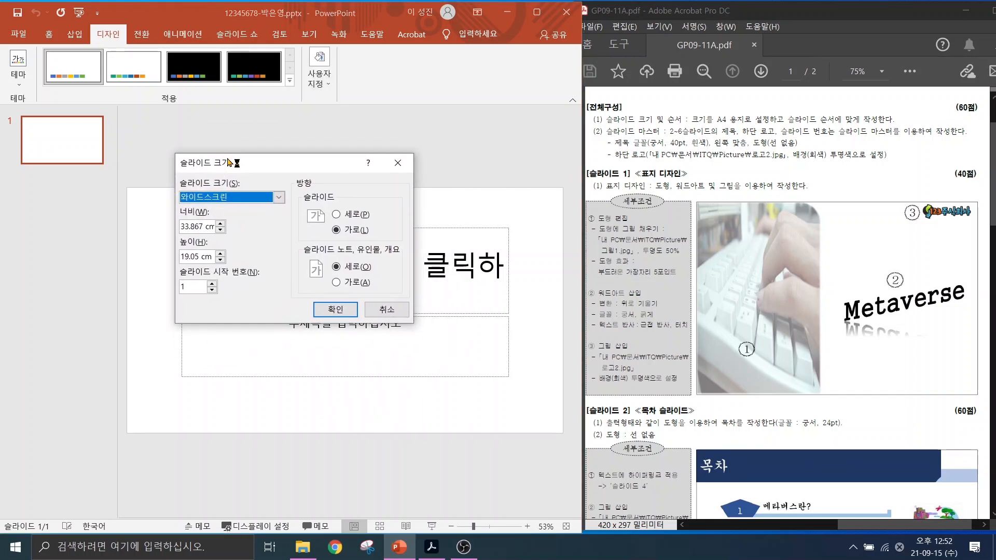
pyautogui.click(222, 198)
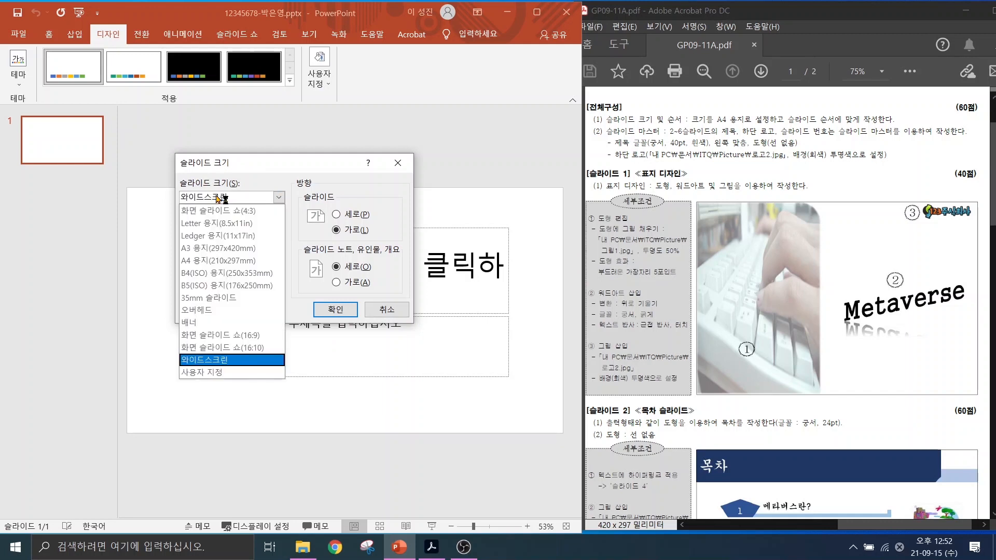
pyautogui.click(213, 260)
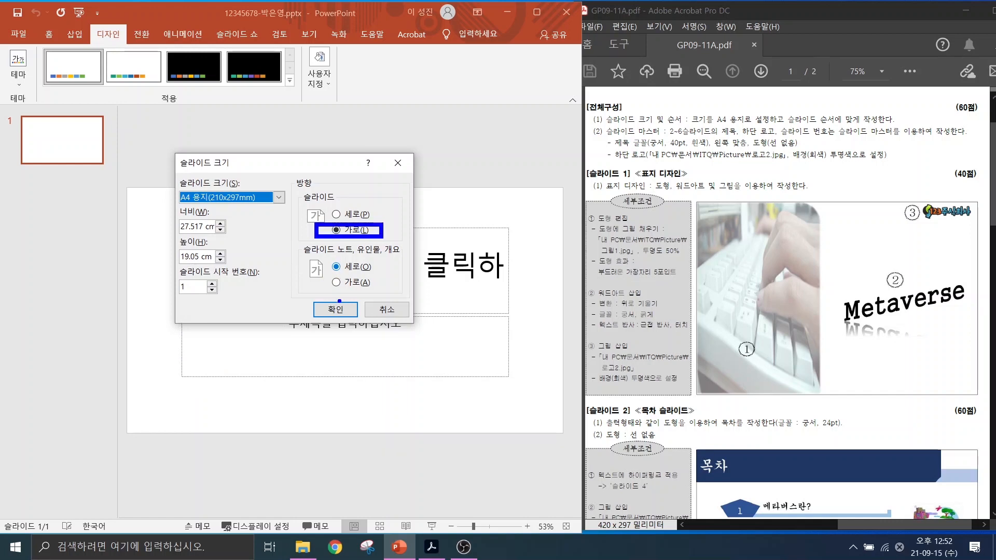
pyautogui.moveTo(324, 301); pyautogui.dragTo(345, 294)
pyautogui.click(335, 309)
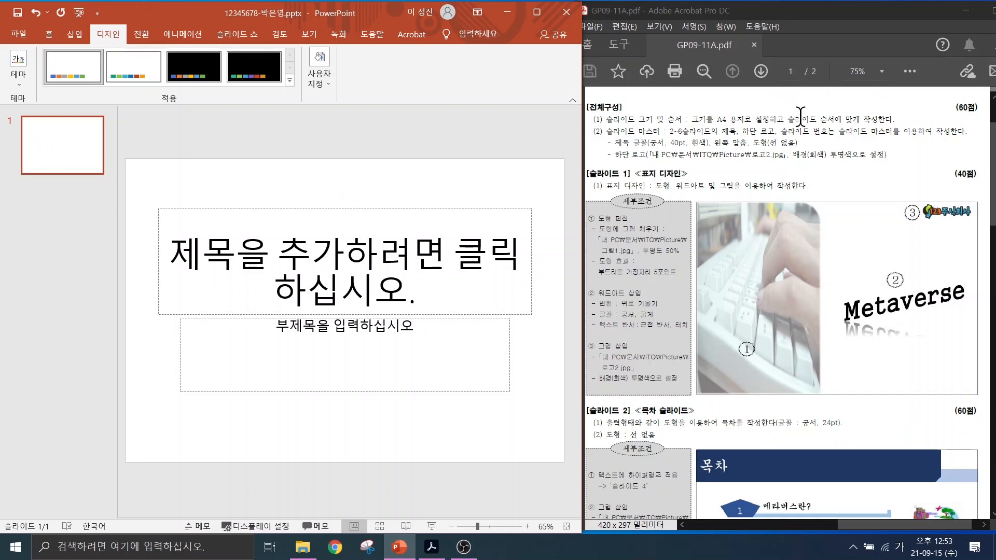
# Switch to Slide Master view and select the top-level master slide in the thumbnail pane.
pyautogui.click(304, 36)
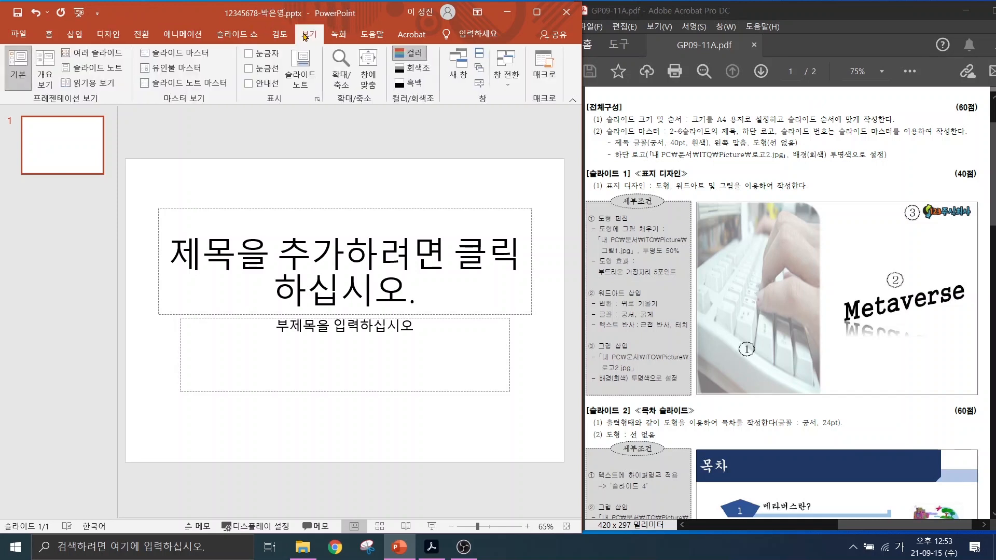
pyautogui.click(175, 59)
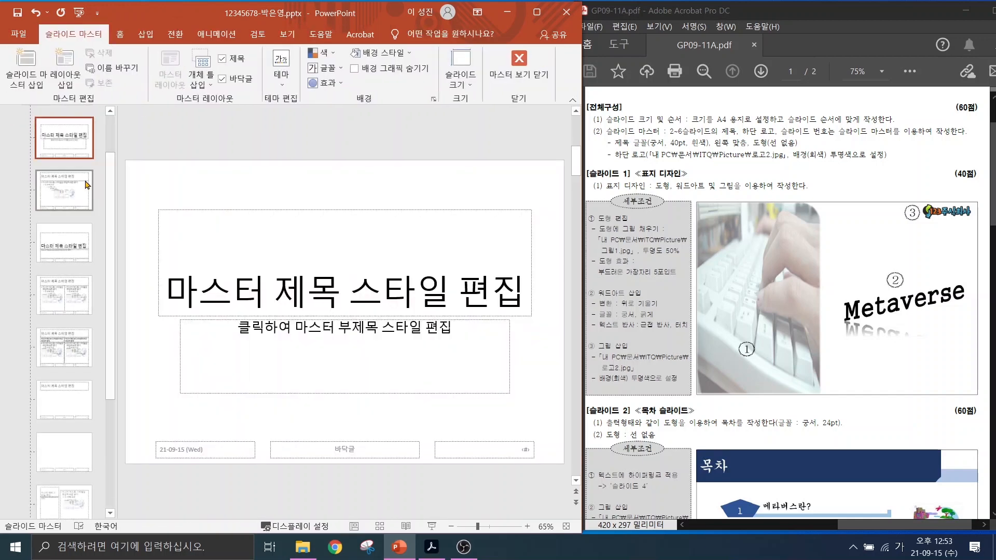
pyautogui.moveTo(113, 185); pyautogui.dragTo(104, 126)
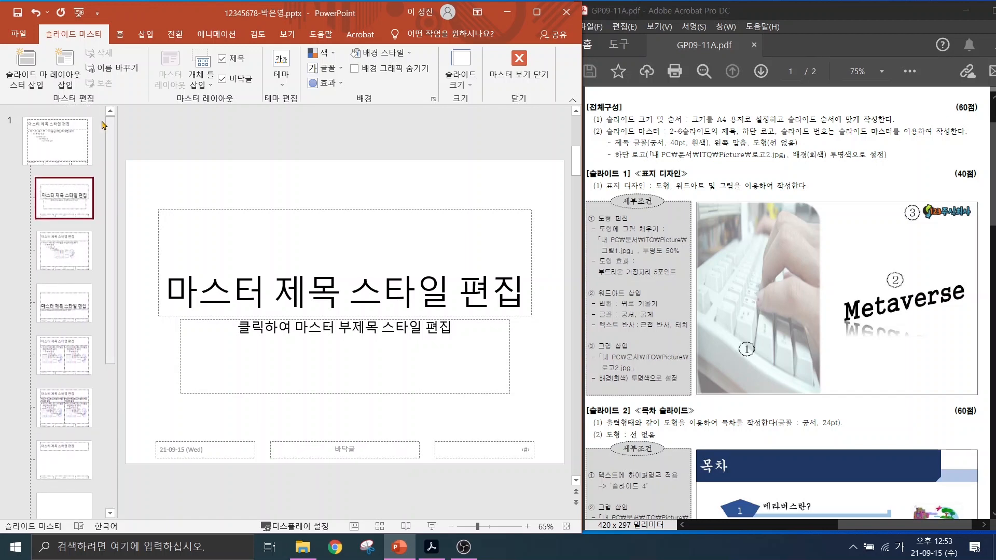
pyautogui.moveTo(89, 179)
pyautogui.mouseDown()
pyautogui.moveTo(63, 192)
pyautogui.moveTo(39, 94)
pyautogui.moveTo(106, 187)
pyautogui.moveTo(91, 199)
pyautogui.mouseUp()
pyautogui.moveTo(161, 61); pyautogui.dragTo(67, 142)
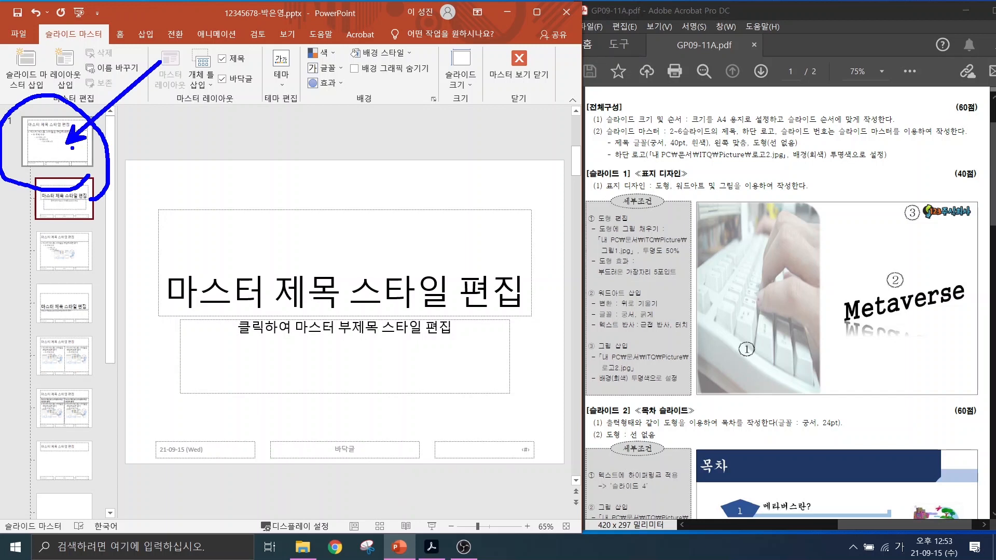
pyautogui.press('Escape')
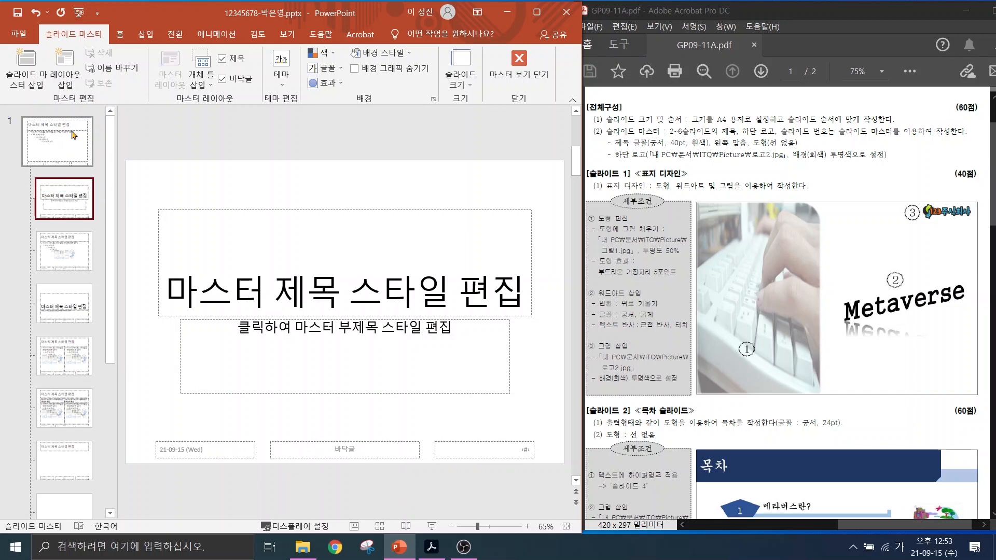
pyautogui.click(73, 138)
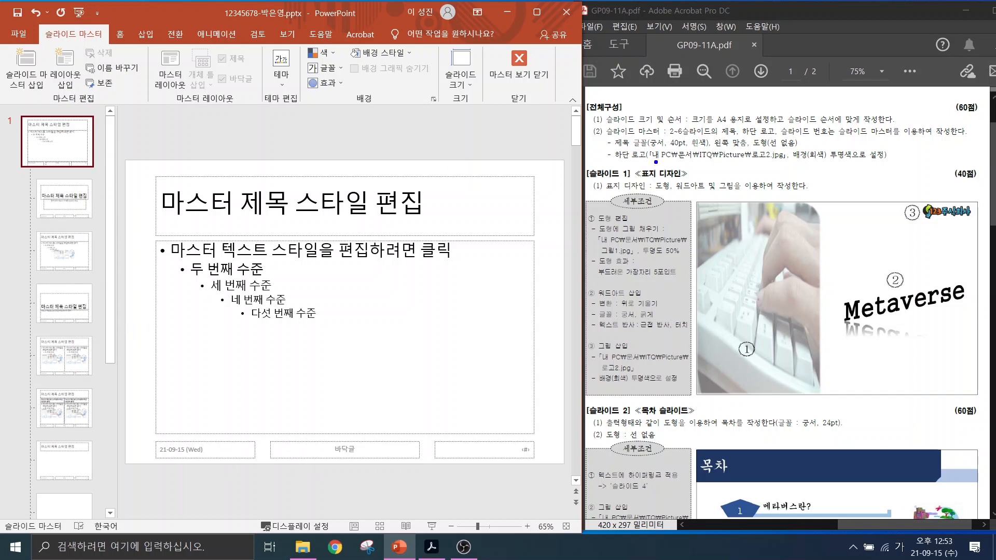
pyautogui.moveTo(670, 139); pyautogui.dragTo(738, 139)
# Scroll the exam sheet down to the slide 2 목차 title-bar design for reference.
pyautogui.moveTo(795, 138); pyautogui.dragTo(893, 138)
pyautogui.scroll(-3, 761, 381)
pyautogui.scroll(-1, 760, 382)
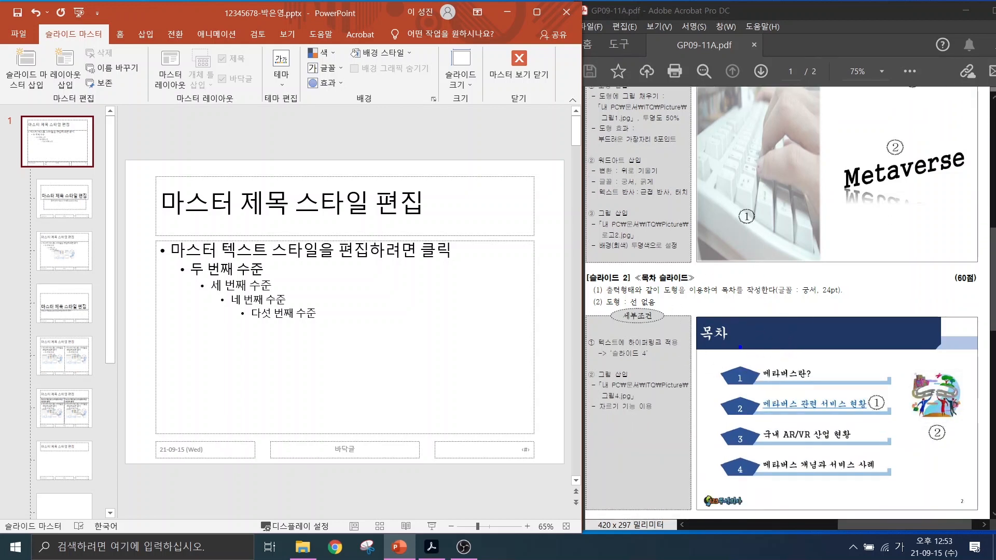
pyautogui.moveTo(685, 300)
pyautogui.mouseDown()
pyautogui.moveTo(719, 327)
pyautogui.moveTo(982, 375)
pyautogui.moveTo(986, 366)
pyautogui.mouseUp()
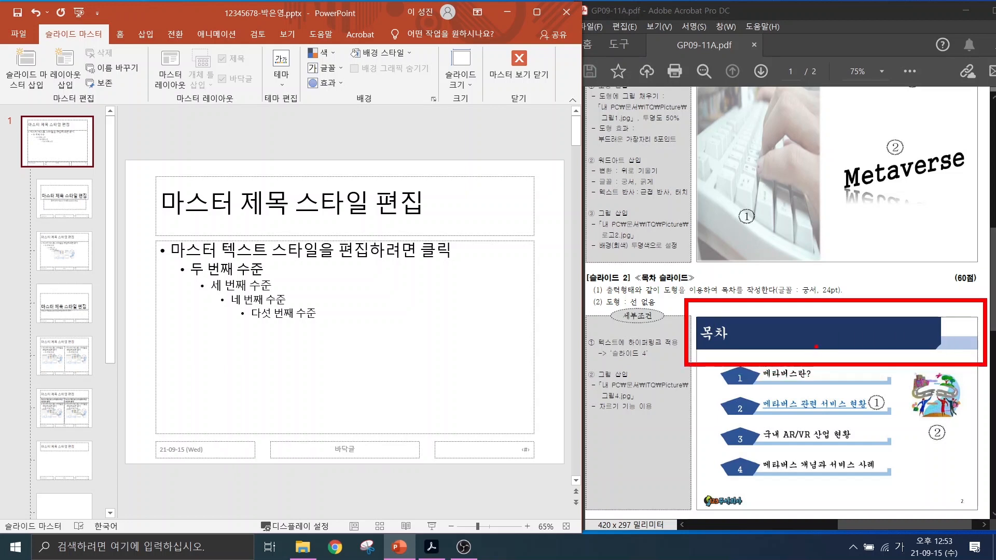
pyautogui.moveTo(690, 487); pyautogui.dragTo(756, 514)
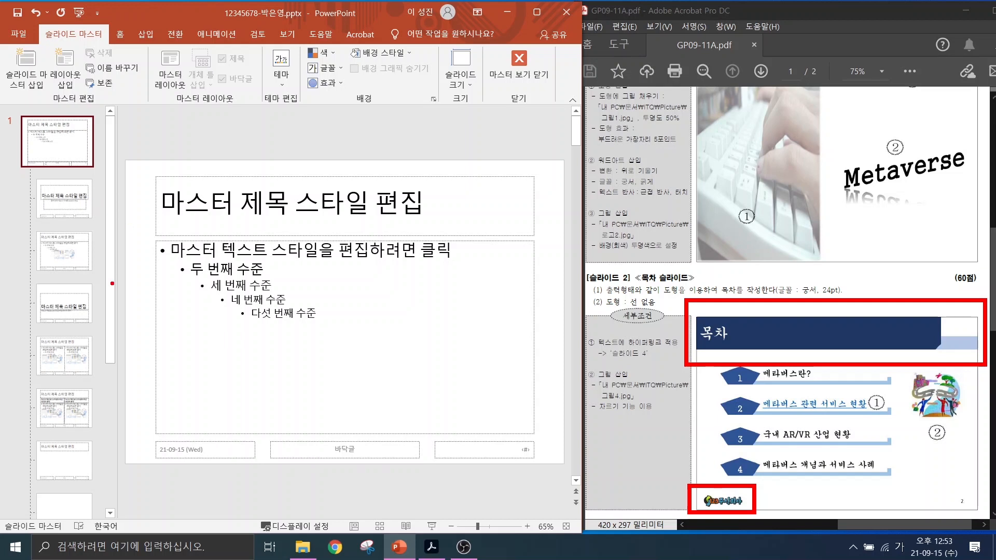
pyautogui.press('Escape')
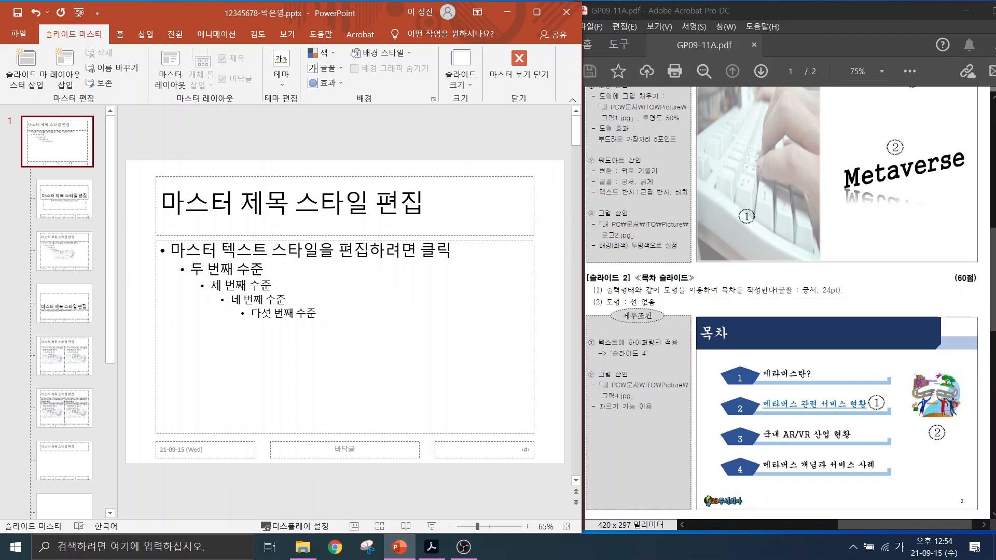
# Bring up the Insert tab's Shapes gallery and close it without drawing.
pyautogui.click(151, 36)
pyautogui.click(145, 65)
pyautogui.click(189, 113)
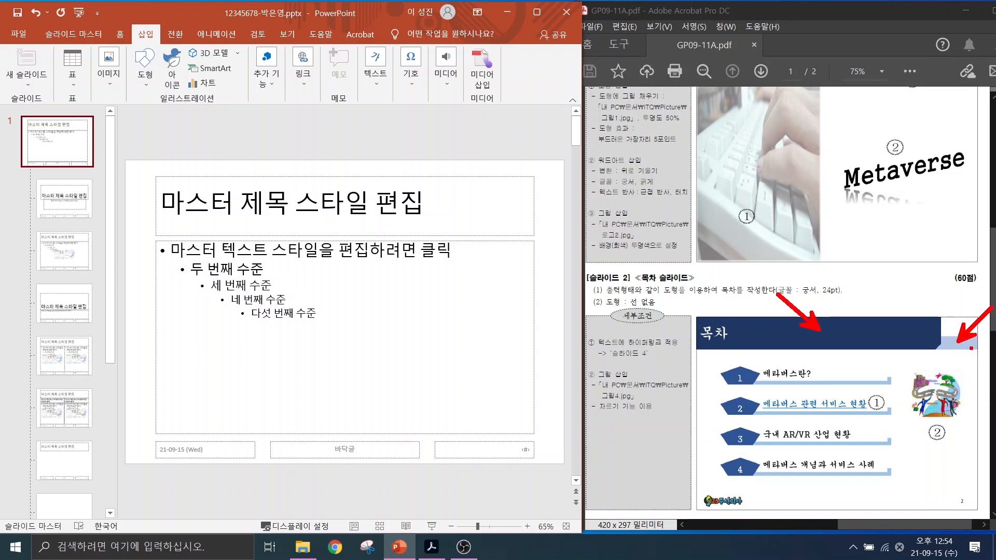
pyautogui.press('Escape')
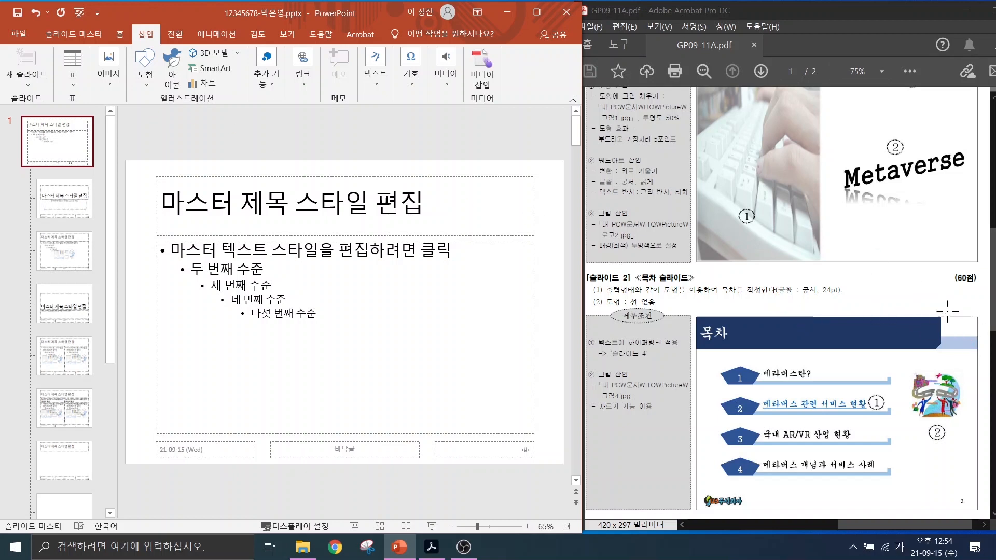
pyautogui.scroll(-1, 948, 311)
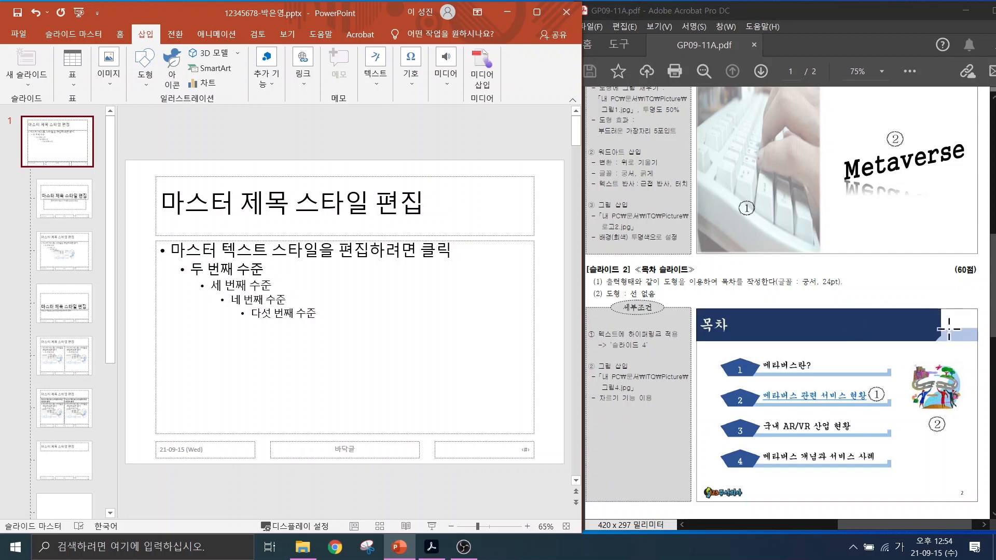
pyautogui.press('ctrl')
pyautogui.press('ctrl')
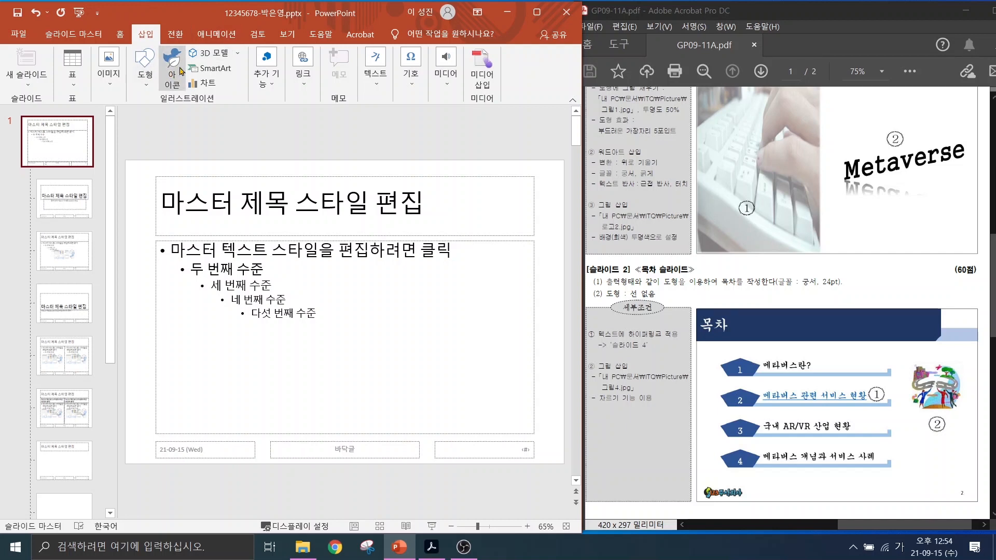
# Draw a thin rounded-rectangle bar across the full width of the master's title area.
pyautogui.click(144, 70)
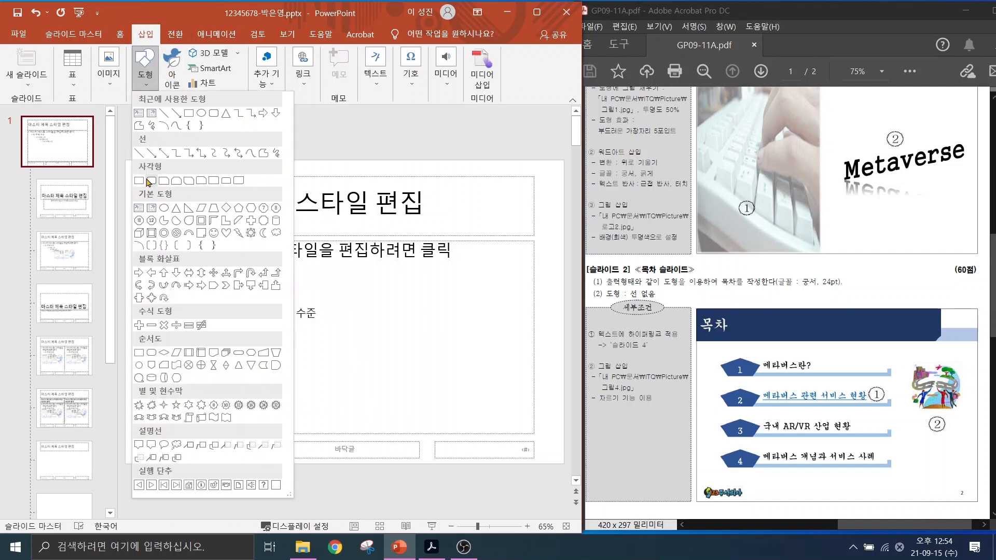
pyautogui.click(149, 181)
pyautogui.moveTo(127, 208); pyautogui.dragTo(565, 219)
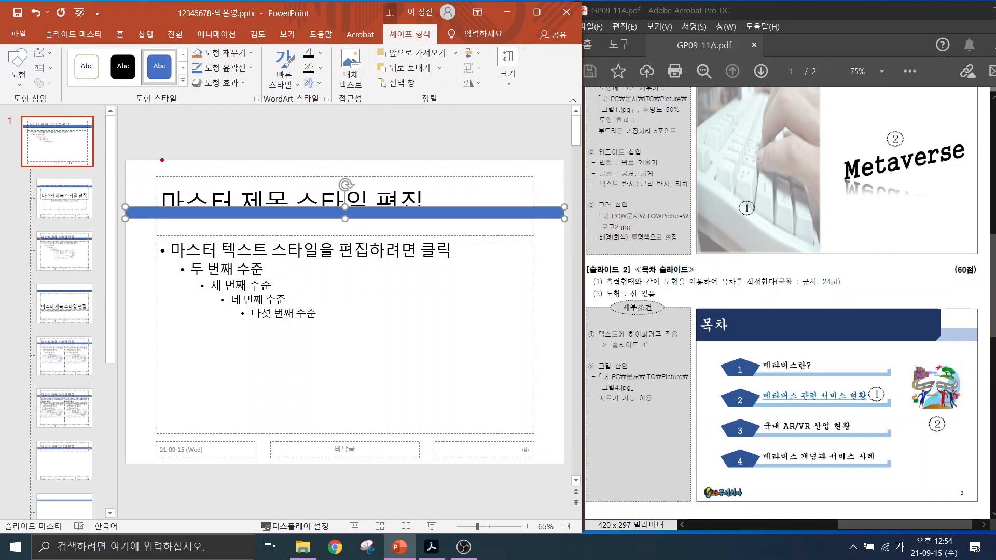
pyautogui.moveTo(126, 221); pyautogui.dragTo(127, 117)
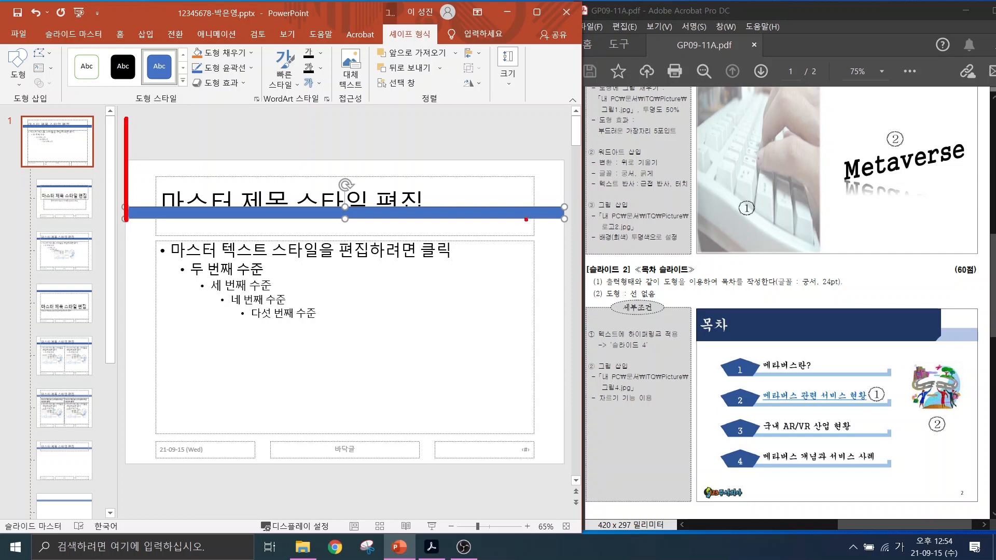
pyautogui.moveTo(566, 226); pyautogui.dragTo(566, 122)
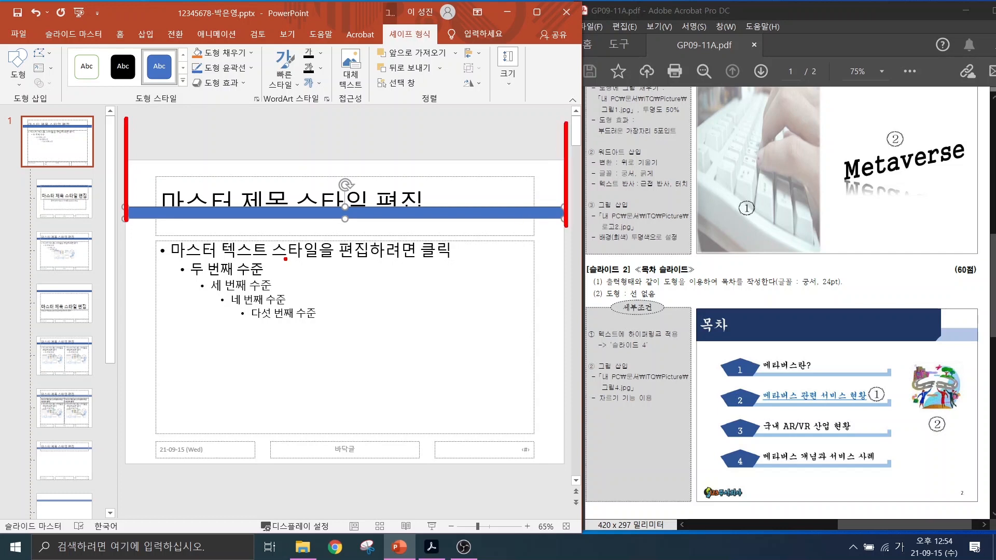
pyautogui.moveTo(140, 219); pyautogui.dragTo(535, 216)
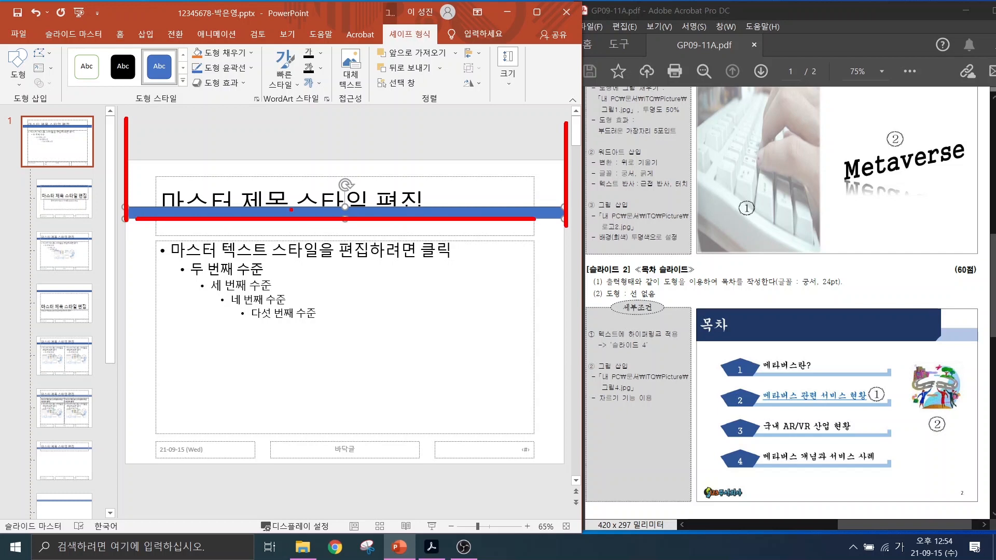
pyautogui.press('Escape')
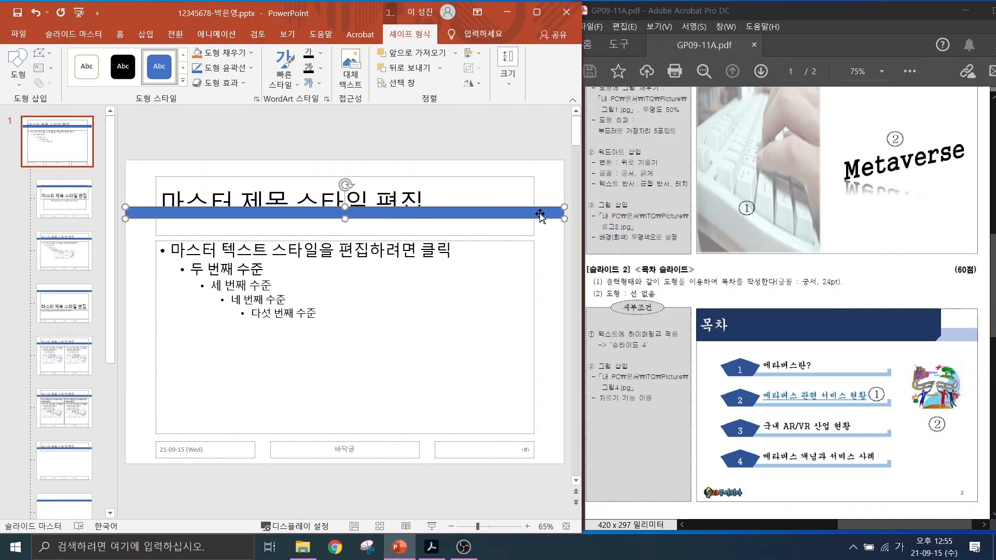
# Select the bar and mark the shape fill and outline commands with the screen pen.
pyautogui.scroll(4, 809, 213)
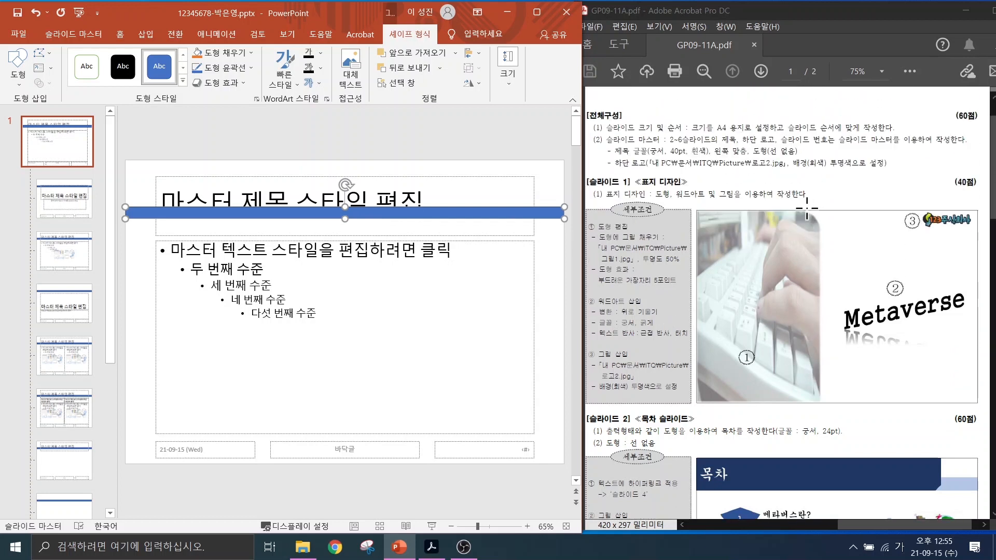
pyautogui.hotkey('ctrl', '2')
pyautogui.moveTo(747, 144)
pyautogui.mouseDown()
pyautogui.moveTo(808, 158)
pyautogui.moveTo(825, 201)
pyautogui.mouseUp()
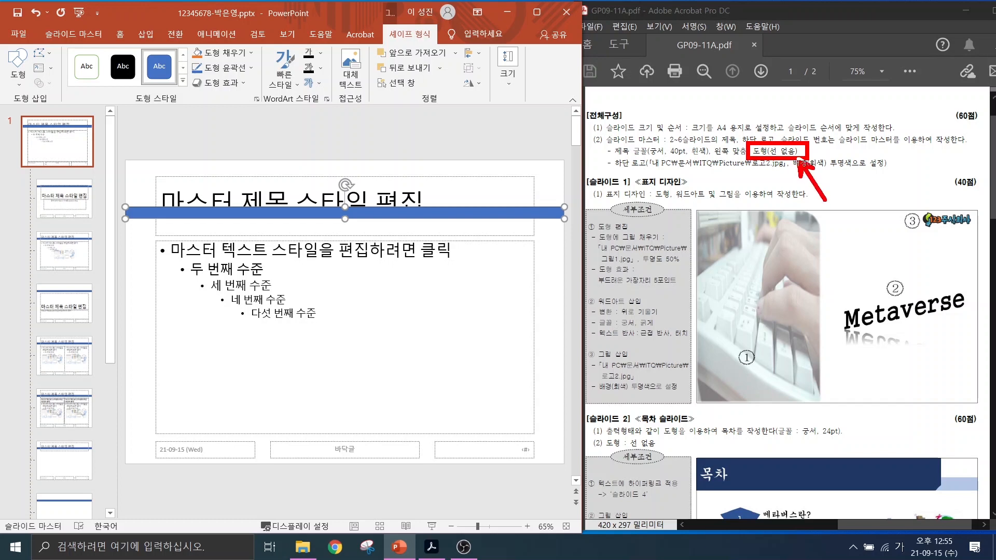
pyautogui.press('Escape')
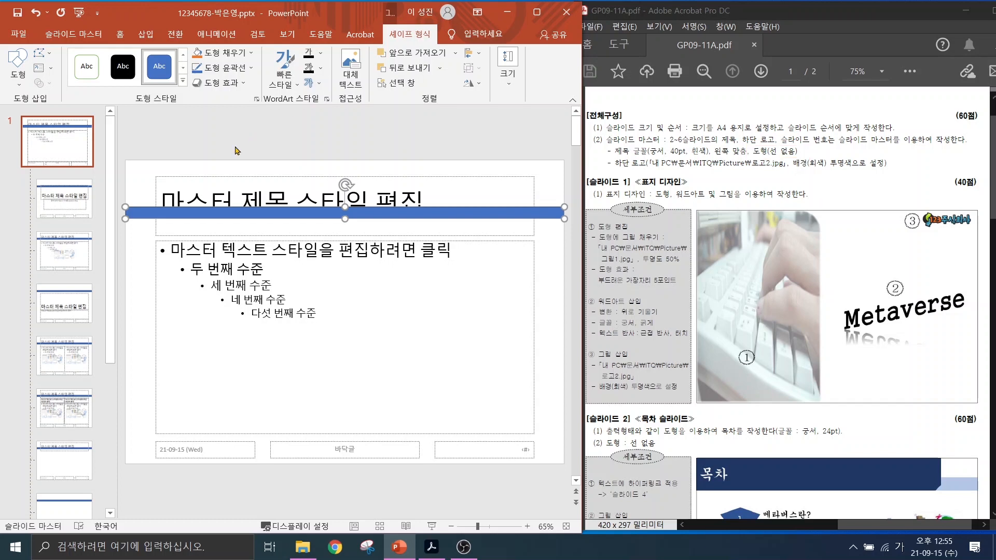
pyautogui.click(246, 212)
pyautogui.hotkey('ctrl', '2')
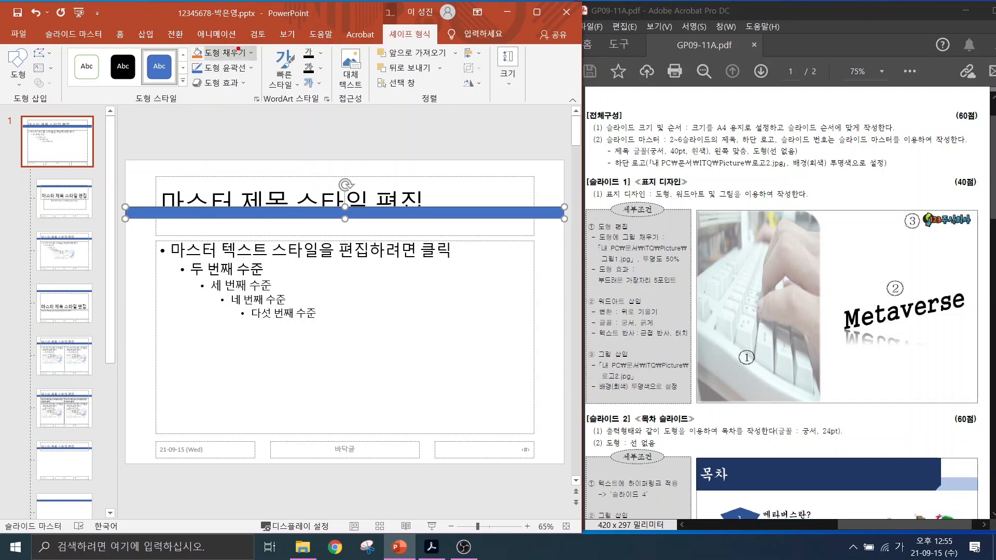
pyautogui.moveTo(239, 53); pyautogui.dragTo(300, 66)
pyautogui.moveTo(237, 70); pyautogui.dragTo(288, 98)
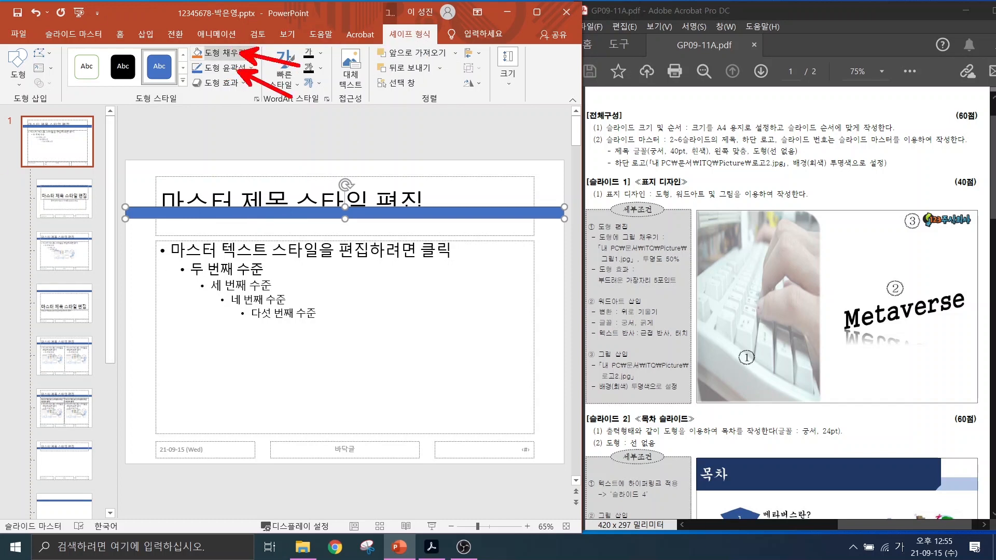
pyautogui.moveTo(221, 86); pyautogui.dragTo(280, 129)
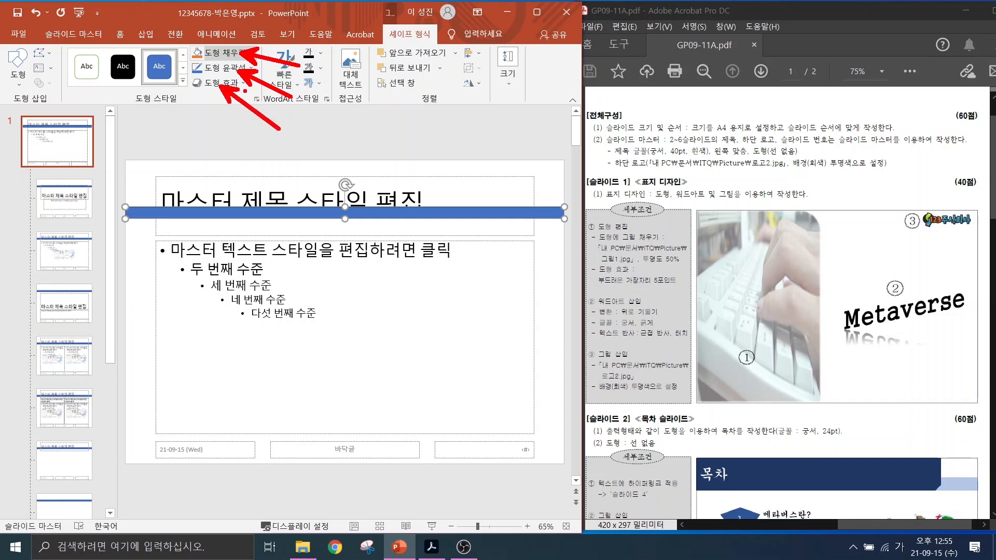
pyautogui.press('Escape')
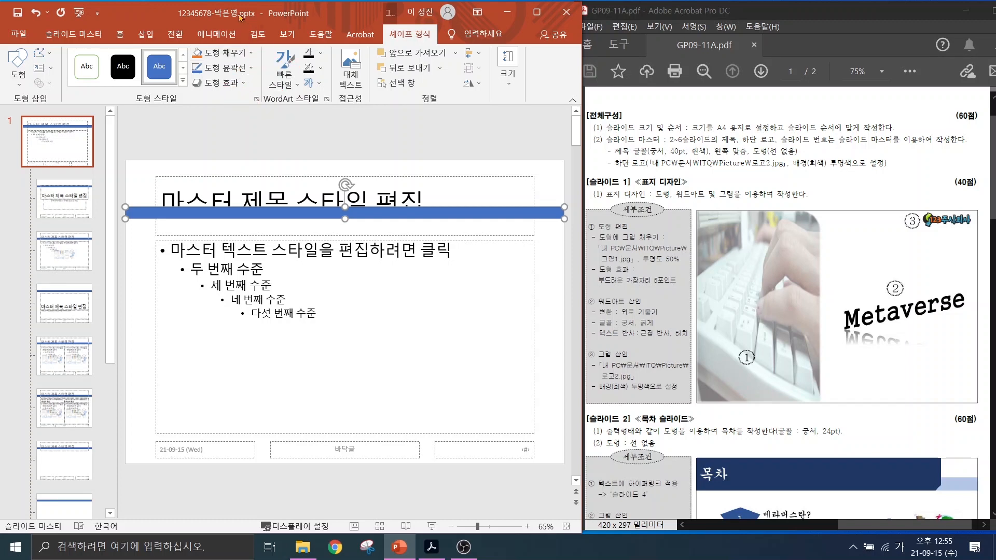
# Give the bar a light blue fill and no outline.
pyautogui.click(229, 53)
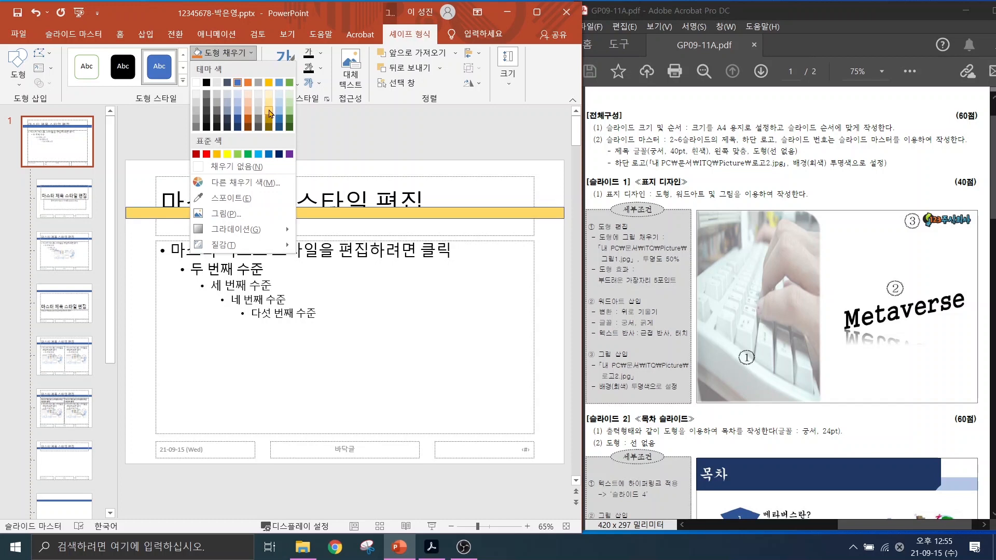
pyautogui.click(279, 104)
pyautogui.click(234, 71)
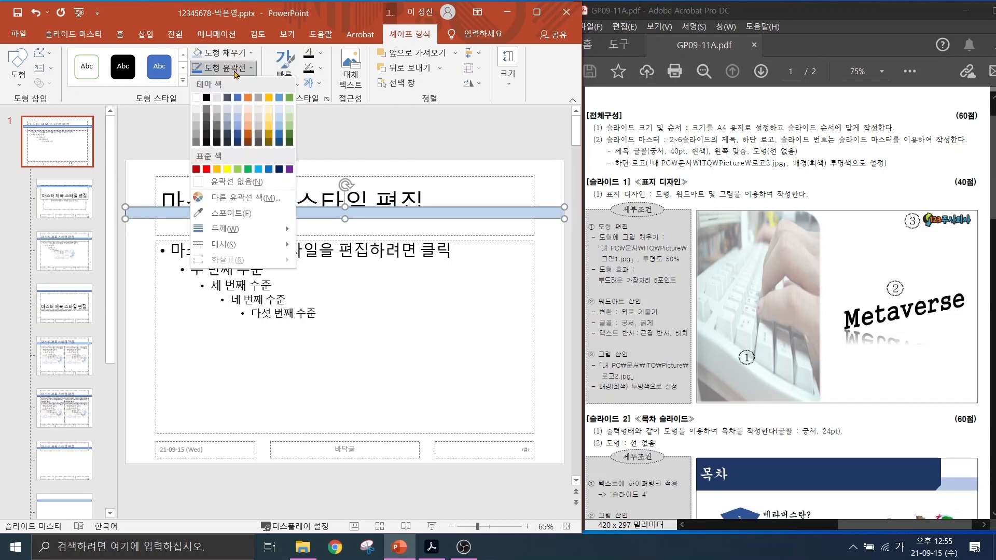
pyautogui.click(239, 188)
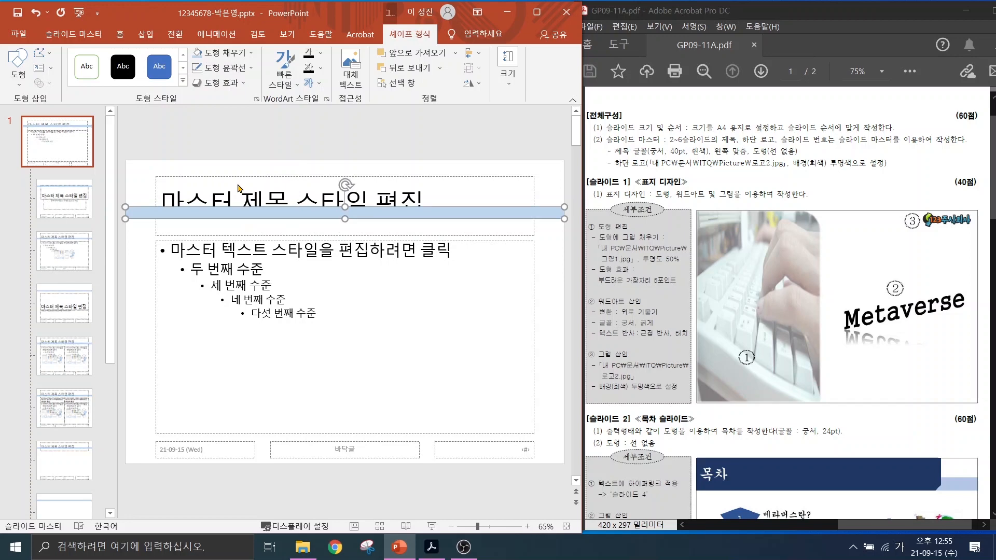
pyautogui.click(150, 36)
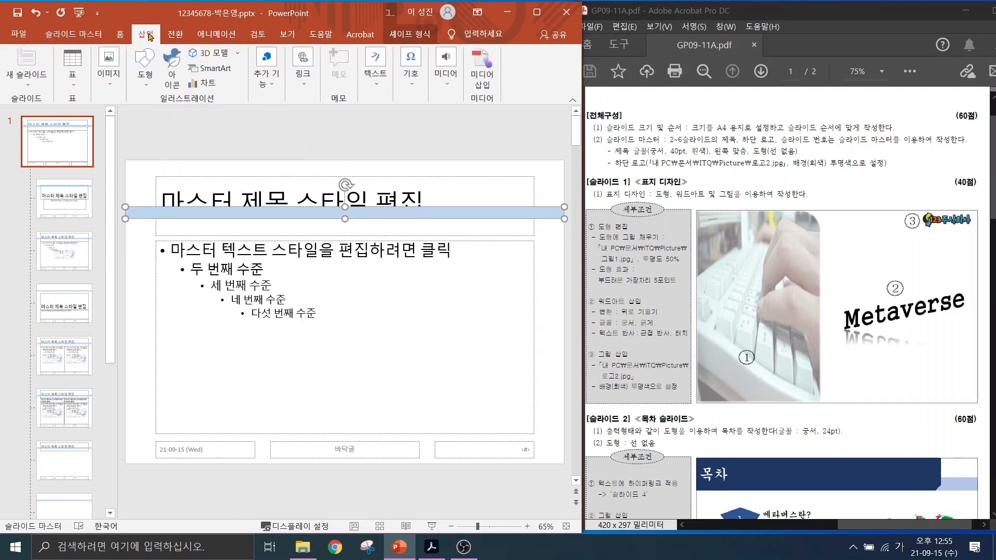
# Draw a snipped-corner rectangle over the title area from the slide's top-left.
pyautogui.click(144, 76)
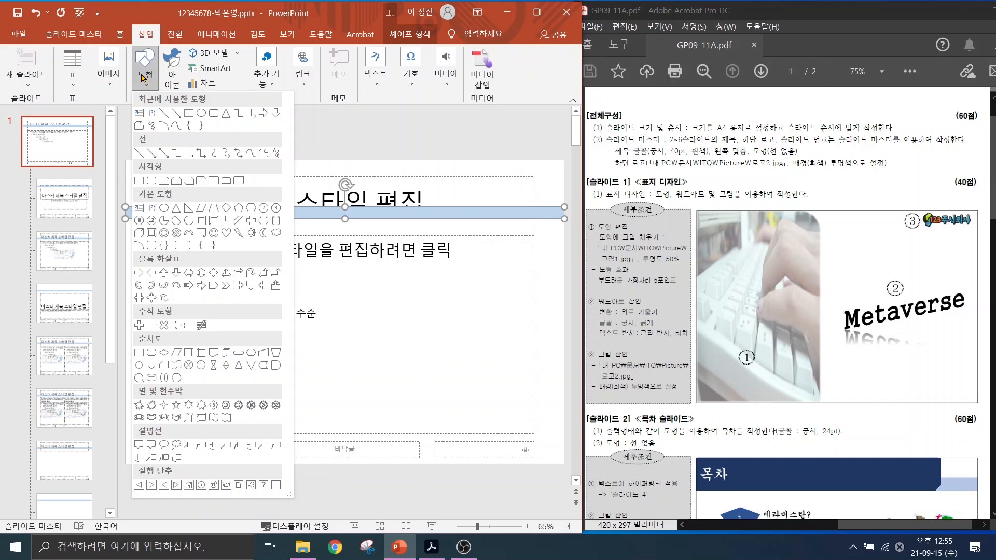
pyautogui.click(201, 180)
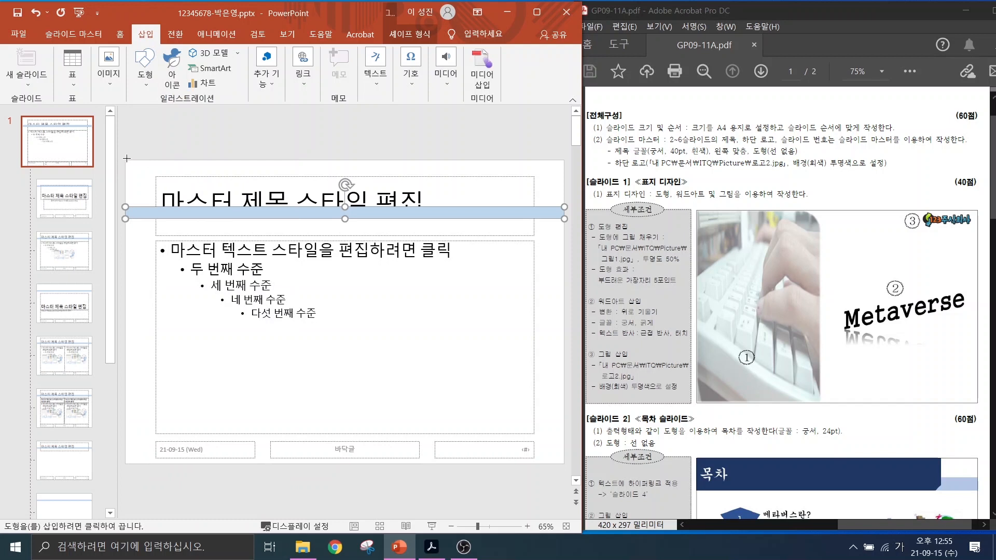
pyautogui.moveTo(126, 159); pyautogui.dragTo(492, 219)
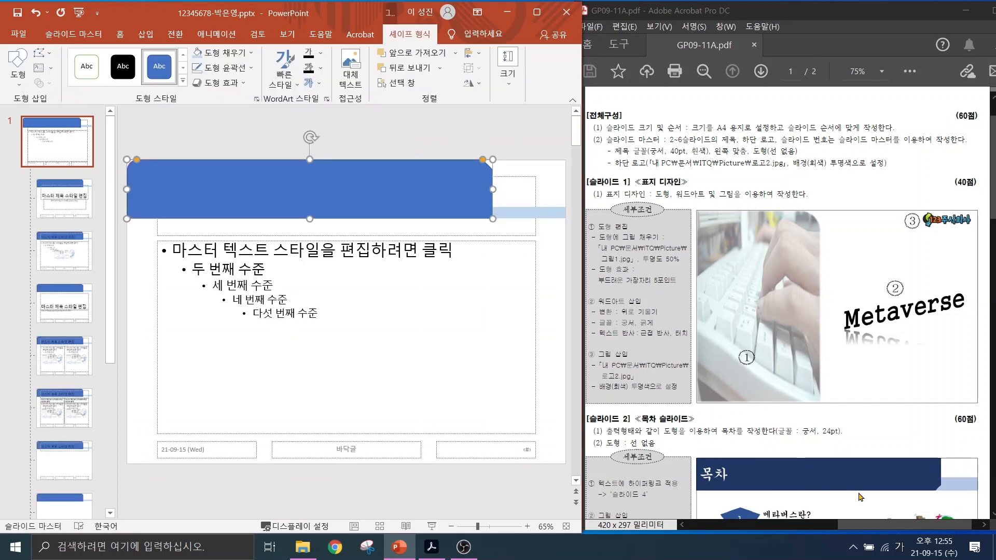
# Compare its snipped corner with the reference banner, then try rotating the shape and undo it.
pyautogui.hotkey('ctrl', '2')
pyautogui.moveTo(947, 477); pyautogui.dragTo(935, 501)
pyautogui.moveTo(473, 154); pyautogui.dragTo(497, 170)
pyautogui.press('Escape')
pyautogui.moveTo(310, 137); pyautogui.dragTo(301, 288)
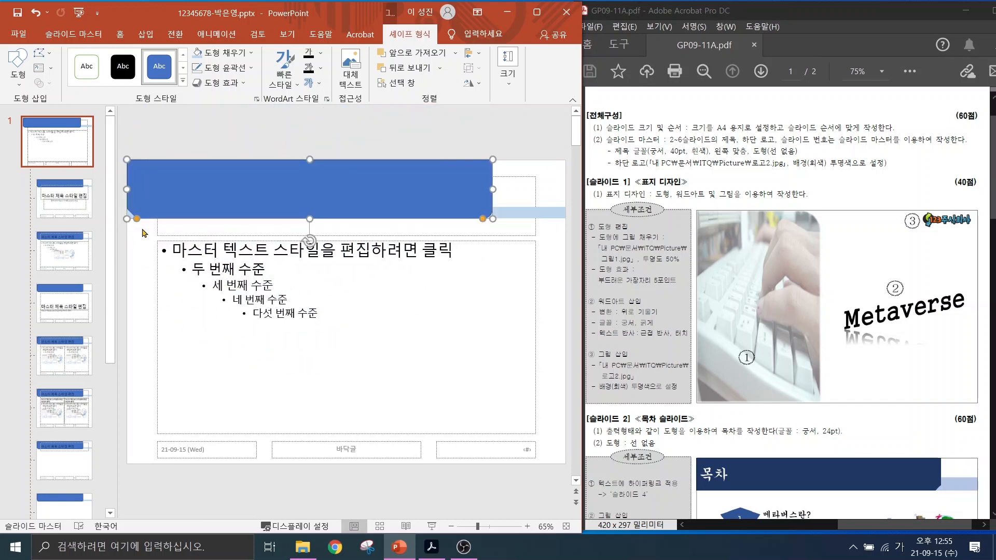
pyautogui.hotkey('ctrl', 'z')
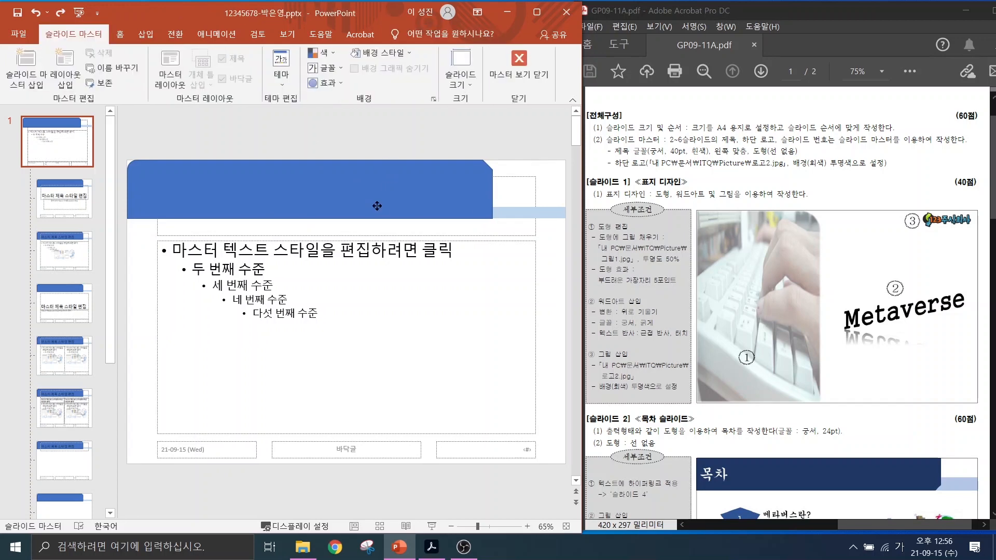
# Flip the title shape vertically and remove its outline.
pyautogui.click(377, 207)
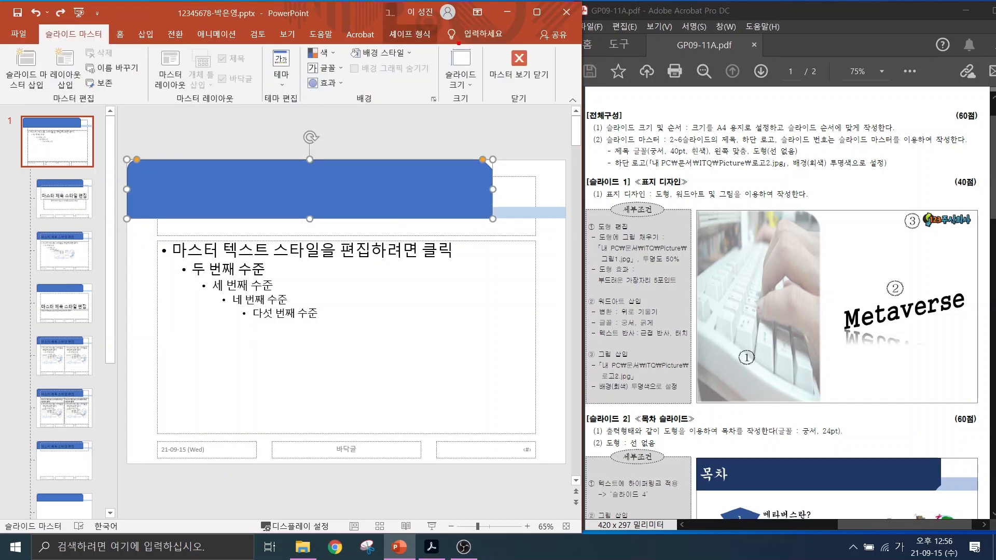
pyautogui.moveTo(439, 50)
pyautogui.mouseDown()
pyautogui.moveTo(418, 58)
pyautogui.moveTo(430, 4)
pyautogui.moveTo(461, 77)
pyautogui.moveTo(433, 56)
pyautogui.mouseUp()
pyautogui.click(410, 35)
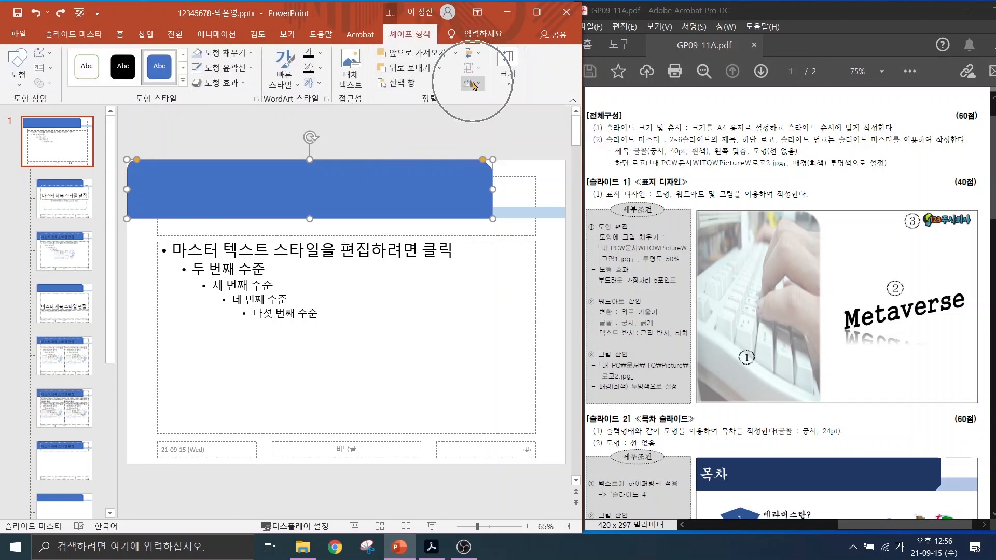
pyautogui.click(473, 84)
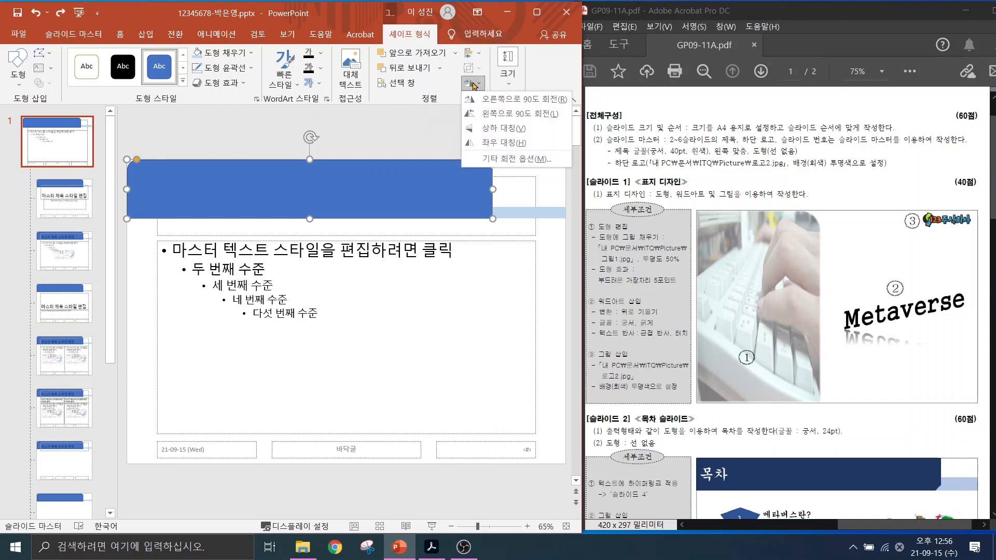
pyautogui.click(496, 134)
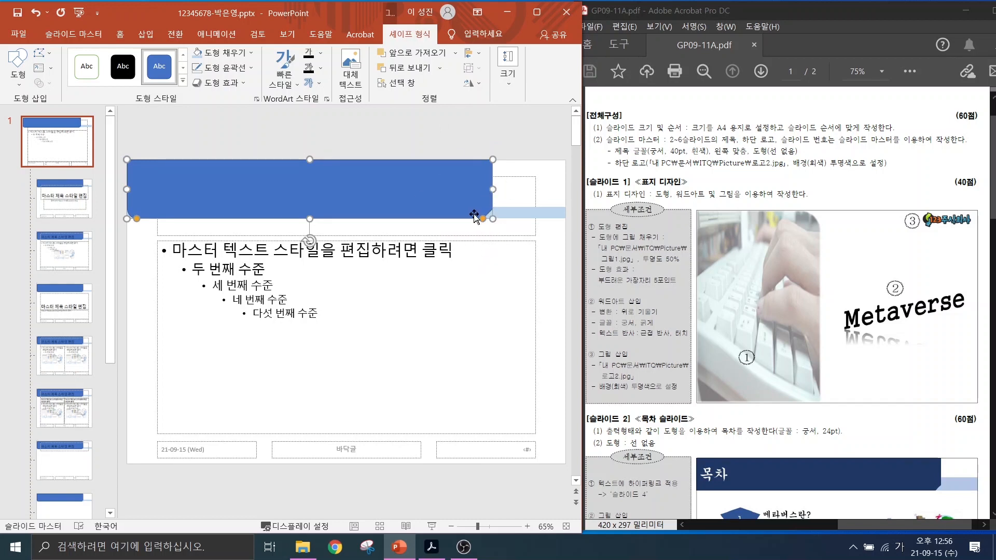
pyautogui.click(233, 67)
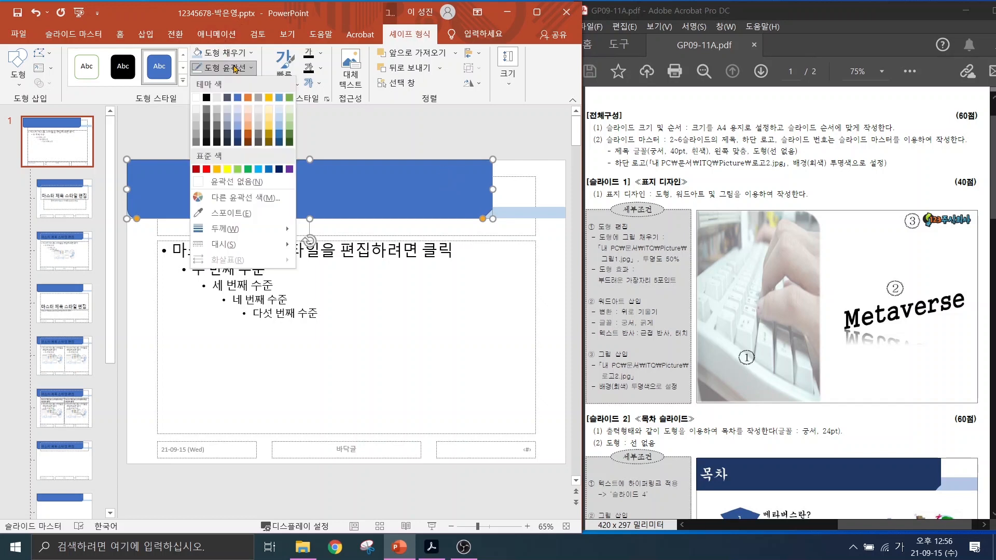
pyautogui.click(220, 183)
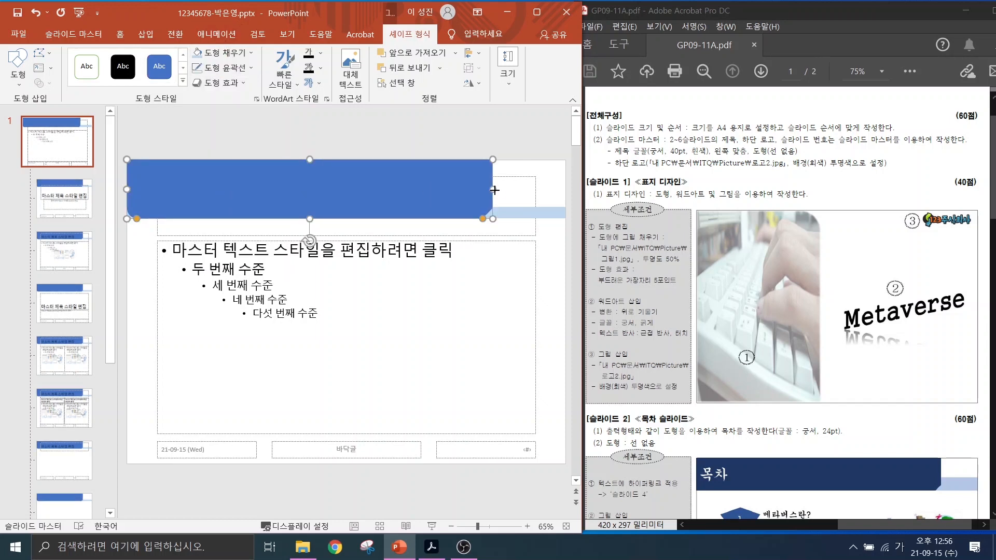
# Widen the title shape to the right and fill it dark green.
pyautogui.moveTo(494, 191); pyautogui.dragTo(514, 190)
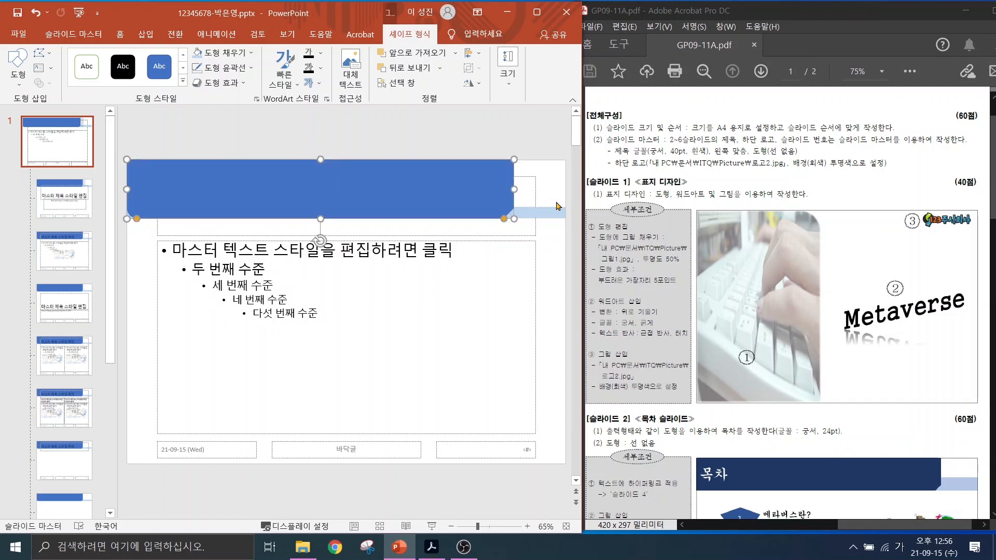
pyautogui.click(228, 56)
pyautogui.click(290, 118)
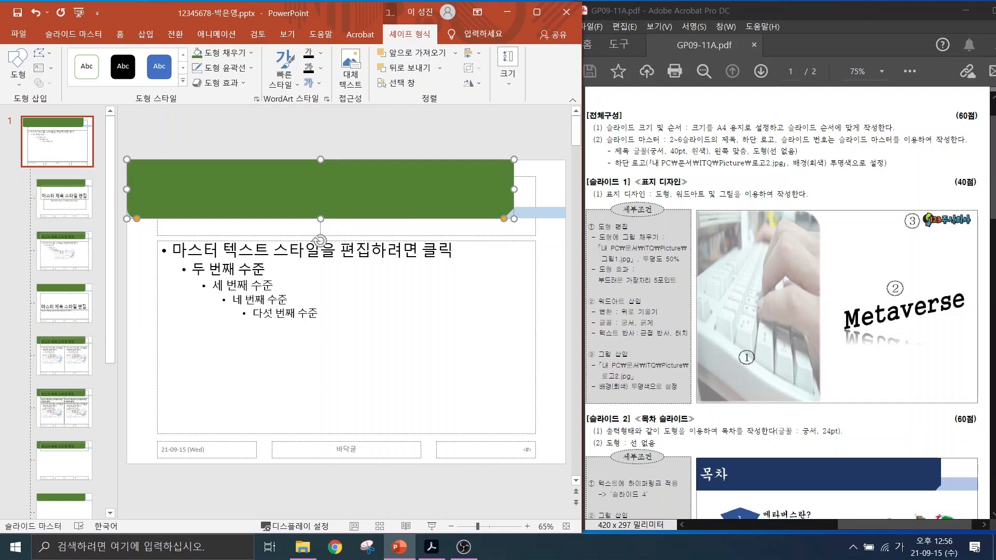
# Select the master title placeholder and apply Bring Forward to layer it over the green title bar.
pyautogui.moveTo(658, 158); pyautogui.dragTo(764, 155)
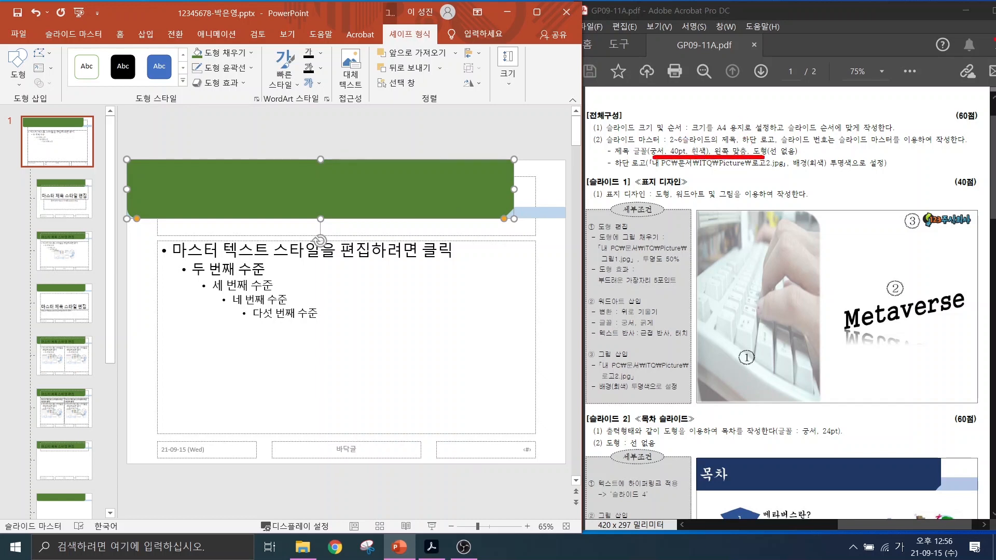
pyautogui.press('Escape')
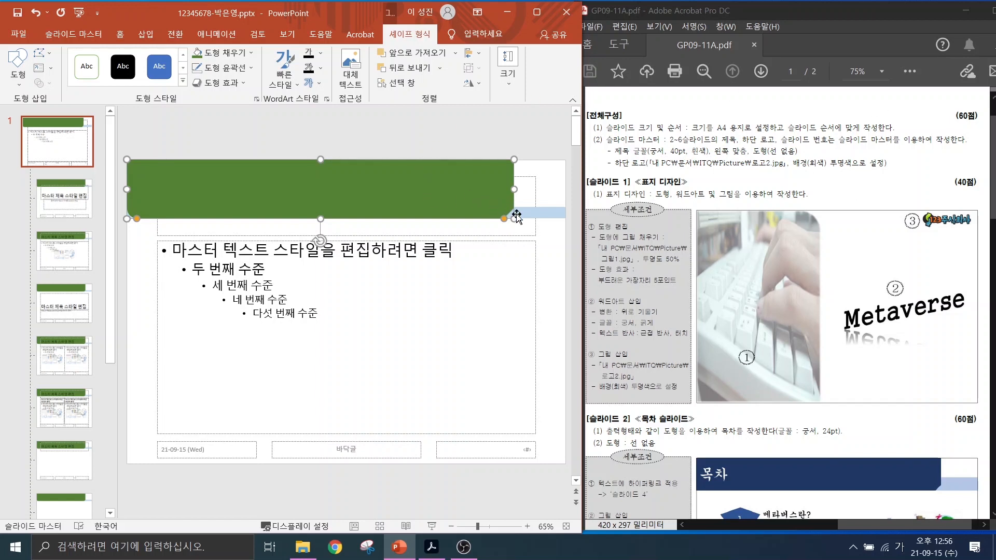
pyautogui.click(530, 232)
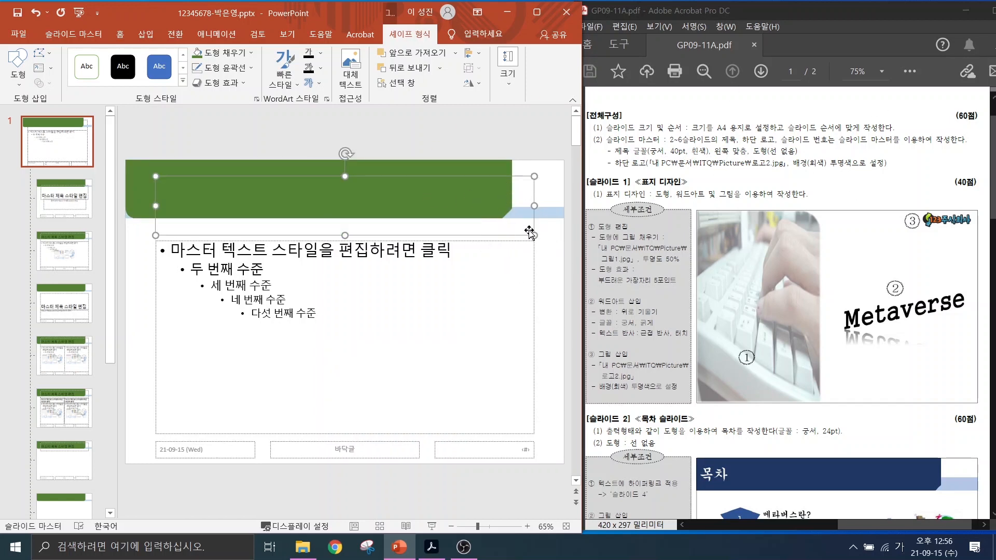
pyautogui.click(529, 232)
pyautogui.moveTo(425, 78)
pyautogui.mouseDown()
pyautogui.moveTo(401, 11)
pyautogui.moveTo(390, 78)
pyautogui.mouseUp()
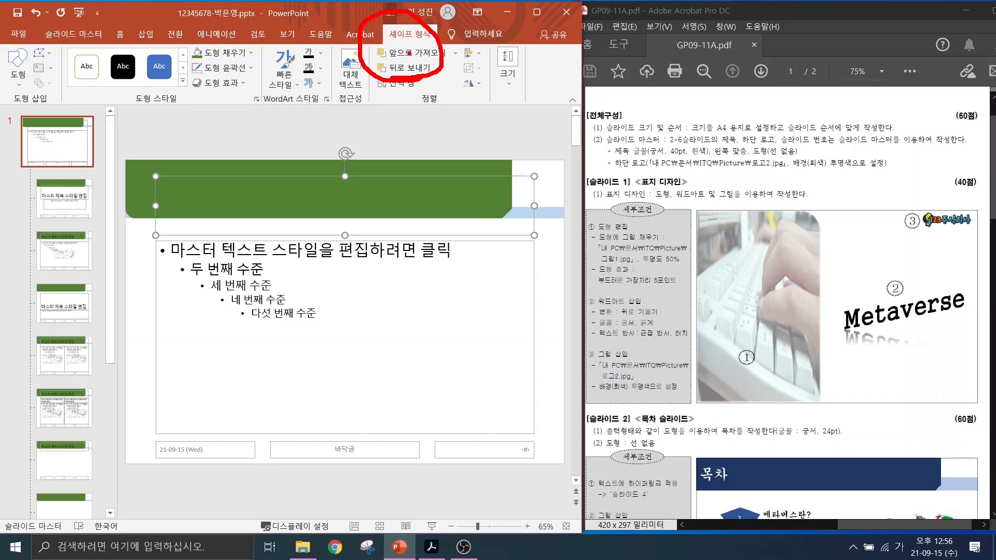
pyautogui.moveTo(396, 57); pyautogui.dragTo(447, 57)
pyautogui.press('Escape')
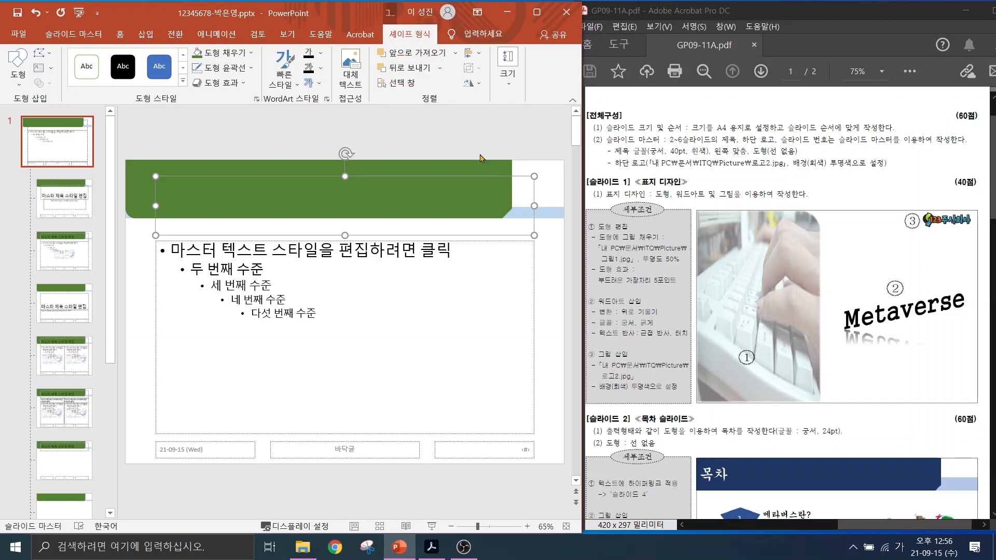
pyautogui.click(437, 52)
# Set the master title font to 궁서 at 40 pt.
pyautogui.click(439, 54)
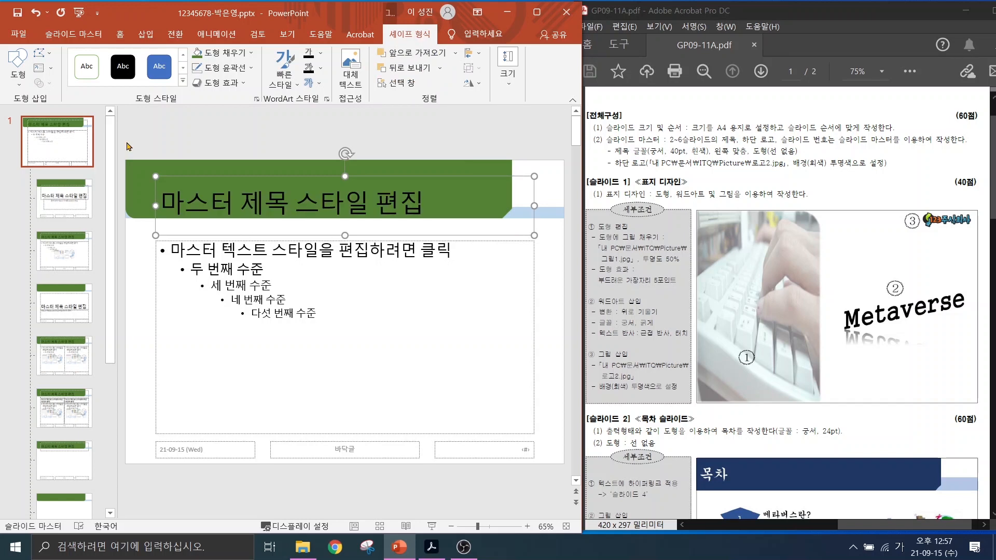
pyautogui.click(126, 33)
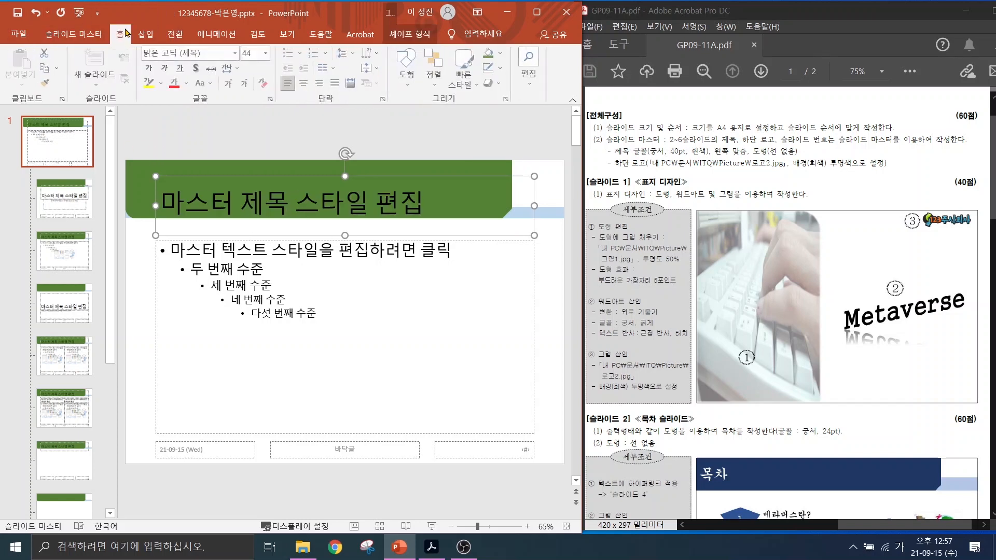
pyautogui.click(174, 52)
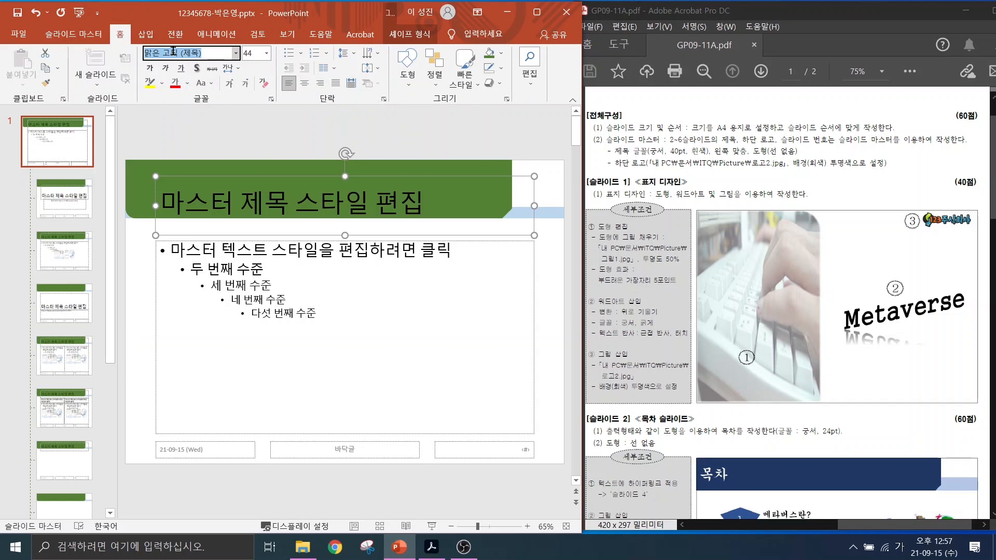
pyautogui.write('궁')
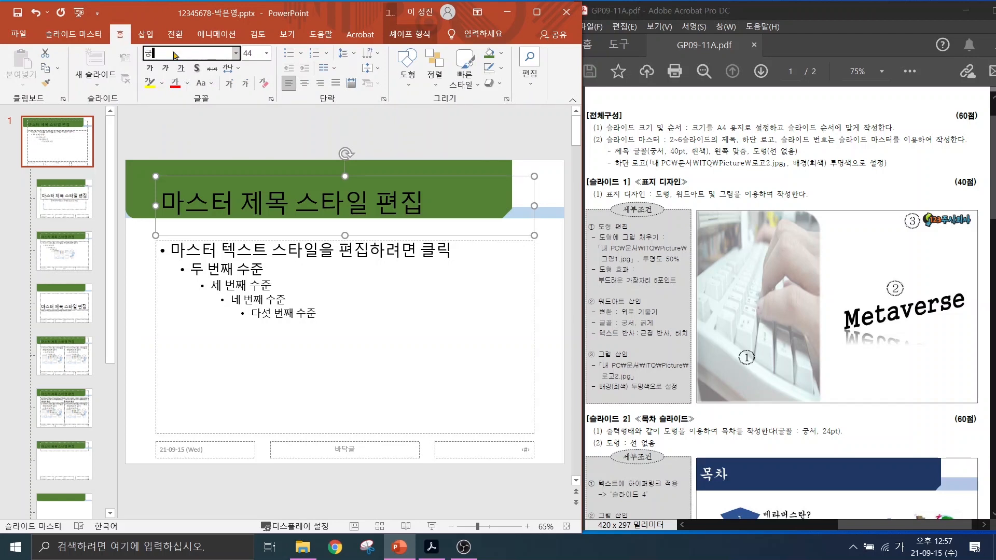
pyautogui.write('서')
pyautogui.press('Return')
pyautogui.click(254, 52)
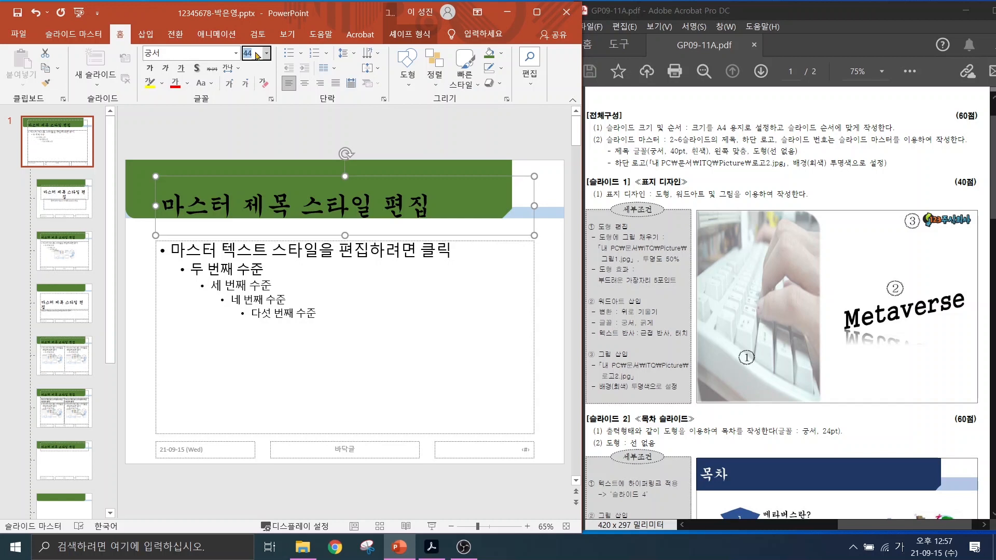
pyautogui.write('40')
pyautogui.press('Return')
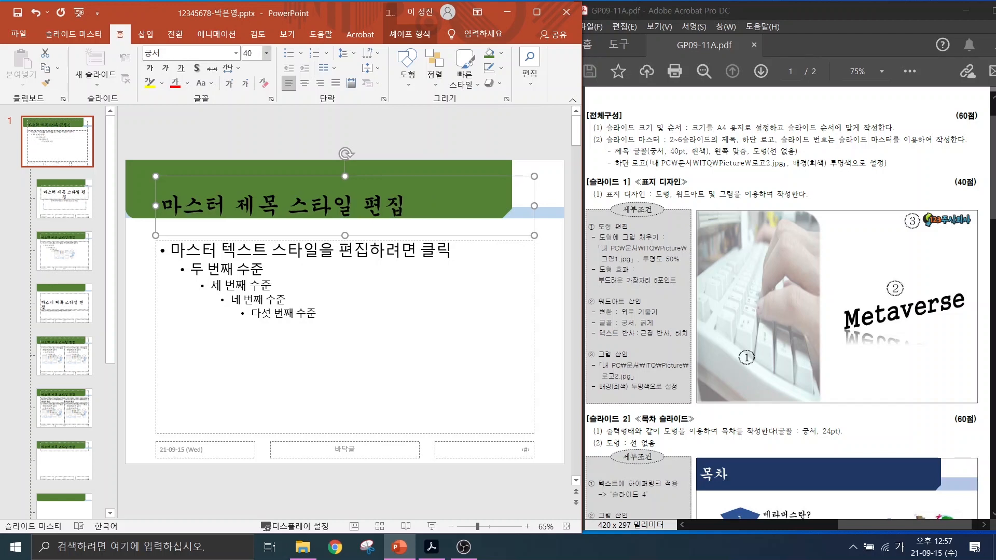
# Make the title text white and drag the placeholder up inside the green bar.
pyautogui.click(187, 83)
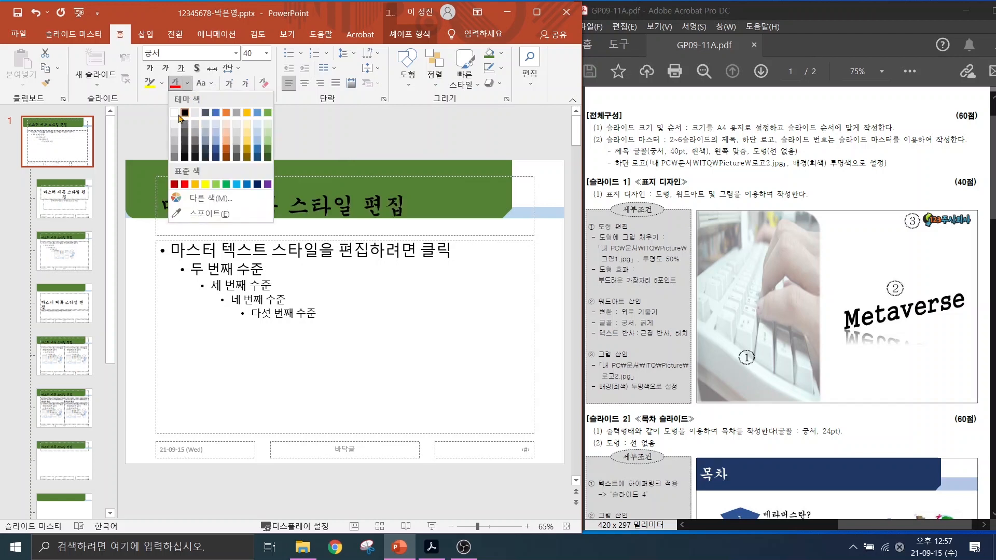
pyautogui.click(174, 112)
pyautogui.click(212, 231)
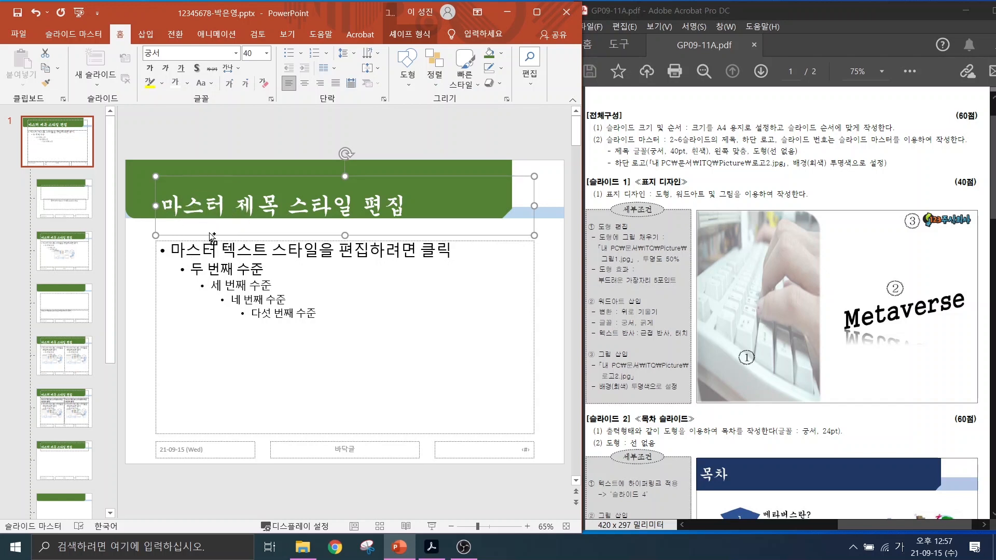
pyautogui.moveTo(211, 236); pyautogui.dragTo(177, 214)
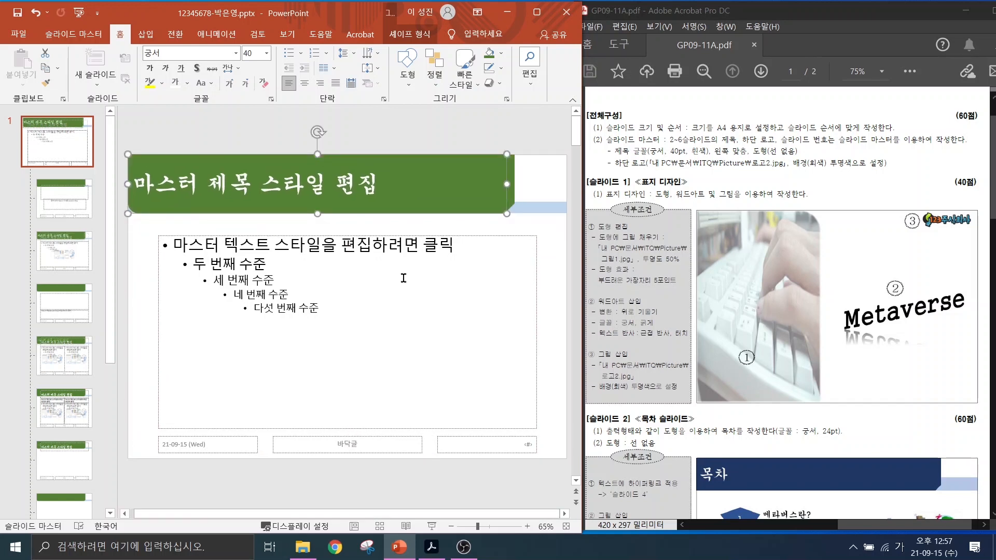
pyautogui.click(284, 136)
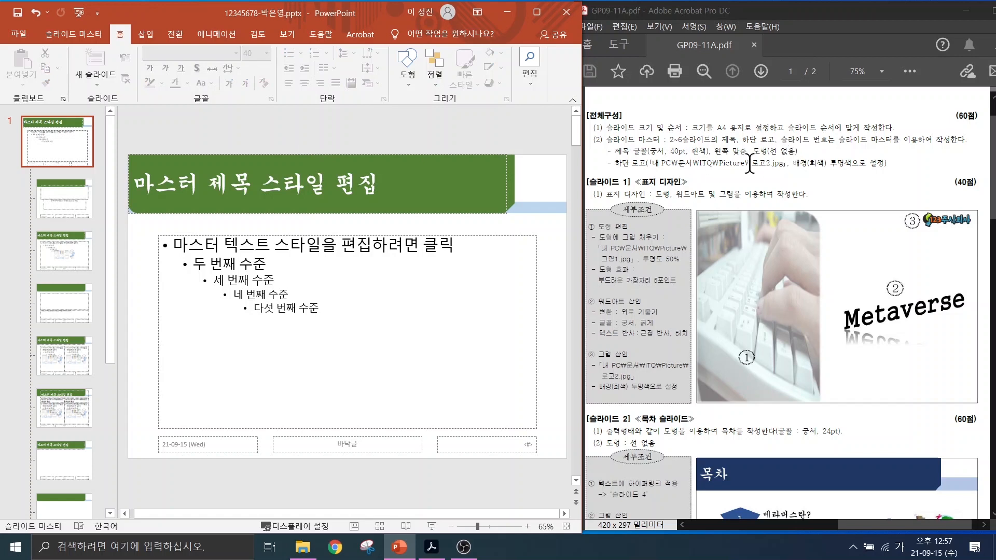
# Insert 로고2.jpg from Documents > ITQ > Picture onto the slide master.
pyautogui.moveTo(638, 153); pyautogui.dragTo(803, 172)
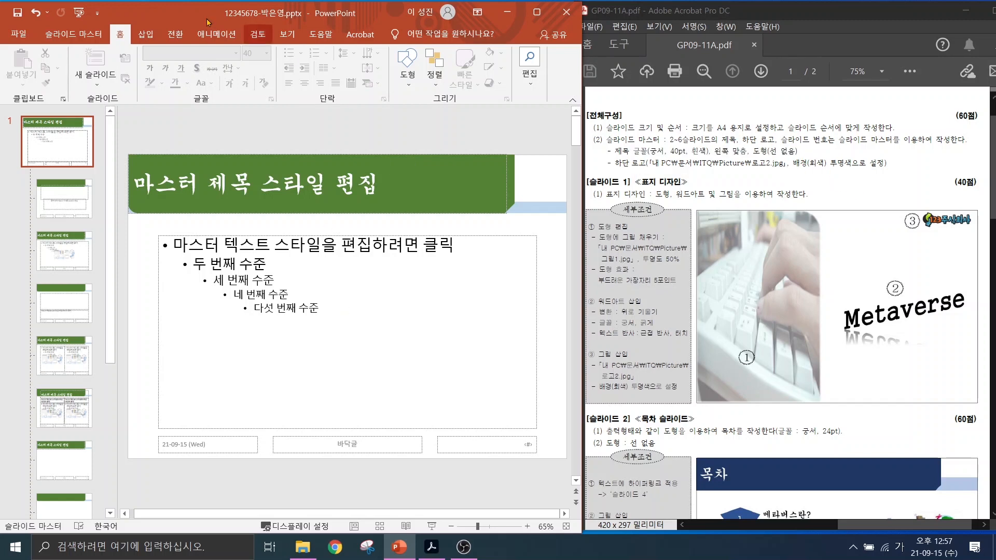
pyautogui.click(145, 34)
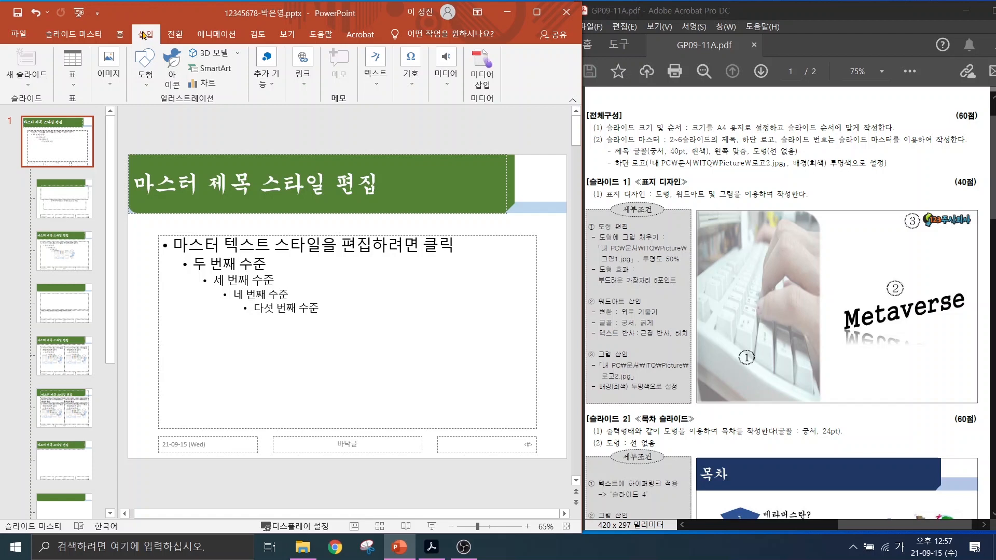
pyautogui.click(111, 73)
pyautogui.click(109, 124)
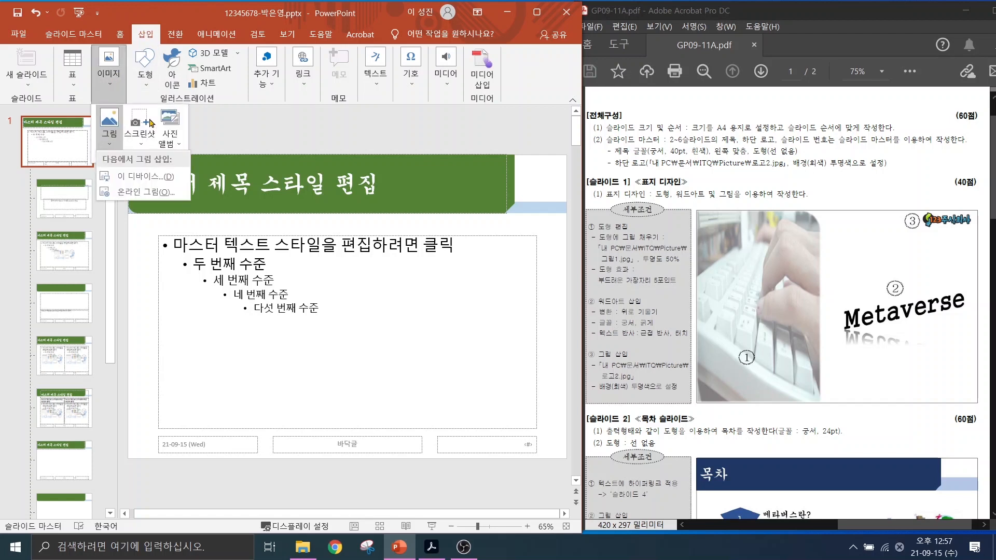
pyautogui.click(127, 179)
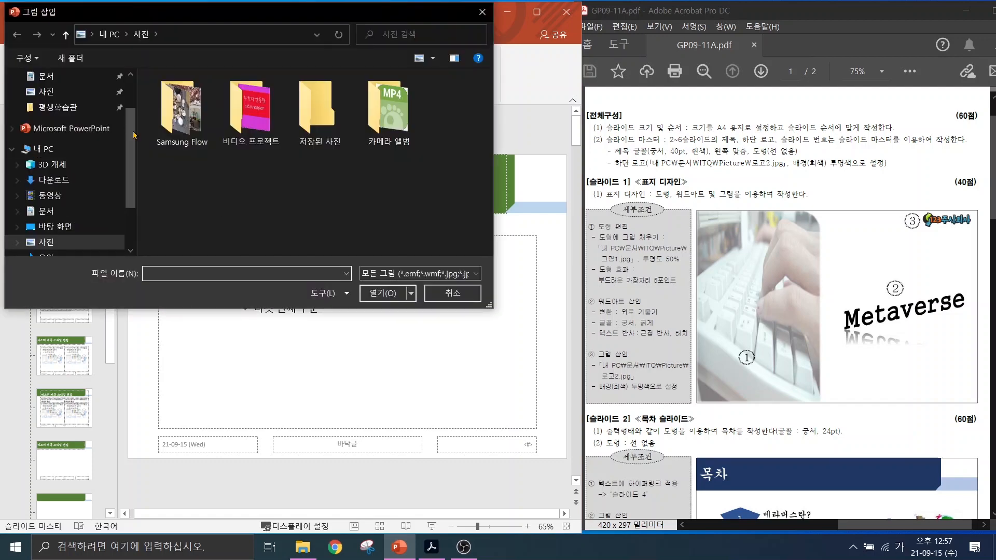
pyautogui.click(45, 210)
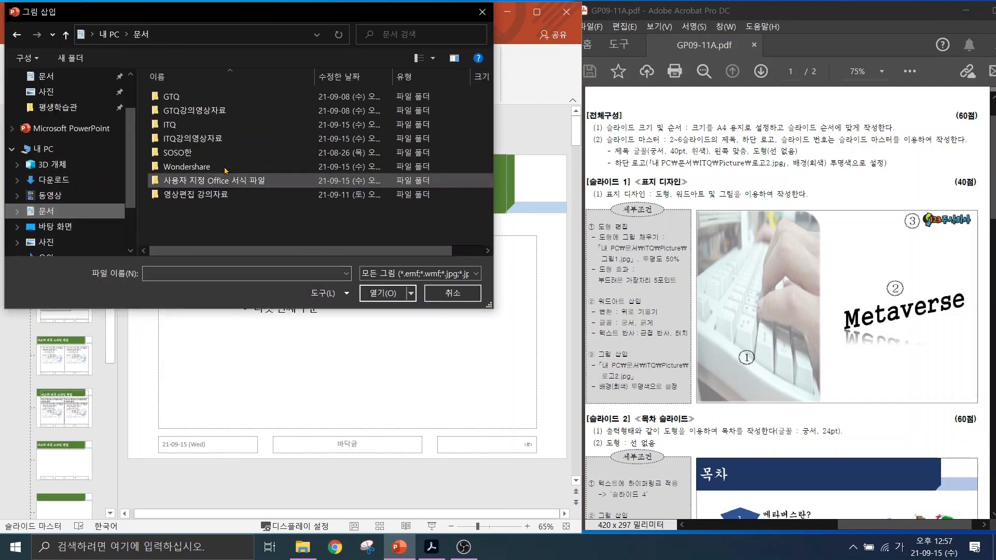
pyautogui.doubleClick(187, 125)
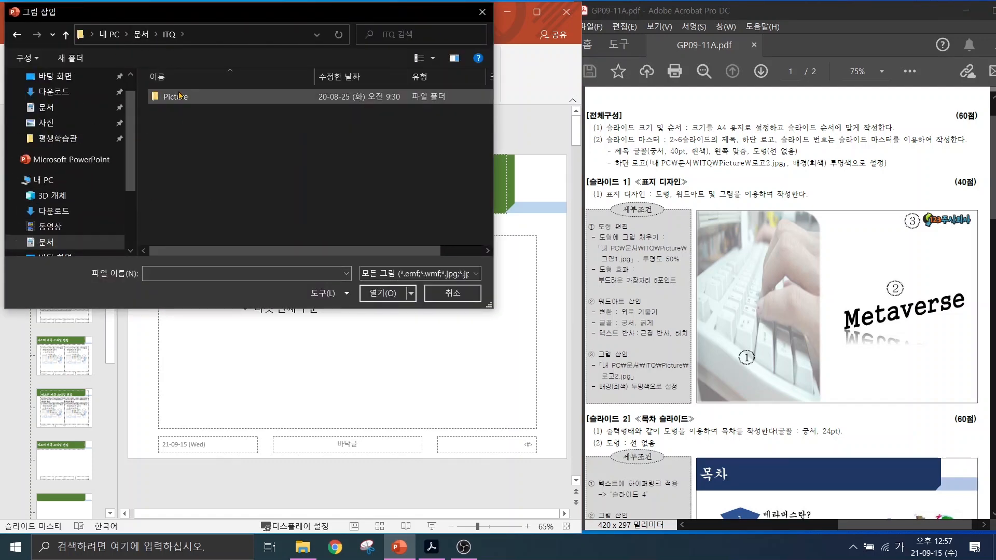
pyautogui.doubleClick(180, 96)
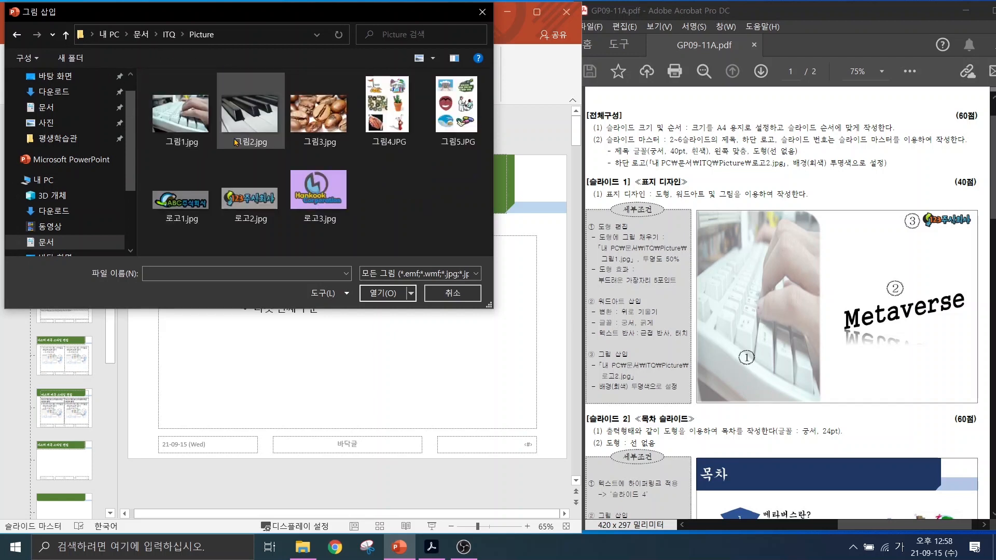
pyautogui.click(243, 197)
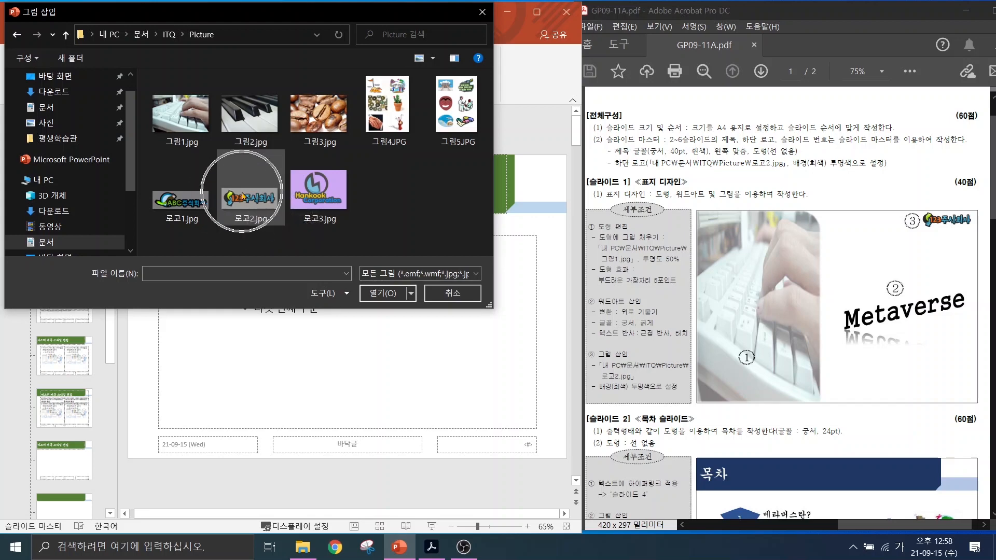
pyautogui.click(386, 295)
pyautogui.moveTo(332, 313); pyautogui.dragTo(306, 329)
pyautogui.scroll(-5, 795, 364)
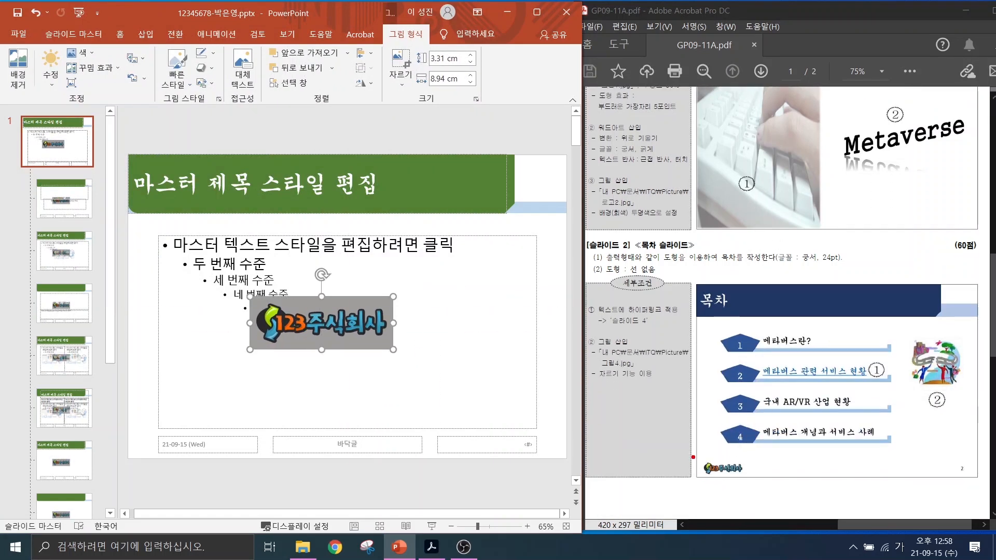
# Drag the 123주식회사 logo to the bottom-left corner and shrink it to 1.99 × 5.37 cm.
pyautogui.moveTo(692, 452); pyautogui.dragTo(761, 485)
pyautogui.moveTo(302, 318)
pyautogui.mouseDown()
pyautogui.moveTo(140, 401)
pyautogui.moveTo(182, 433)
pyautogui.mouseUp()
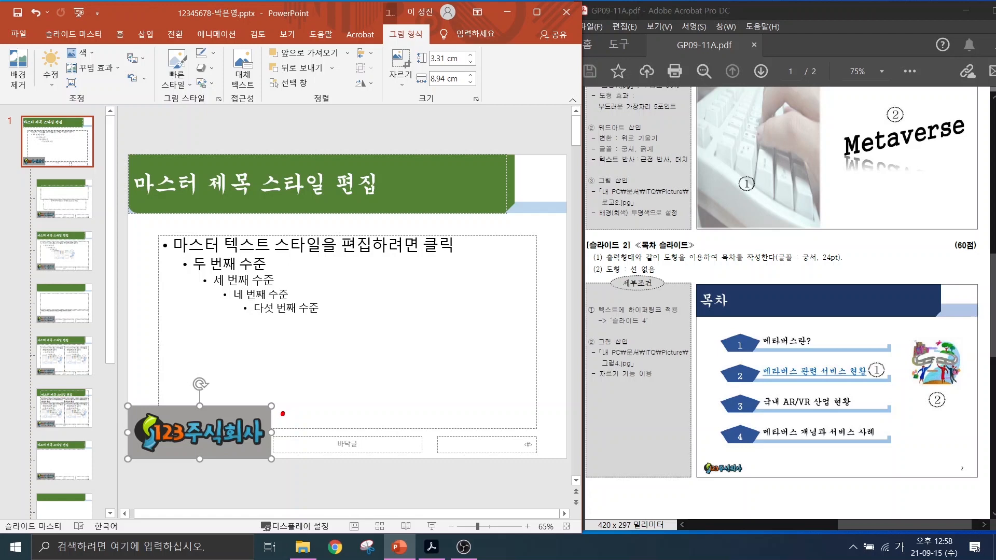
pyautogui.moveTo(283, 464)
pyautogui.mouseDown()
pyautogui.moveTo(262, 450)
pyautogui.moveTo(289, 467)
pyautogui.mouseUp()
pyautogui.press('Escape')
pyautogui.moveTo(271, 406); pyautogui.dragTo(213, 434)
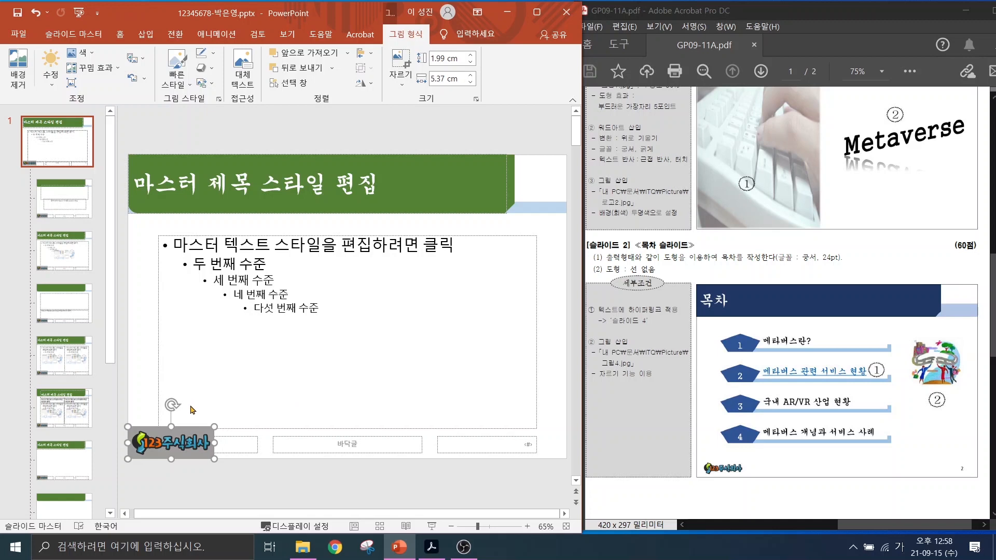
pyautogui.click(198, 479)
pyautogui.click(187, 444)
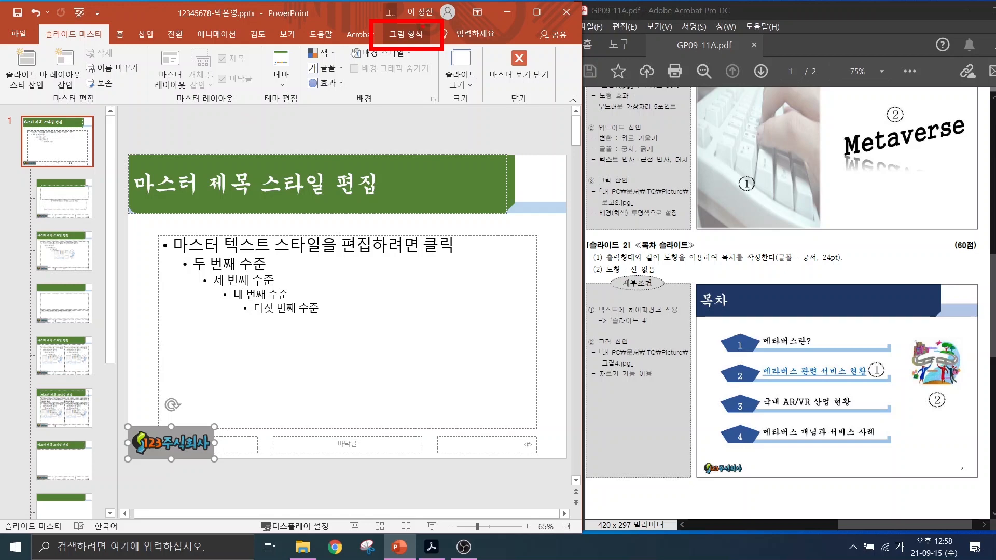
# Apply Set Transparent Color to the logo's grey background so only the lettering remains.
pyautogui.click(413, 37)
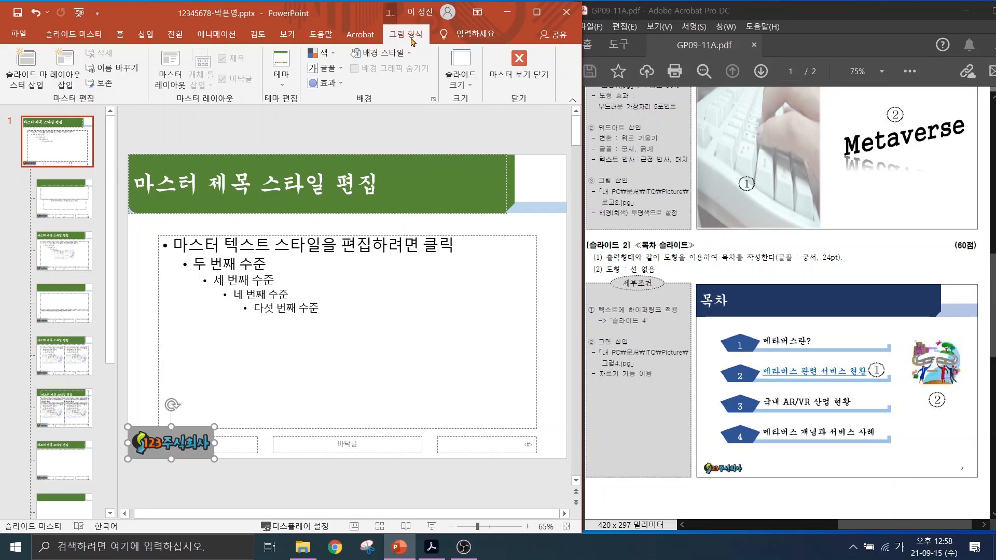
pyautogui.click(81, 53)
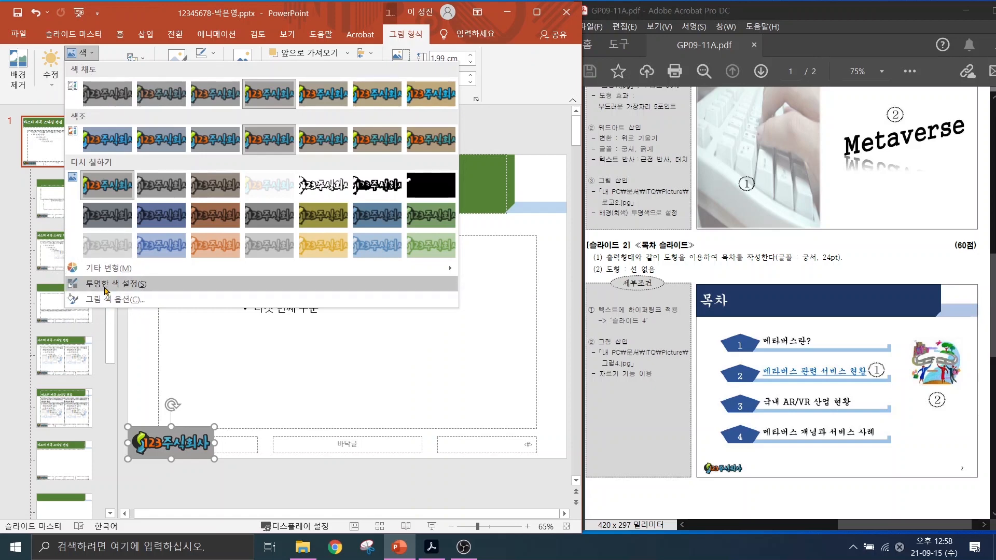
pyautogui.click(105, 285)
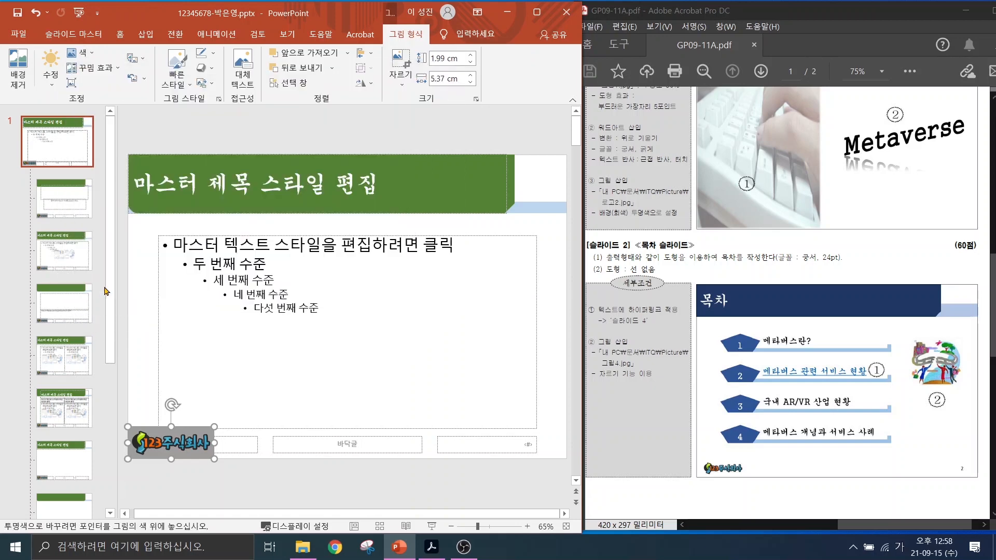
pyautogui.click(206, 430)
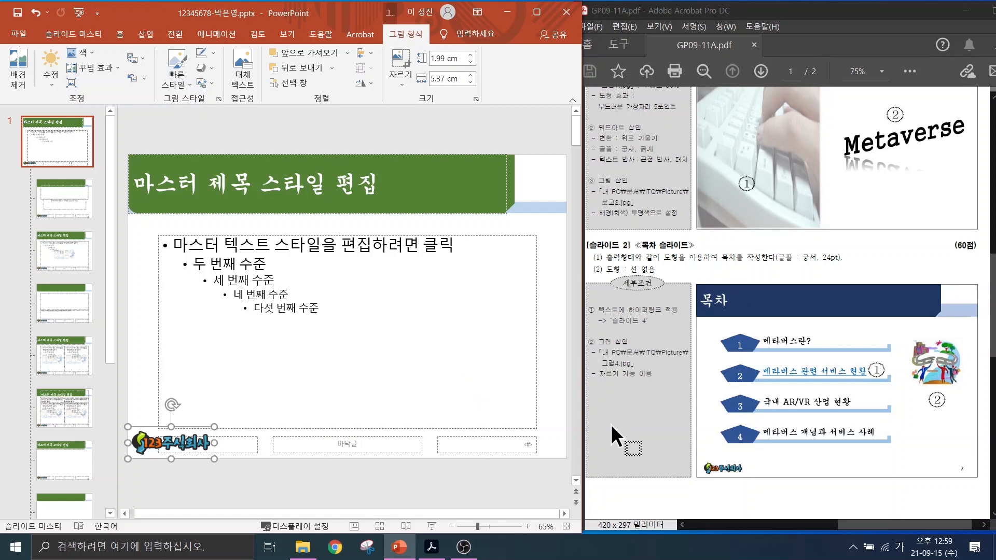
pyautogui.moveTo(975, 476)
pyautogui.mouseDown()
pyautogui.moveTo(952, 488)
pyautogui.moveTo(968, 451)
pyautogui.moveTo(984, 483)
pyautogui.mouseUp()
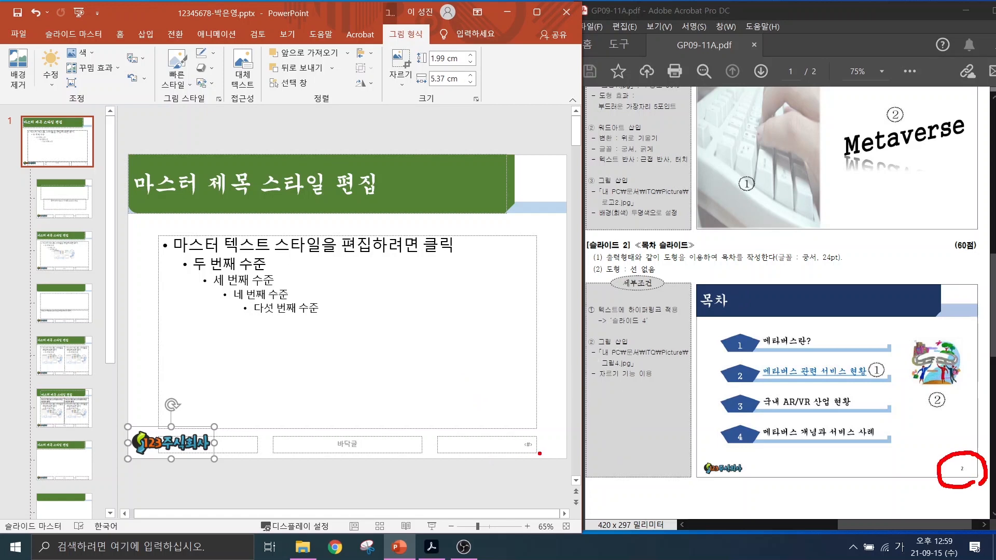
pyautogui.moveTo(540, 454)
pyautogui.mouseDown()
pyautogui.moveTo(506, 428)
pyautogui.moveTo(543, 450)
pyautogui.mouseUp()
pyautogui.moveTo(475, 388); pyautogui.dragTo(502, 383)
pyautogui.moveTo(480, 401)
pyautogui.mouseDown()
pyautogui.moveTo(506, 395)
pyautogui.moveTo(481, 414)
pyautogui.moveTo(494, 411)
pyautogui.mouseUp()
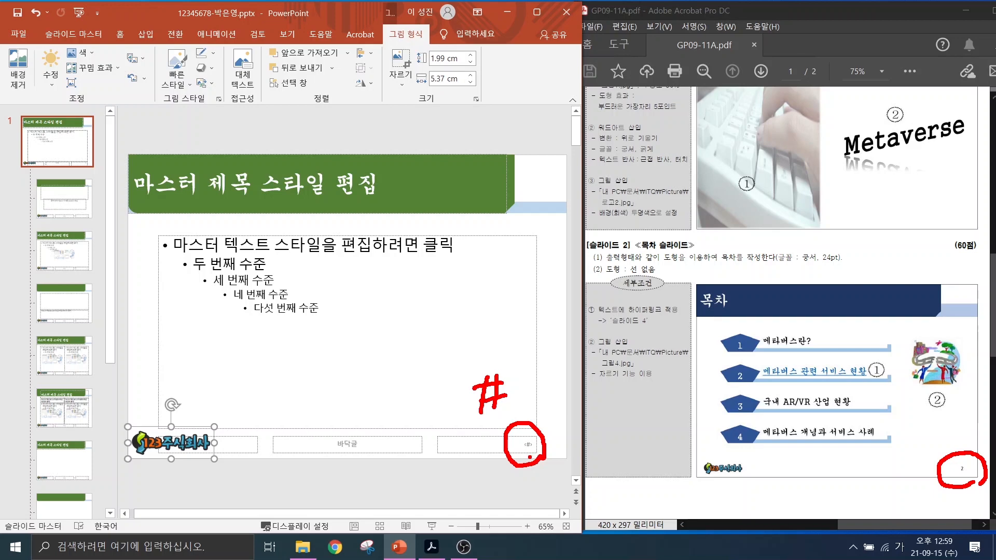
pyautogui.press('Escape')
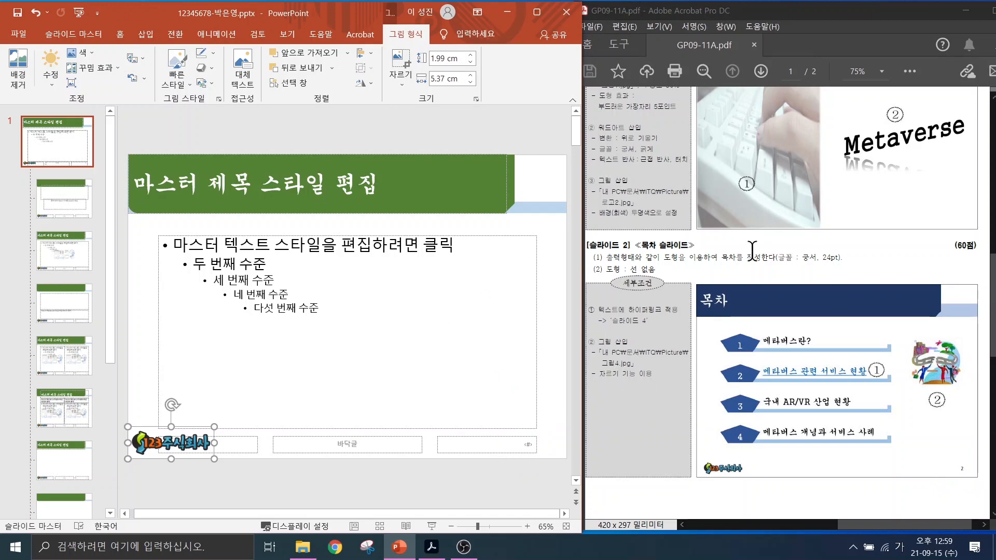
pyautogui.scroll(3, 771, 249)
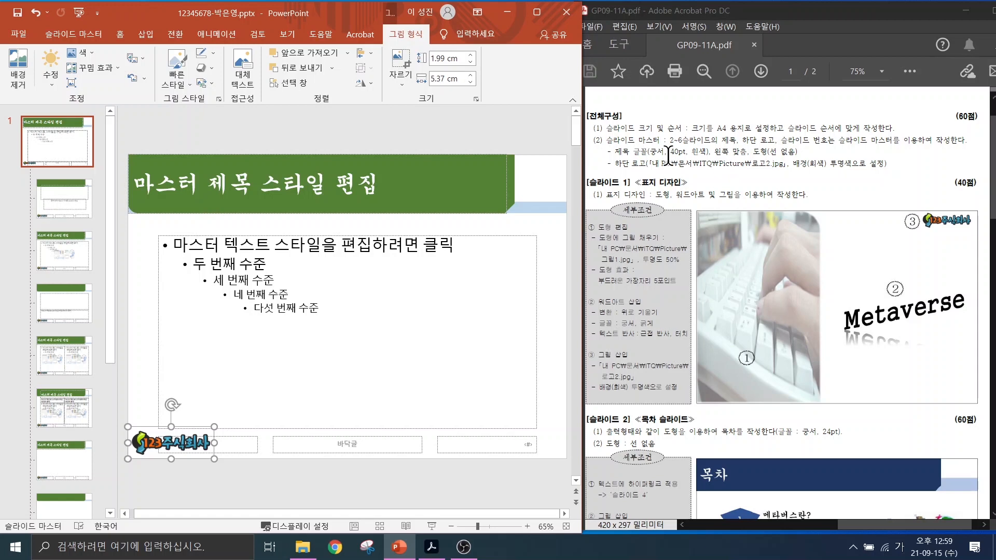
pyautogui.hotkey('ctrl', '2')
pyautogui.moveTo(654, 131); pyautogui.dragTo(729, 146)
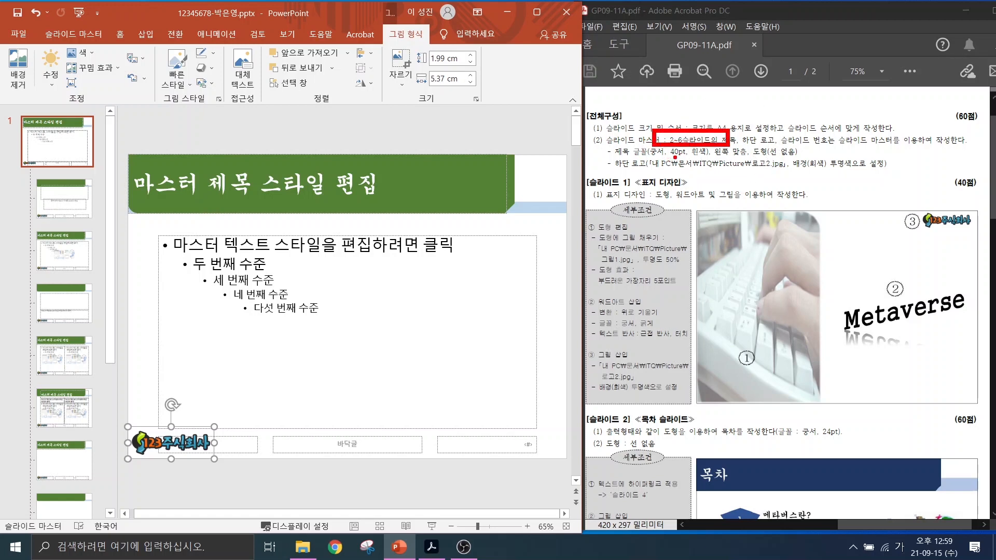
pyautogui.moveTo(825, 410)
pyautogui.mouseDown()
pyautogui.moveTo(632, 366)
pyautogui.moveTo(810, 195)
pyautogui.moveTo(852, 374)
pyautogui.moveTo(802, 399)
pyautogui.mouseUp()
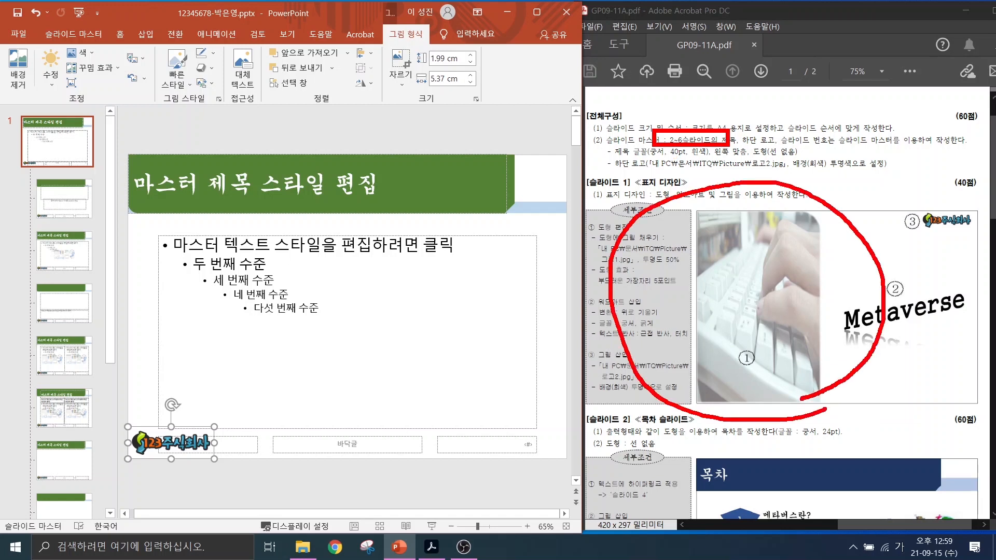
# Select the second layout thumbnail, the Title Slide layout, in the slide master pane.
pyautogui.moveTo(841, 219); pyautogui.dragTo(685, 385)
pyautogui.moveTo(698, 240); pyautogui.dragTo(839, 383)
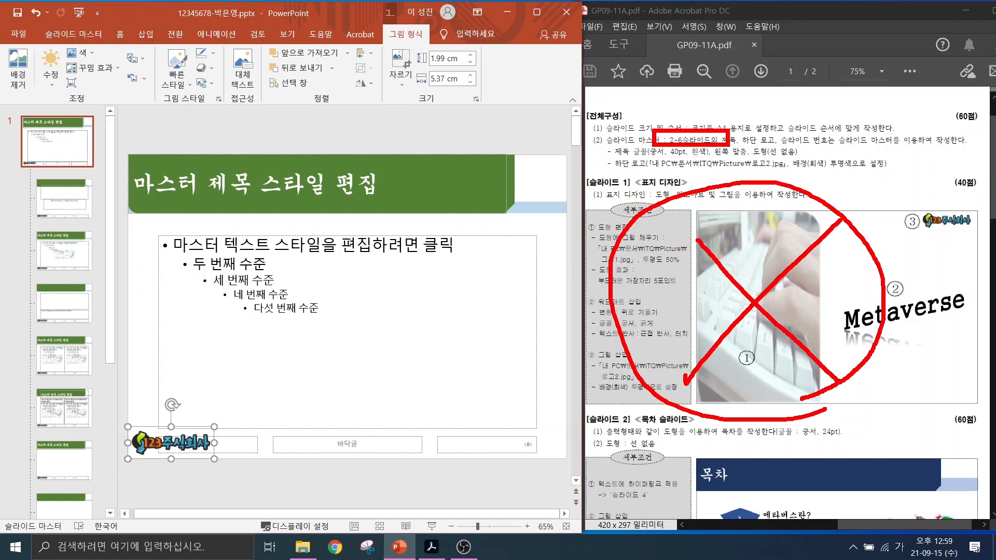
pyautogui.moveTo(2, 105)
pyautogui.mouseDown()
pyautogui.moveTo(140, 411)
pyautogui.moveTo(119, 520)
pyautogui.mouseUp()
pyautogui.moveTo(85, 158)
pyautogui.mouseDown()
pyautogui.moveTo(24, 154)
pyautogui.moveTo(82, 133)
pyautogui.moveTo(87, 176)
pyautogui.mouseUp()
pyautogui.moveTo(126, 110)
pyautogui.mouseDown()
pyautogui.moveTo(78, 138)
pyautogui.moveTo(142, 101)
pyautogui.mouseUp()
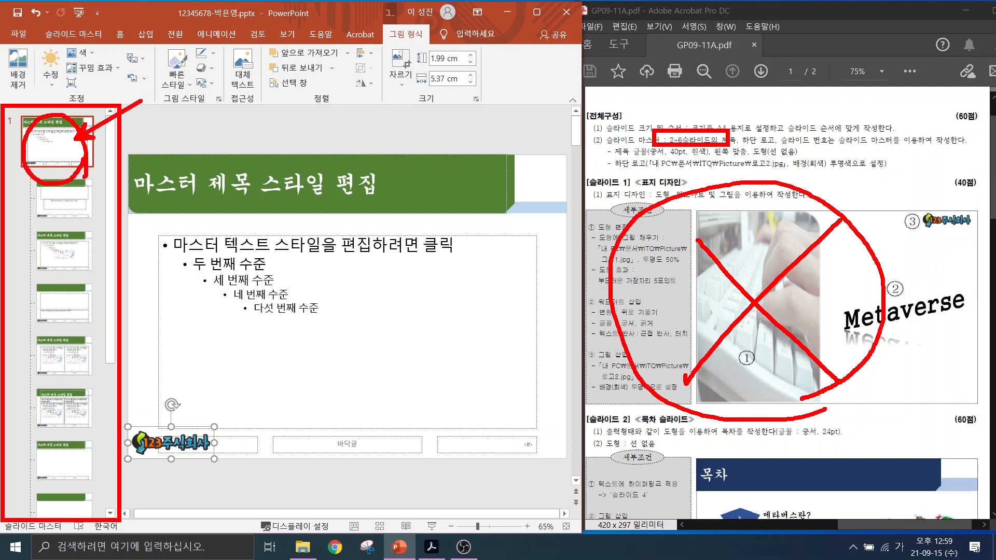
pyautogui.press('Escape')
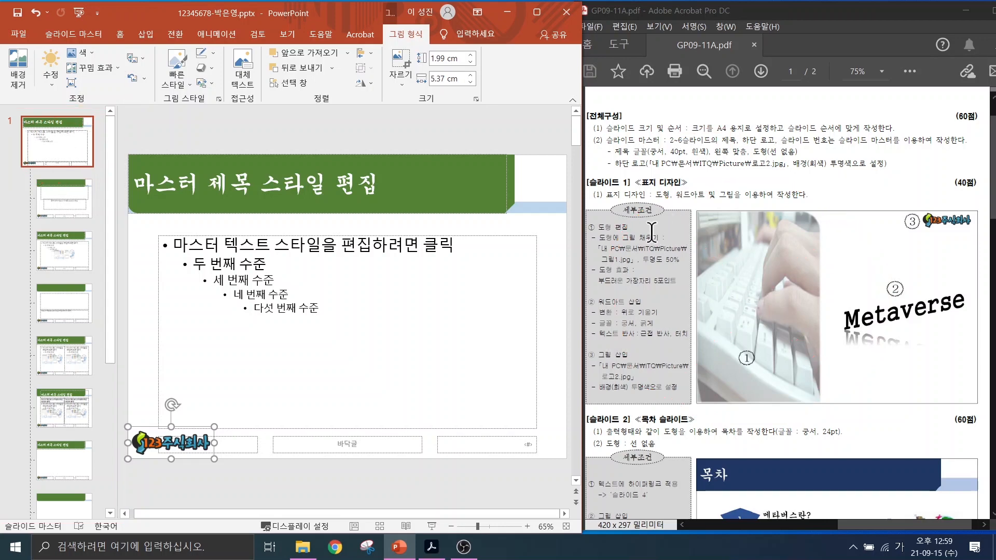
pyautogui.click(74, 204)
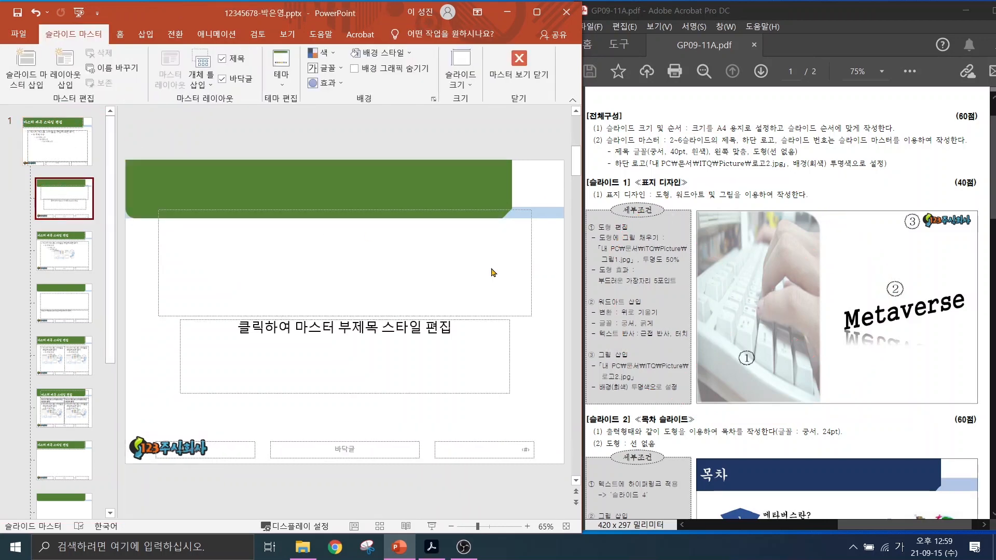
pyautogui.moveTo(594, 205); pyautogui.dragTo(514, 249)
pyautogui.moveTo(548, 418); pyautogui.dragTo(444, 369)
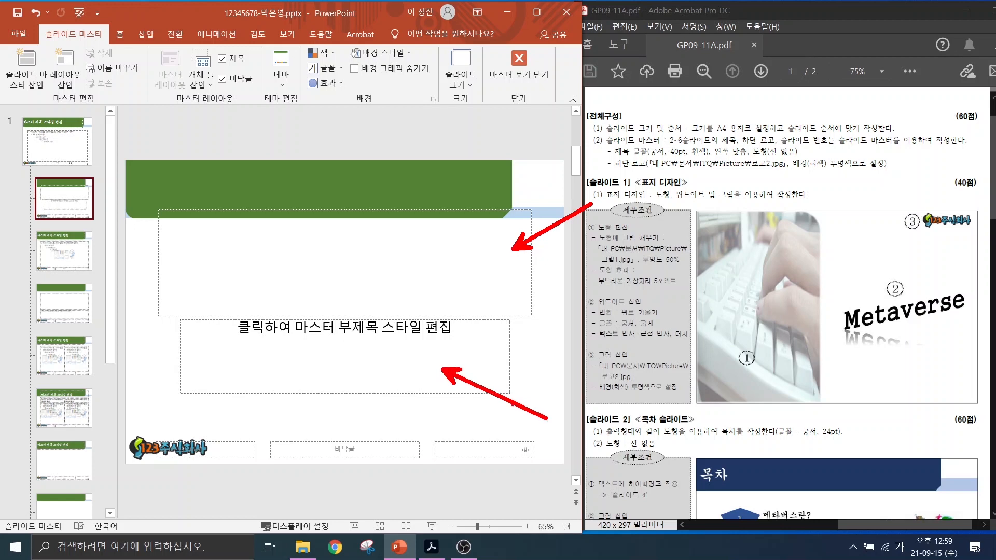
pyautogui.press('Escape')
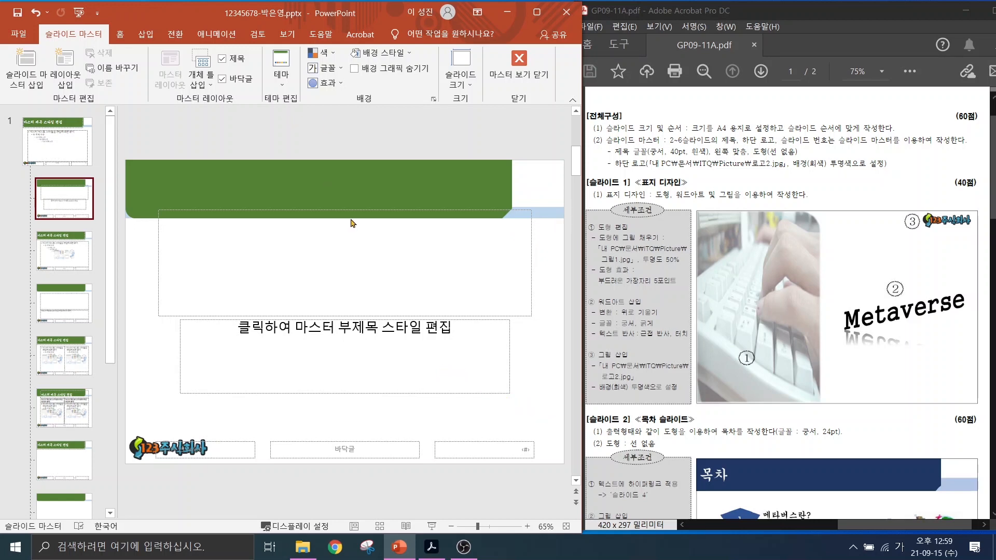
pyautogui.moveTo(395, 232)
pyautogui.mouseDown()
pyautogui.moveTo(353, 139)
pyautogui.moveTo(395, 228)
pyautogui.mouseUp()
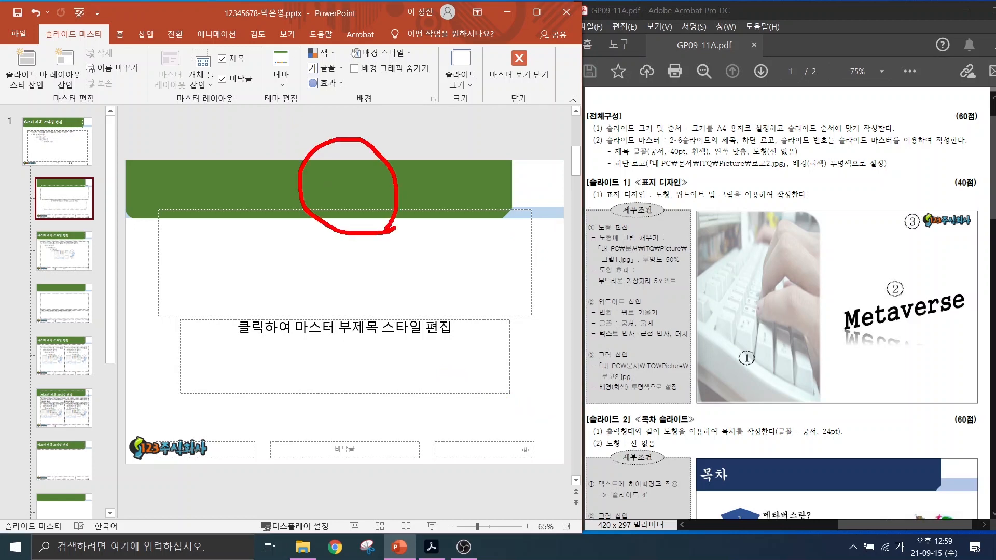
pyautogui.moveTo(199, 469)
pyautogui.mouseDown()
pyautogui.moveTo(200, 423)
pyautogui.moveTo(210, 478)
pyautogui.mouseUp()
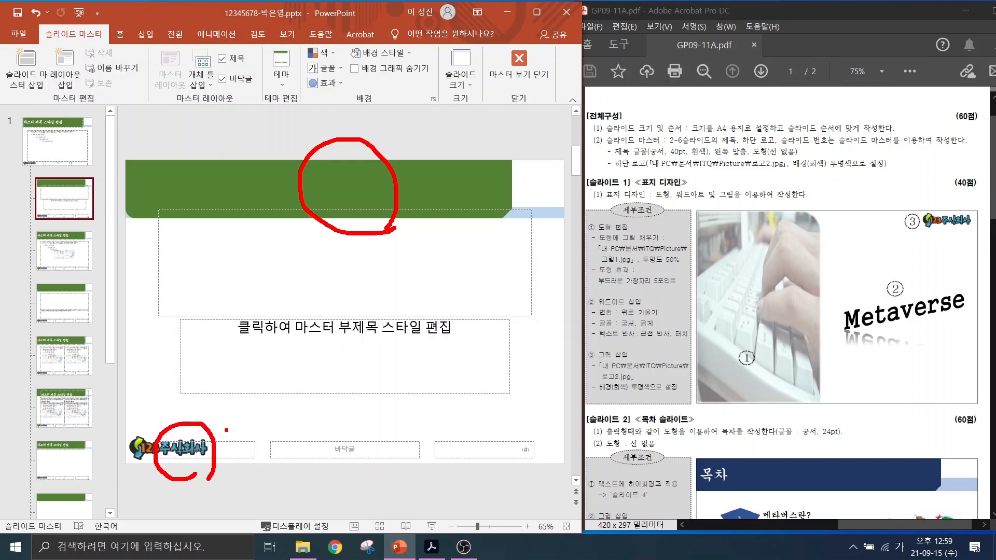
pyautogui.press('Escape')
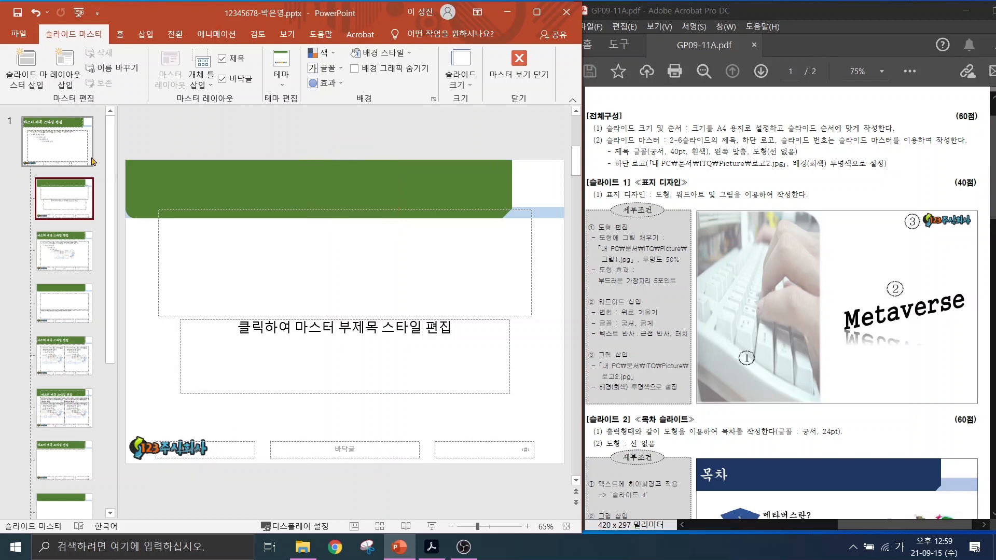
# Tick Hide Background Graphics on the Title Slide layout to drop the green banner and logo.
pyautogui.click(71, 196)
pyautogui.hotkey('ctrl', '2')
pyautogui.moveTo(46, 23)
pyautogui.mouseDown()
pyautogui.moveTo(107, 50)
pyautogui.moveTo(133, 100)
pyautogui.mouseUp()
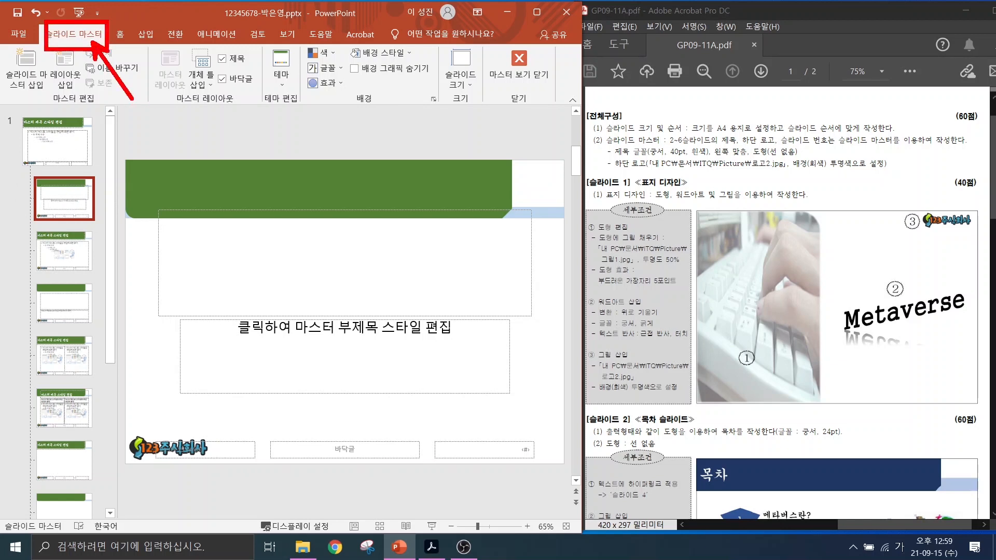
pyautogui.moveTo(341, 54); pyautogui.dragTo(438, 77)
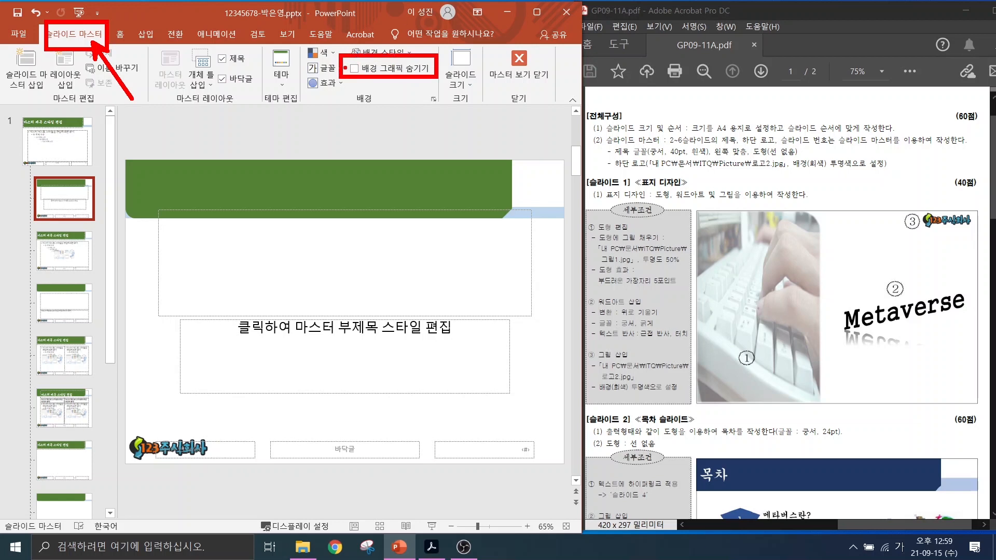
pyautogui.moveTo(346, 65); pyautogui.dragTo(390, 39)
pyautogui.press('Escape')
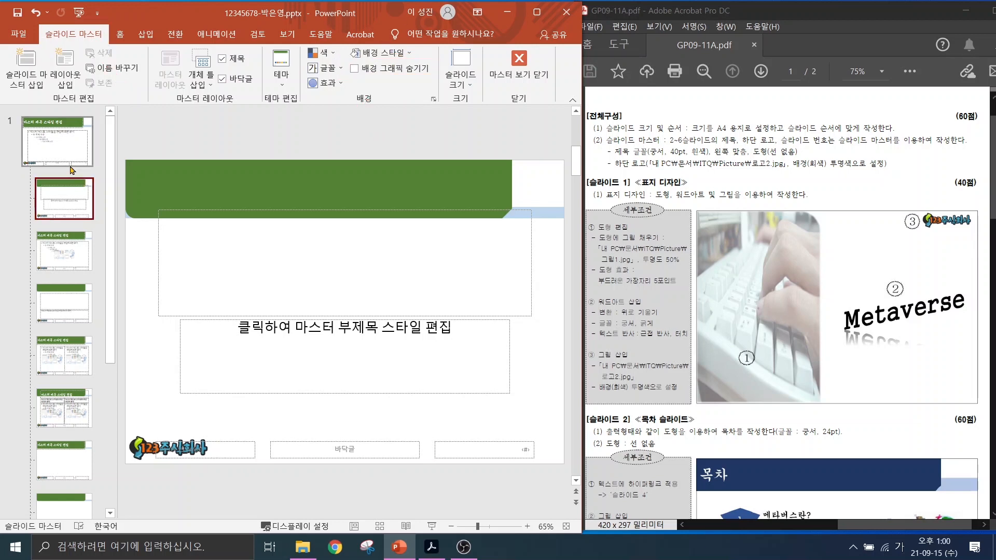
pyautogui.click(354, 68)
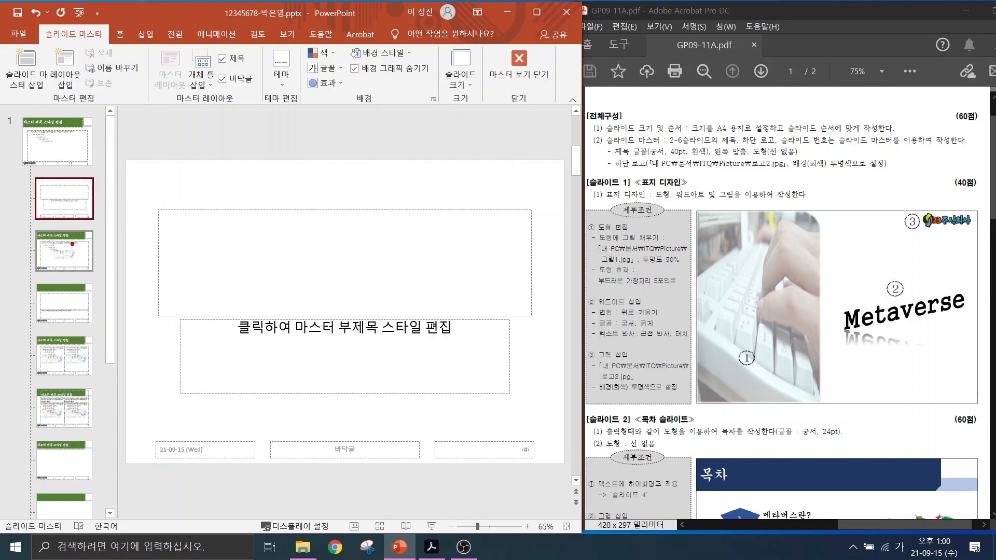
# Close Master View to return to normal slide editing.
pyautogui.moveTo(78, 243); pyautogui.dragTo(138, 274)
pyautogui.moveTo(82, 309); pyautogui.dragTo(124, 342)
pyautogui.moveTo(76, 363); pyautogui.dragTo(131, 409)
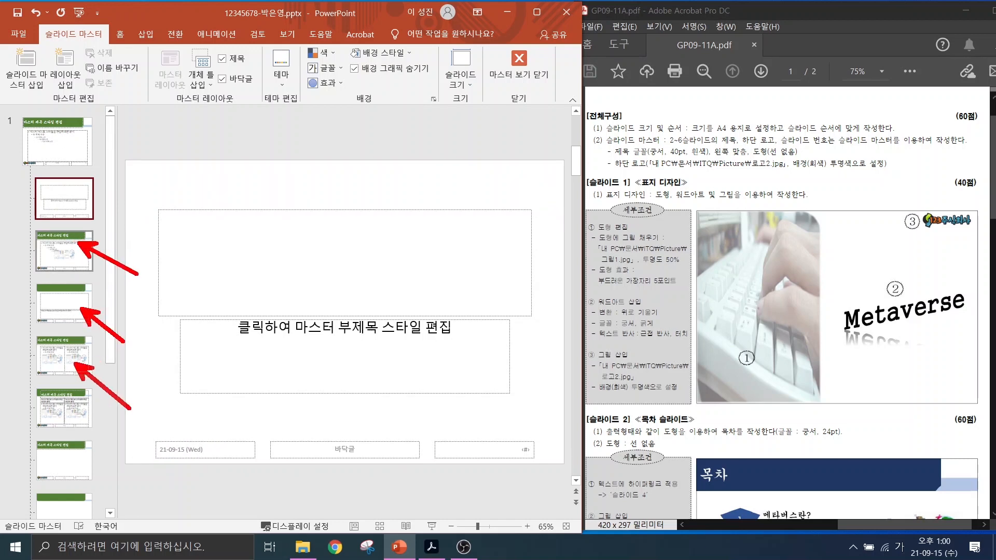
pyautogui.moveTo(70, 179); pyautogui.dragTo(35, 224)
pyautogui.moveTo(33, 184); pyautogui.dragTo(87, 224)
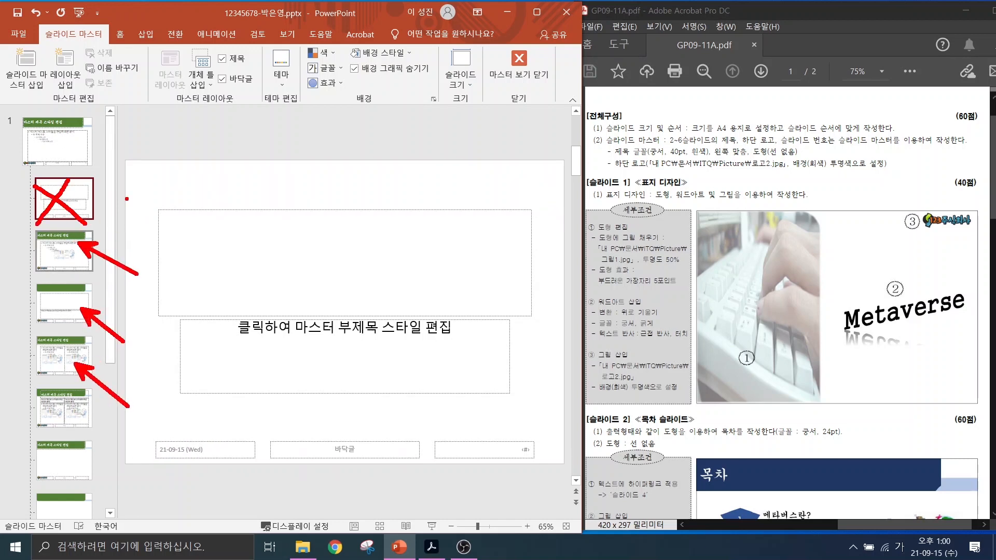
pyautogui.moveTo(492, 53)
pyautogui.mouseDown()
pyautogui.moveTo(524, 81)
pyautogui.moveTo(555, 35)
pyautogui.mouseUp()
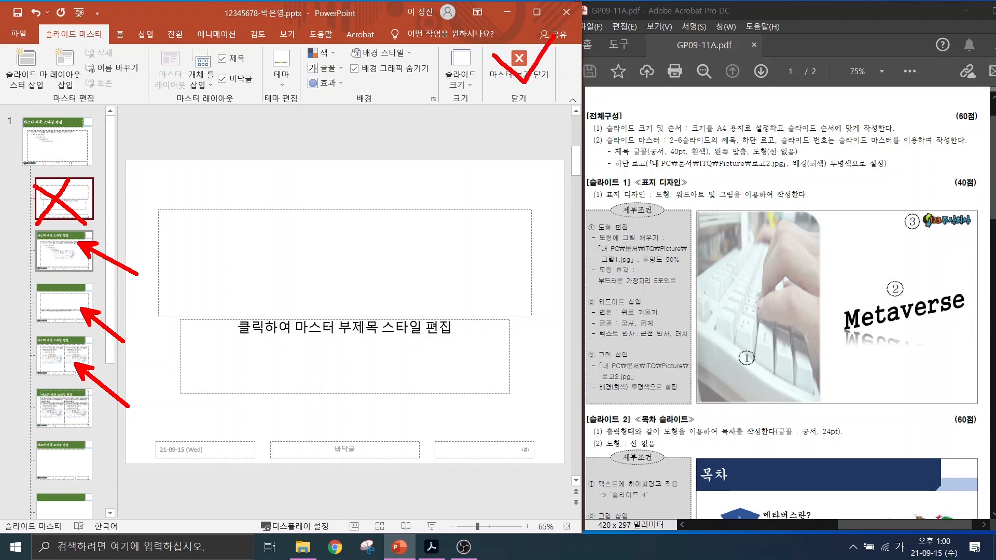
pyautogui.press('Escape')
pyautogui.click(519, 67)
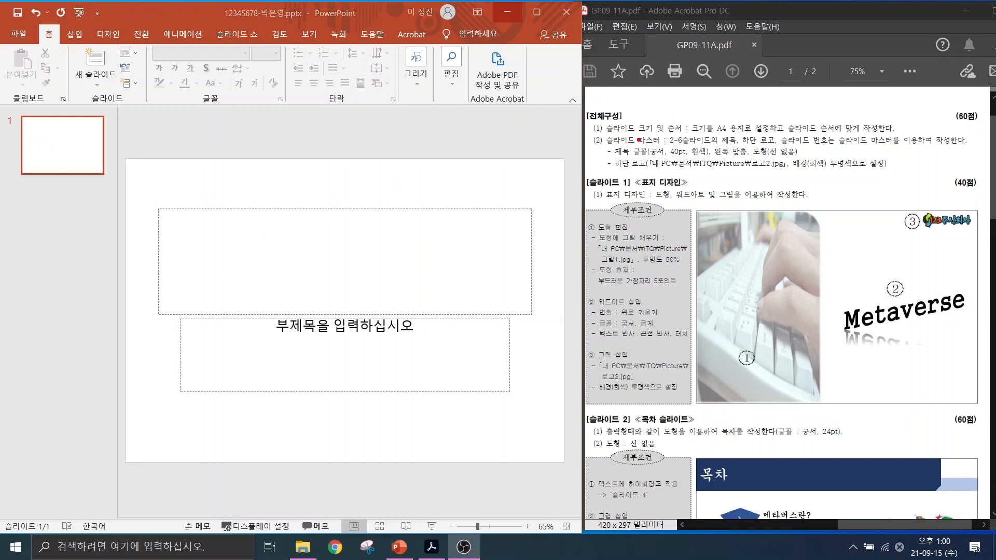
pyautogui.moveTo(640, 139); pyautogui.dragTo(891, 133)
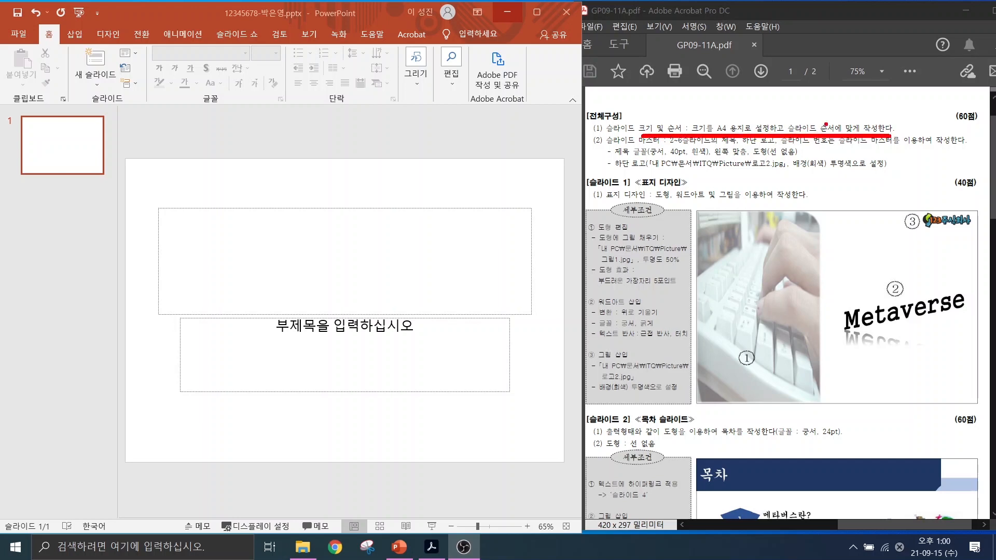
pyautogui.moveTo(826, 124); pyautogui.dragTo(884, 87)
pyautogui.press('Escape')
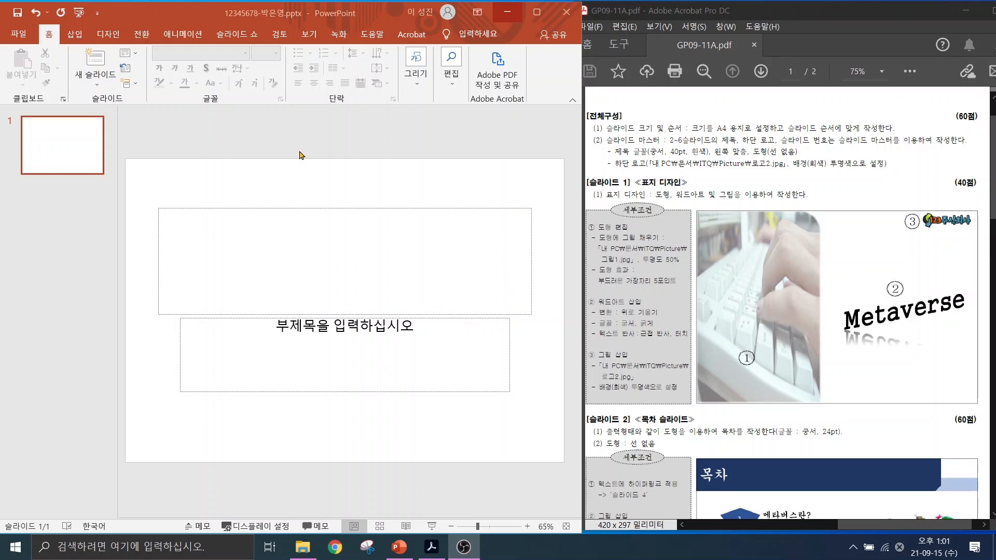
# Scroll the exam PDF down to page 2 with the 국내 AR/VR 산업 현황 chart sample.
pyautogui.scroll(-4, 830, 394)
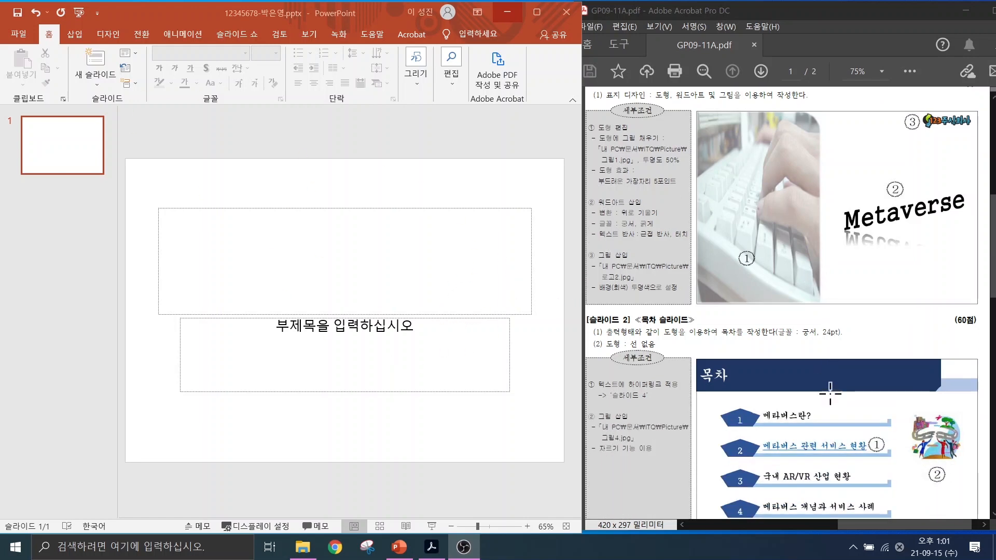
pyautogui.scroll(-15, 830, 393)
pyautogui.scroll(13, 800, 387)
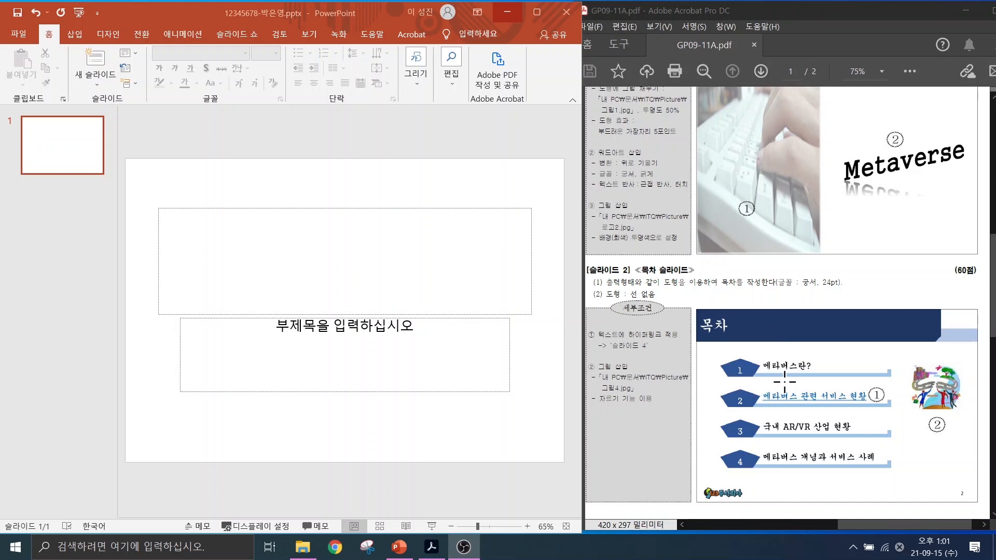
pyautogui.scroll(-15, 785, 383)
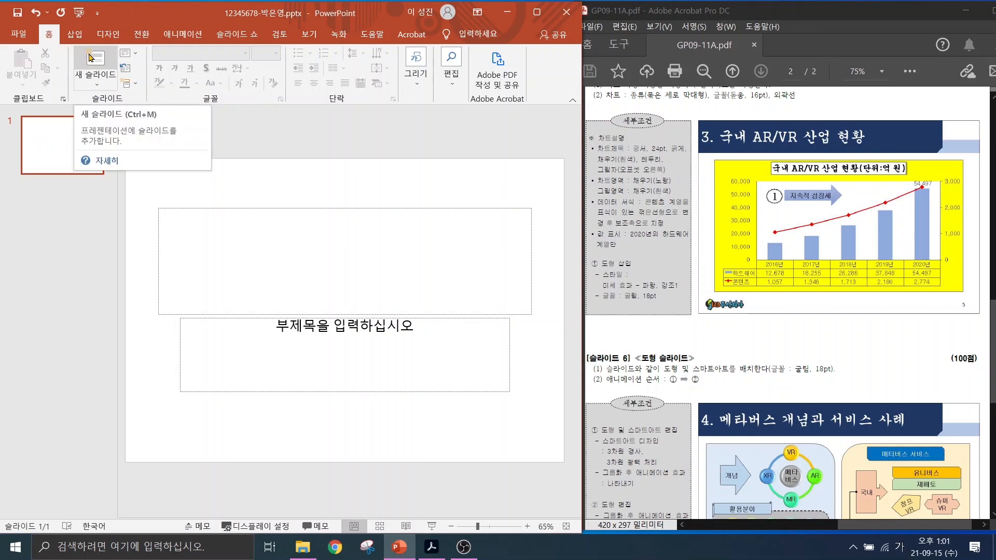
# Add a new slide with the 제목만 layout after the title slide.
pyautogui.click(100, 79)
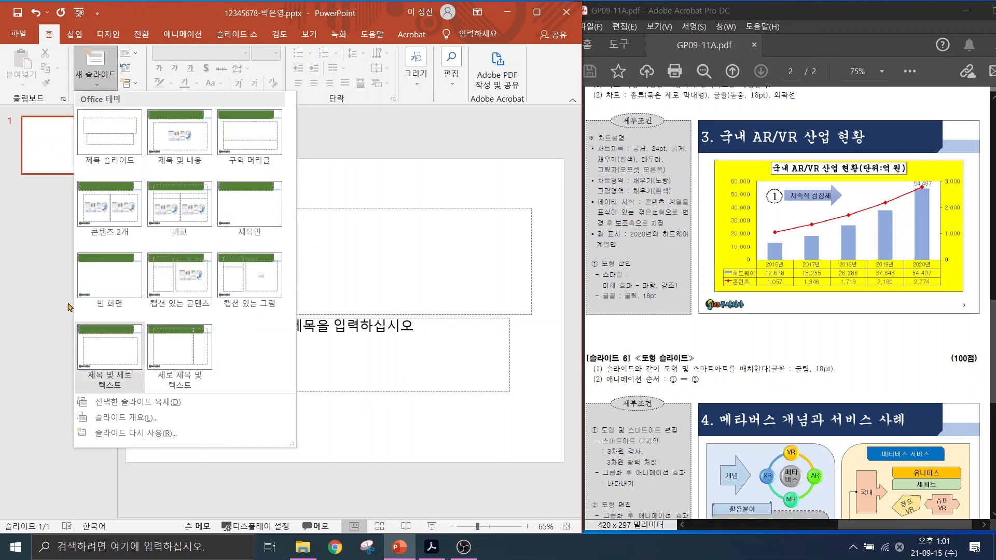
pyautogui.click(241, 215)
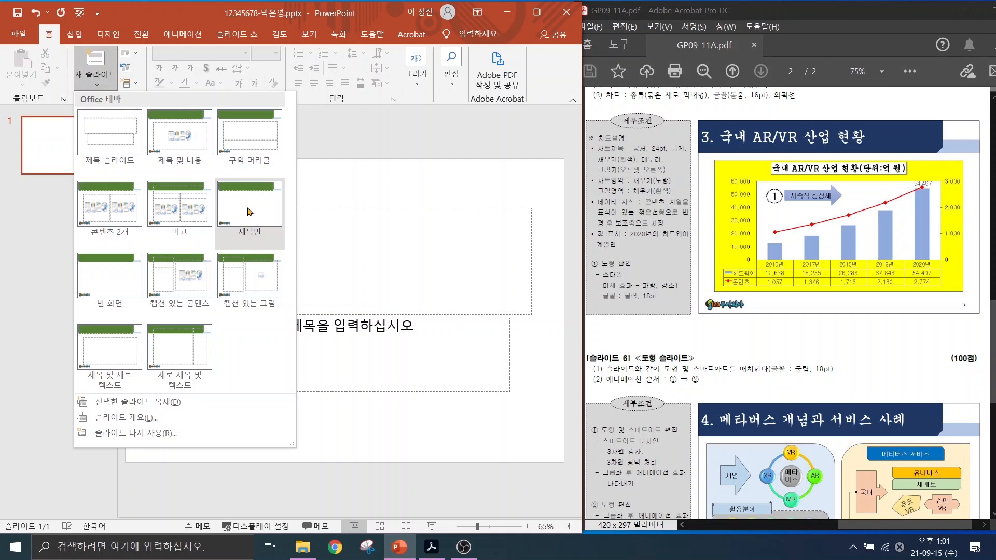
pyautogui.click(250, 212)
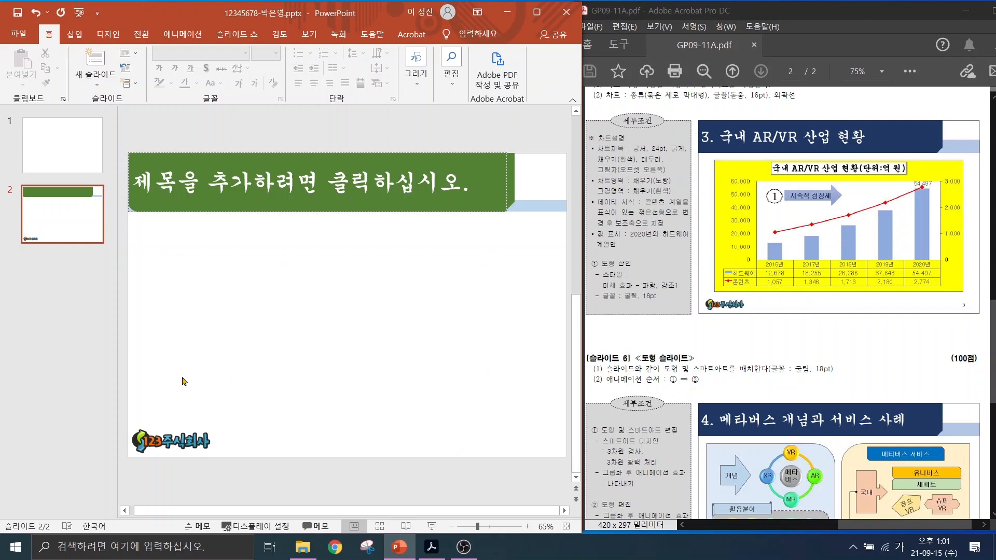
# Add a third slide using the 제목 및 내용 layout.
pyautogui.click(95, 83)
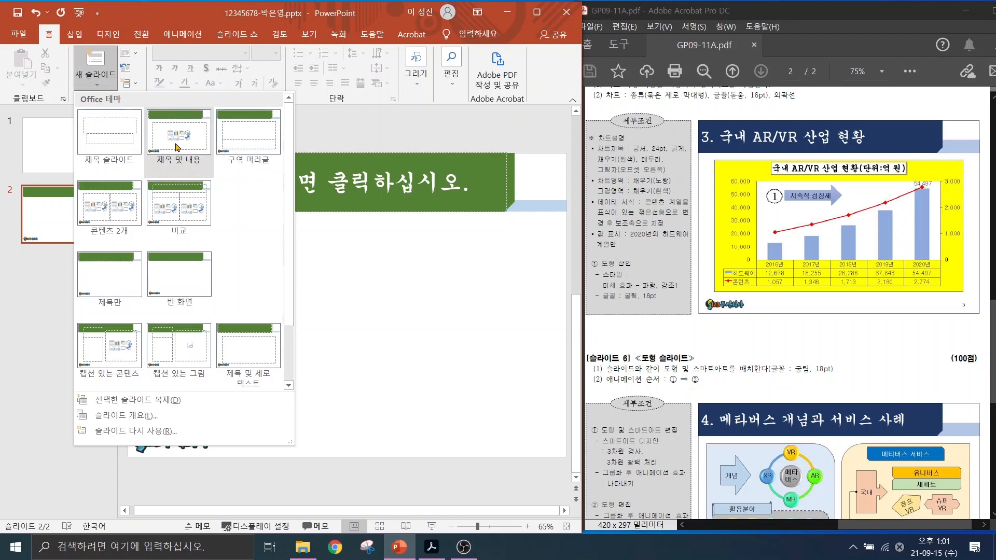
pyautogui.click(175, 143)
pyautogui.click(174, 144)
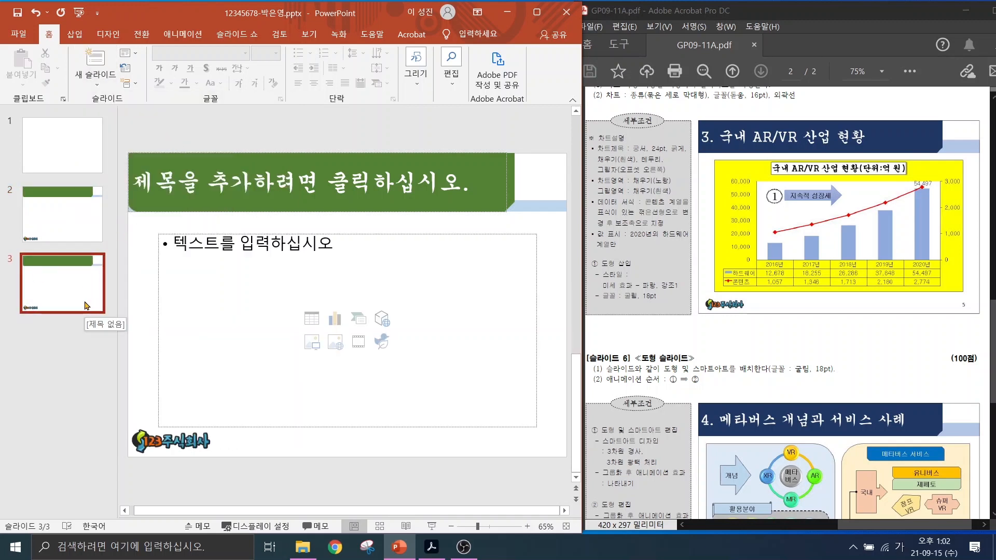
# Add slides 4 and 5 with the same 제목 및 내용 layout.
pyautogui.click(93, 83)
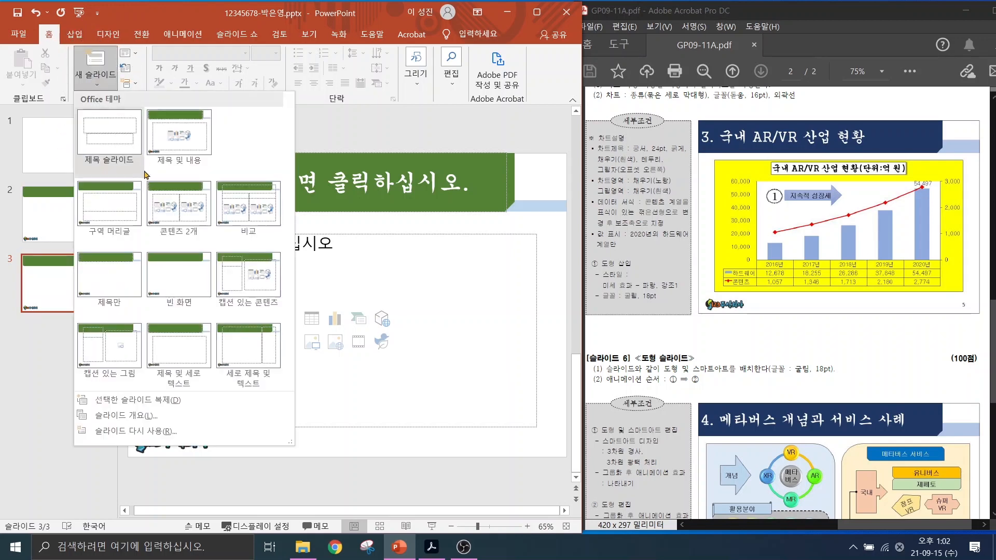
pyautogui.click(35, 120)
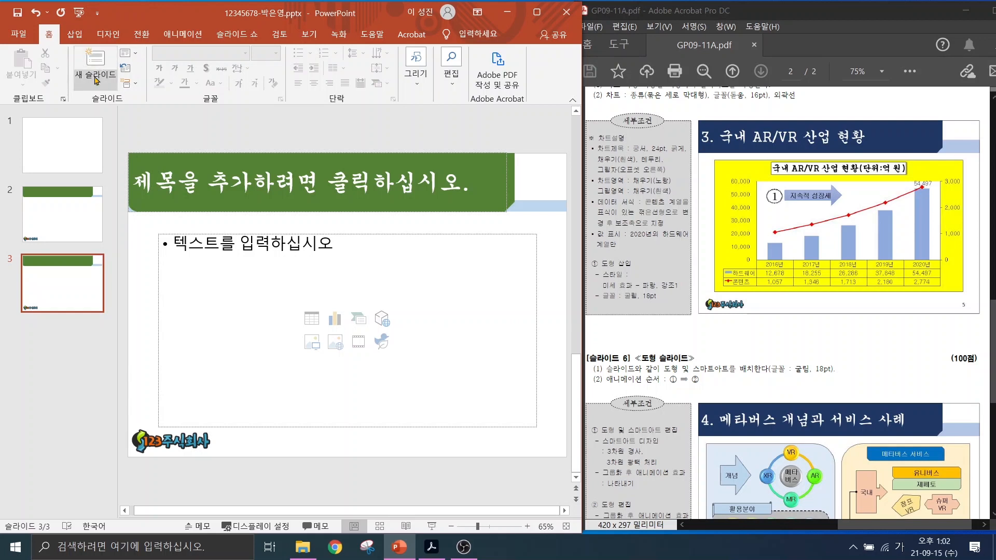
pyautogui.click(95, 57)
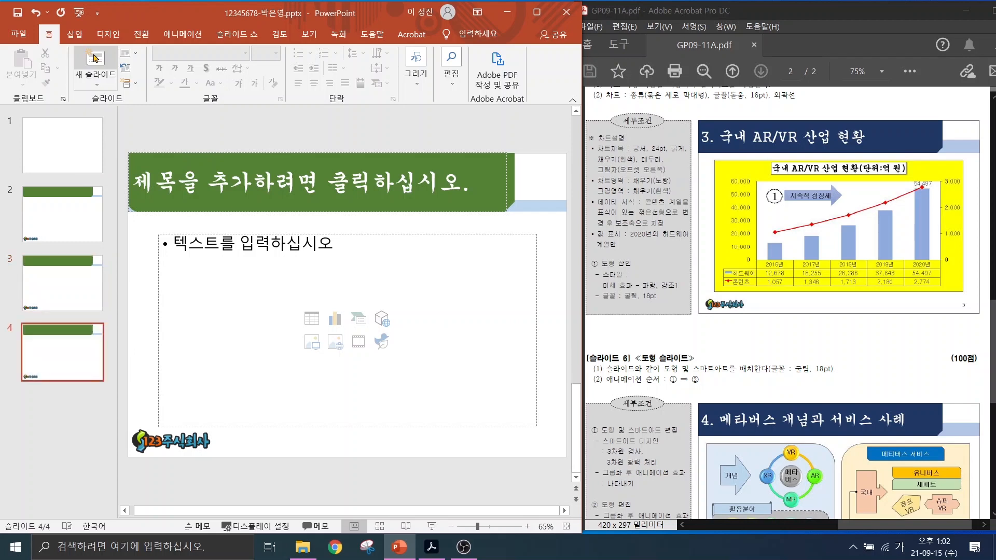
pyautogui.click(95, 57)
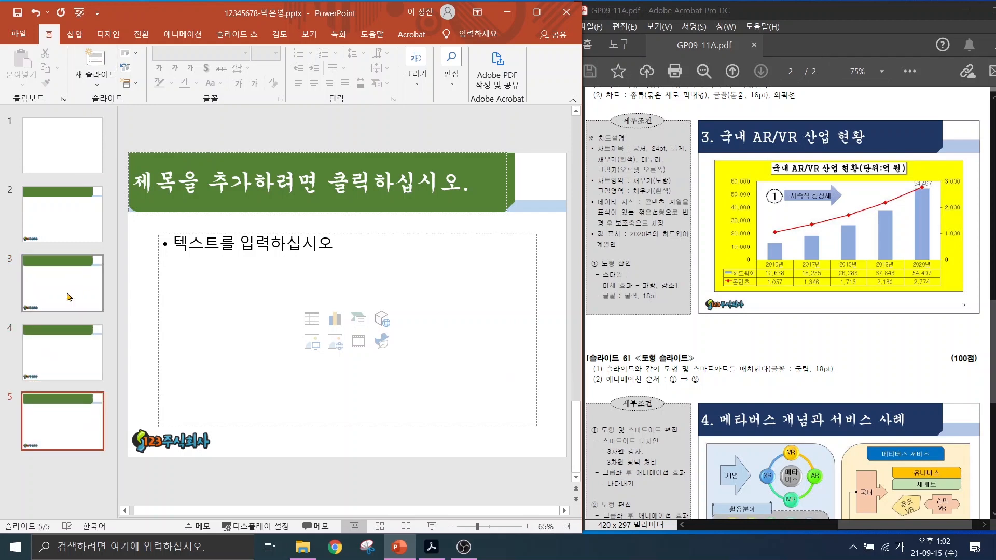
# Review slides 3 to 5 in the thumbnail pane to confirm the green bar and logo.
pyautogui.click(73, 299)
pyautogui.click(71, 356)
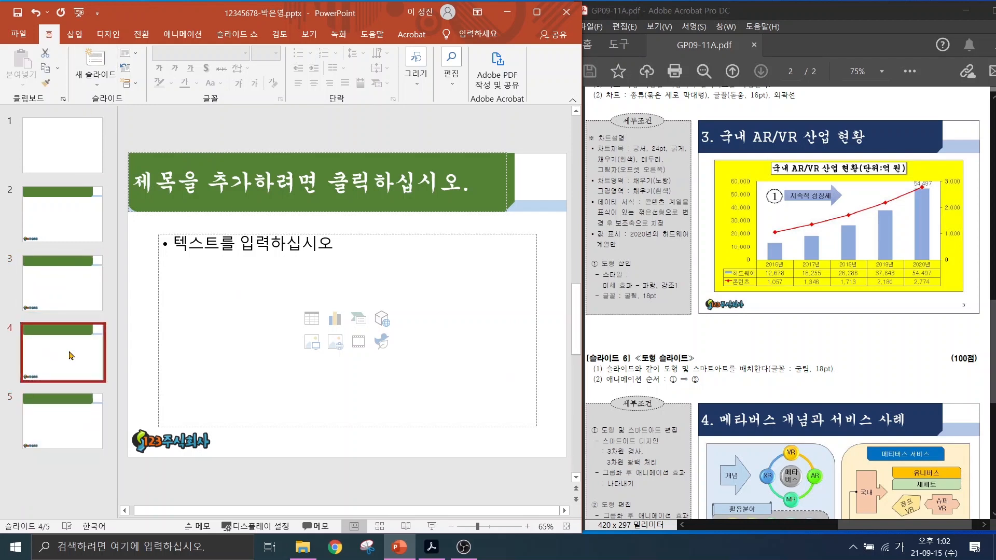
pyautogui.click(69, 418)
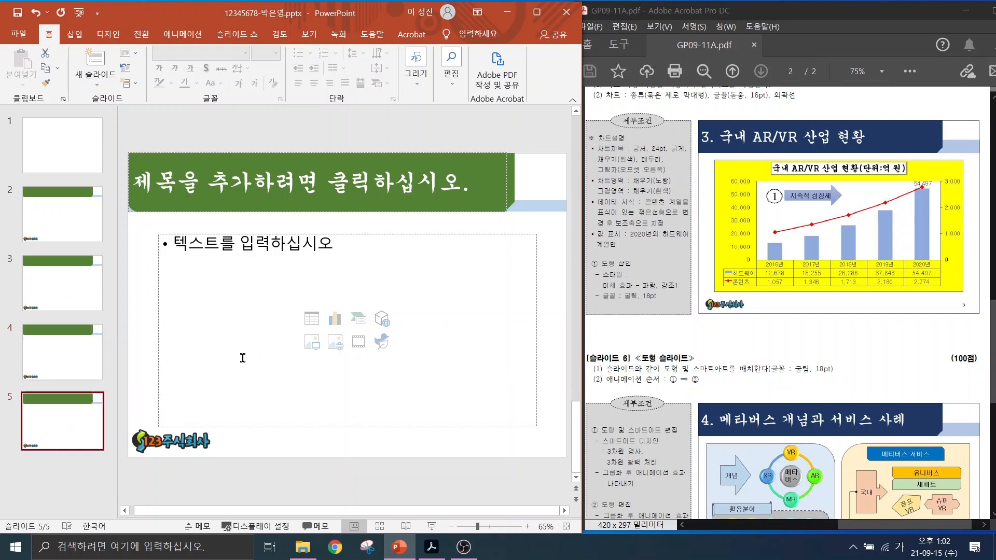
pyautogui.click(93, 85)
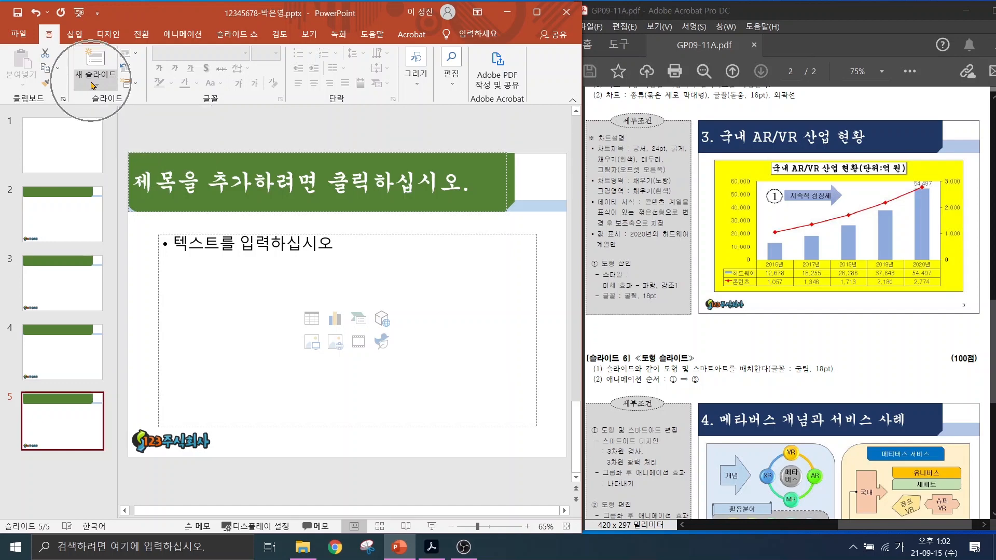
pyautogui.click(93, 85)
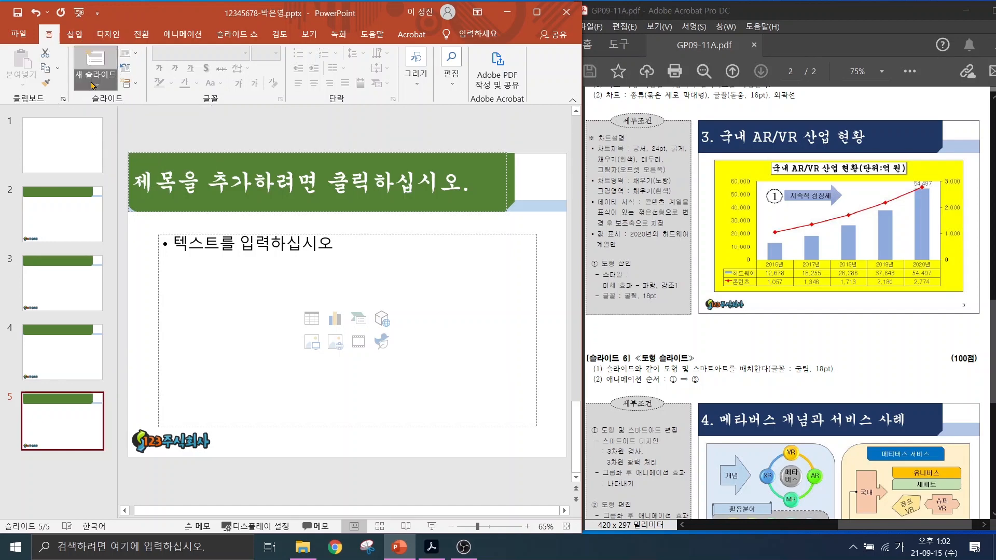
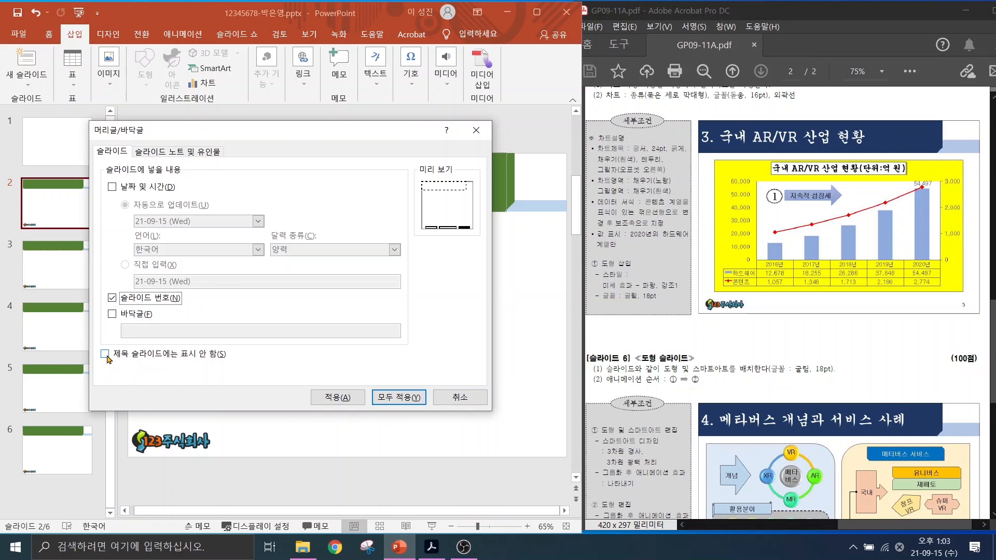
# Number all slides except the title slide, and check the numbers on slides 3–6.
pyautogui.click(105, 355)
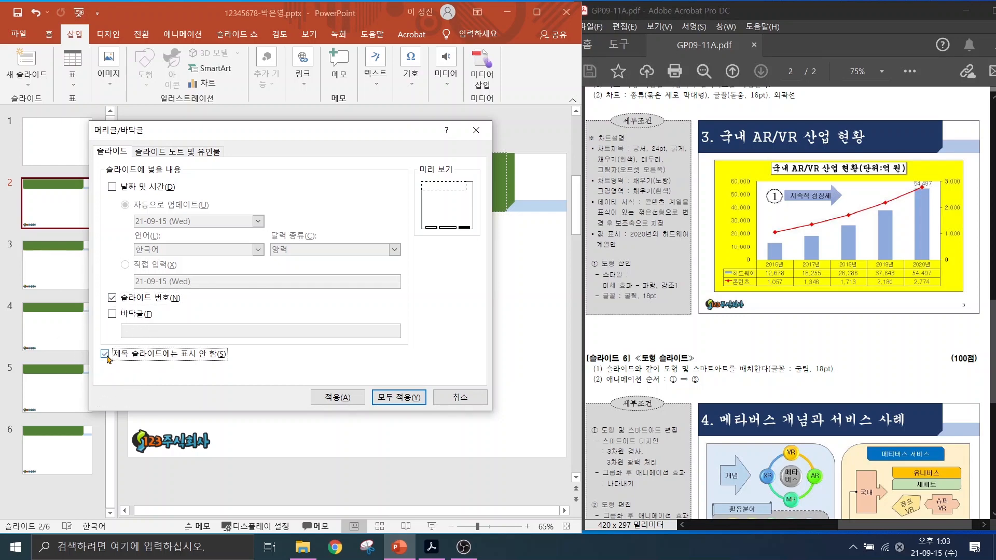
pyautogui.click(399, 395)
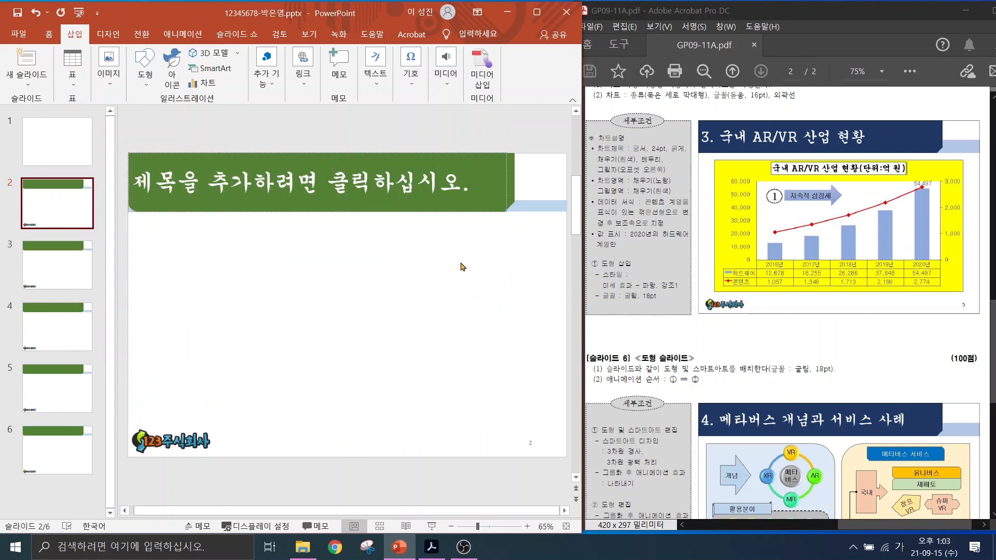
pyautogui.click(52, 266)
pyautogui.click(61, 331)
pyautogui.click(60, 389)
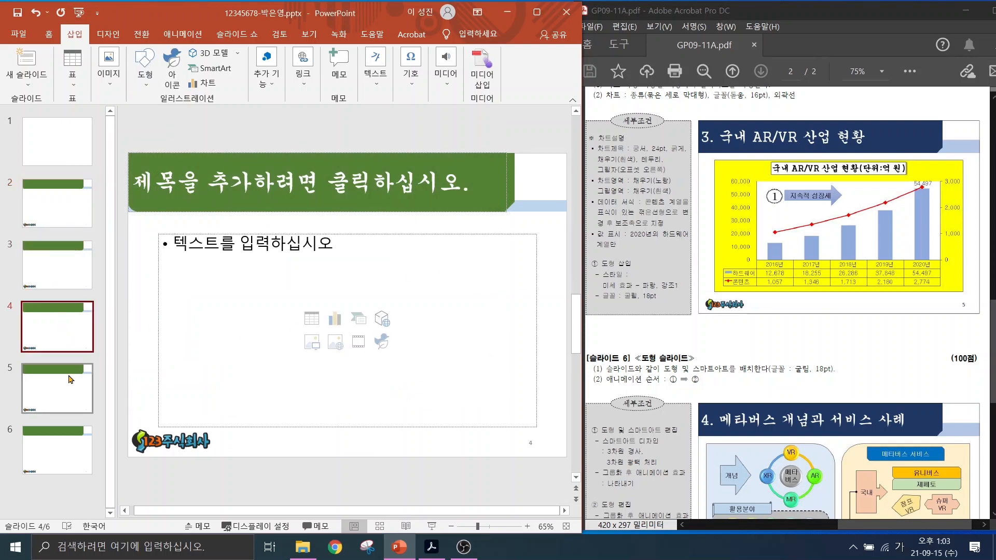
pyautogui.click(63, 446)
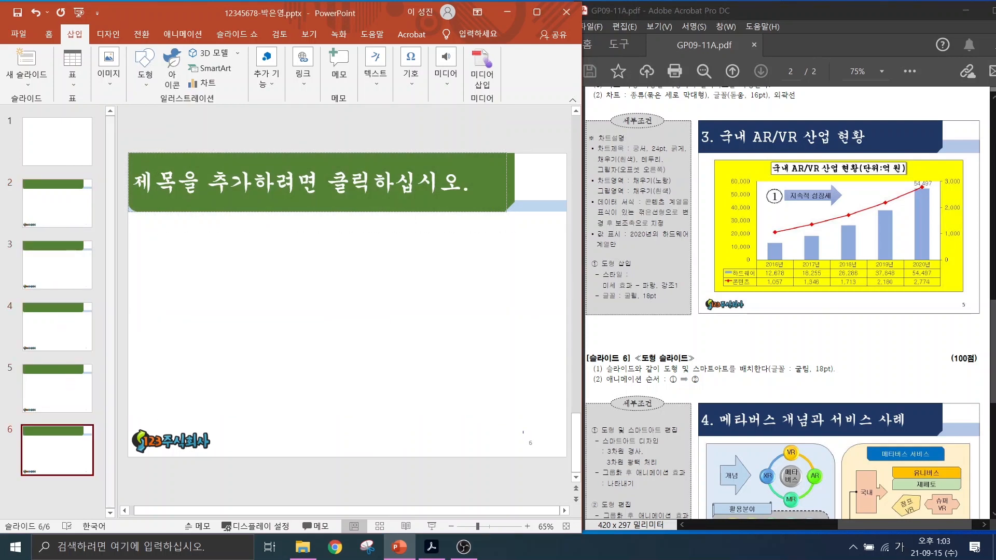
pyautogui.moveTo(542, 461)
pyautogui.mouseDown()
pyautogui.moveTo(516, 440)
pyautogui.moveTo(551, 469)
pyautogui.mouseUp()
pyautogui.click(65, 145)
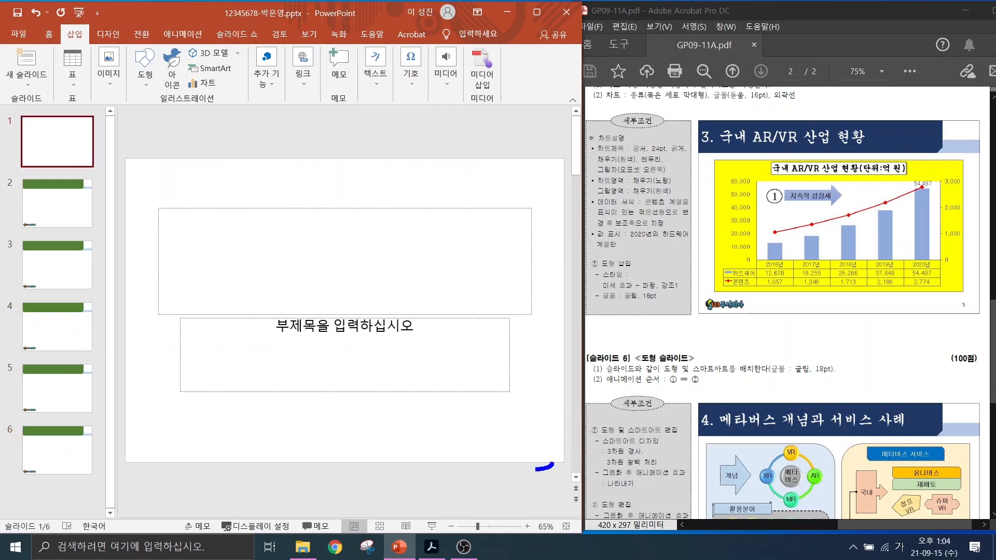
pyautogui.moveTo(536, 470); pyautogui.dragTo(568, 455)
pyautogui.press('Escape')
# Point out the keyboard picture, Metaverse reflection and logo in the reference design.
pyautogui.moveTo(994, 329); pyautogui.dragTo(993, 195)
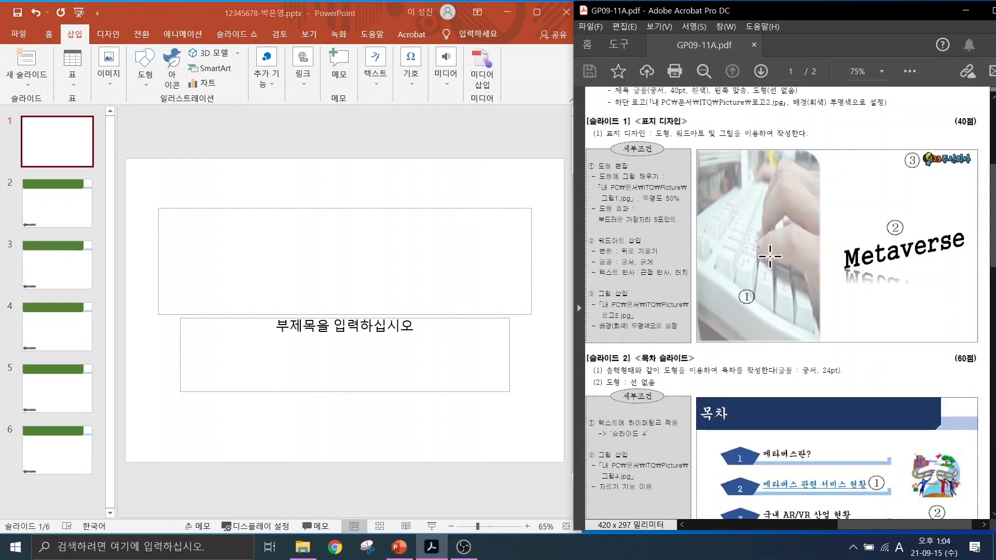
pyautogui.moveTo(747, 174); pyautogui.dragTo(679, 118)
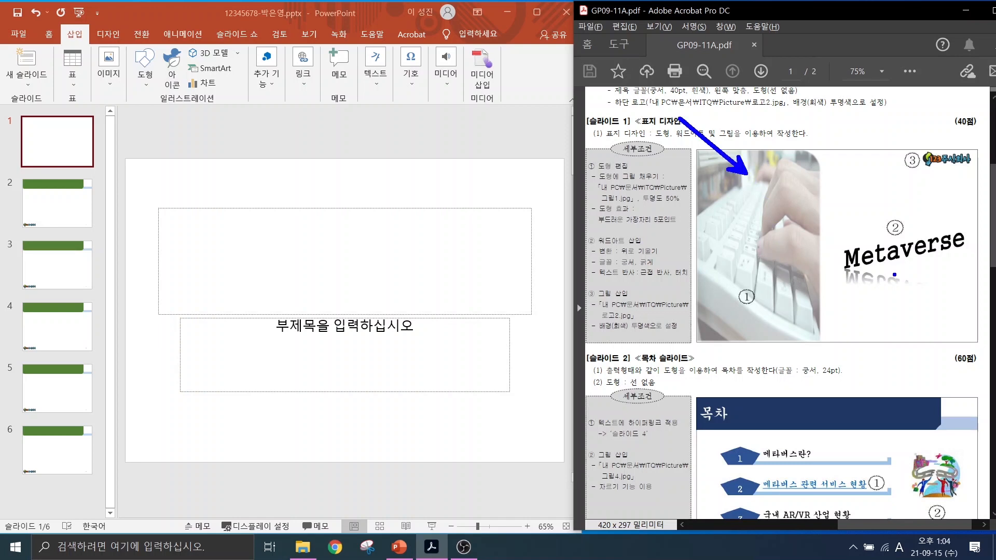
pyautogui.moveTo(888, 270); pyautogui.dragTo(939, 321)
pyautogui.moveTo(950, 175); pyautogui.dragTo(994, 211)
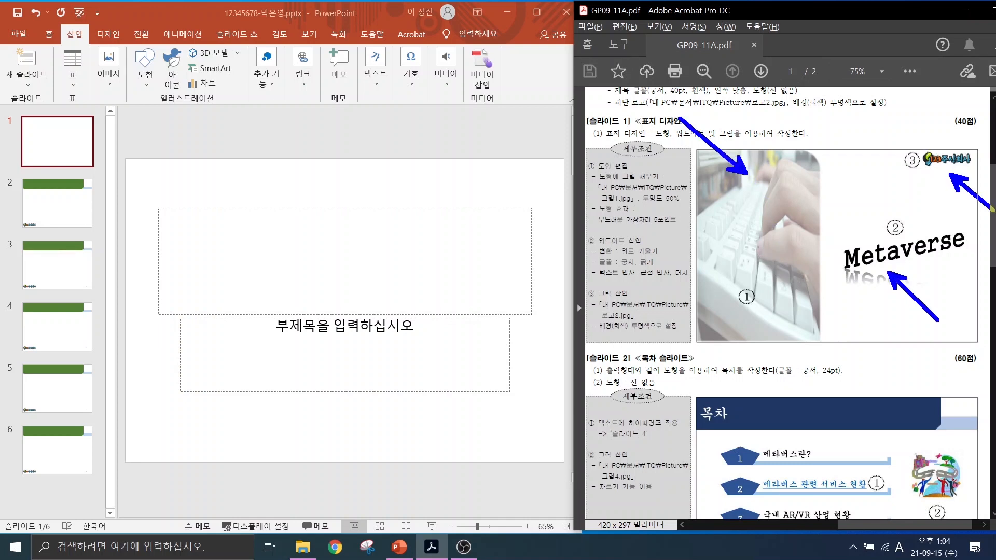
pyautogui.press('Escape')
# Delete the title and subtitle placeholders from slide 1.
pyautogui.click(135, 185)
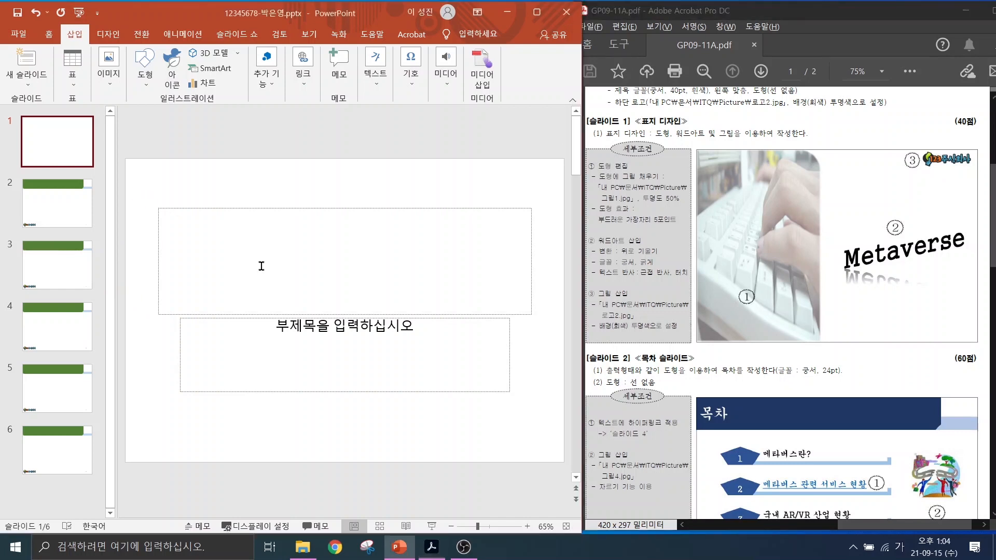
pyautogui.moveTo(551, 407); pyautogui.dragTo(143, 167)
pyautogui.press('Delete')
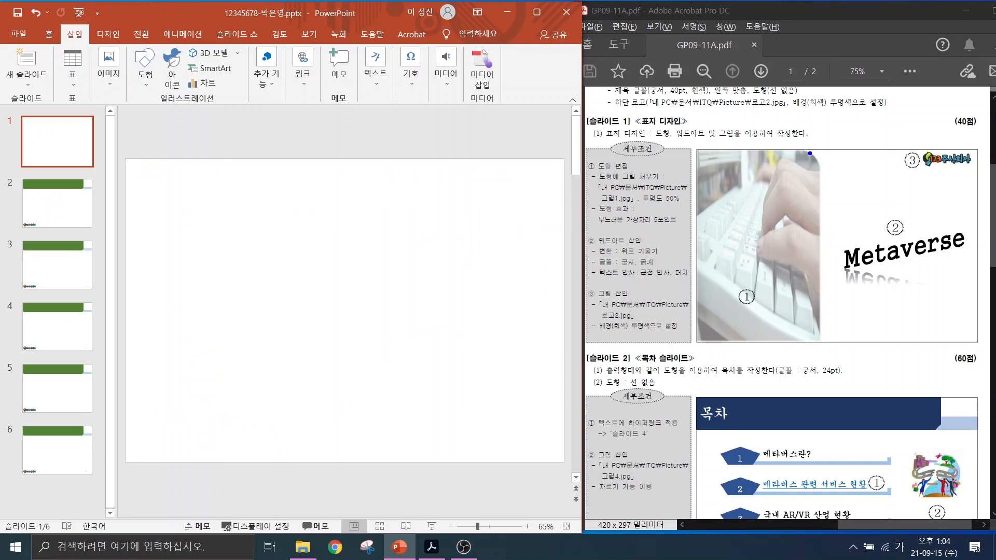
pyautogui.moveTo(810, 153); pyautogui.dragTo(849, 117)
# Draw a tall rounded rectangle over the left part of slide 1.
pyautogui.press('Escape')
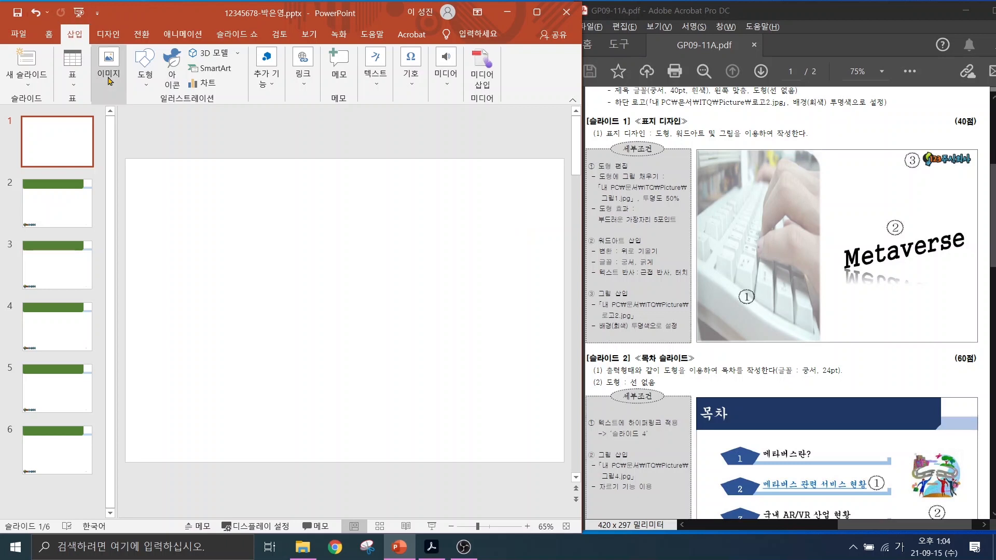
pyautogui.click(145, 70)
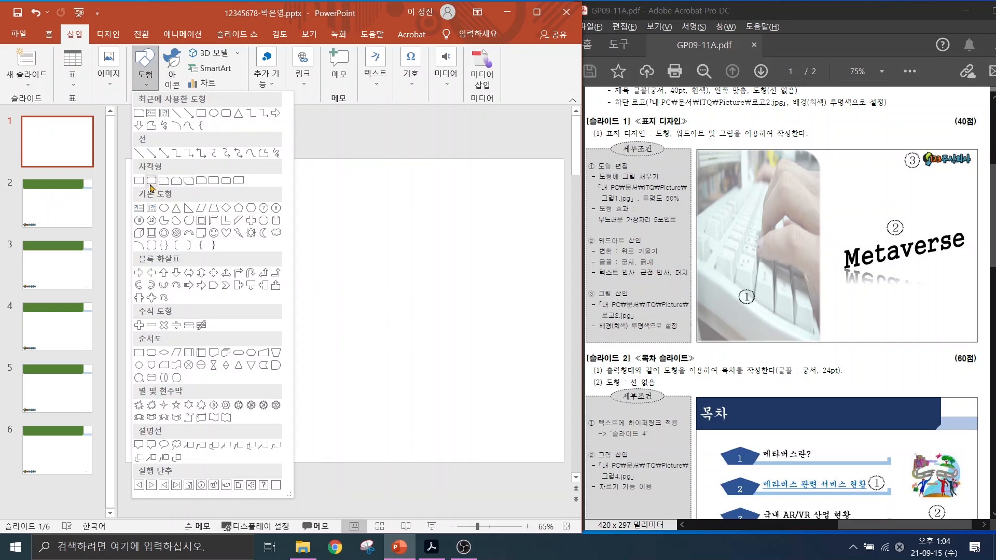
pyautogui.click(201, 182)
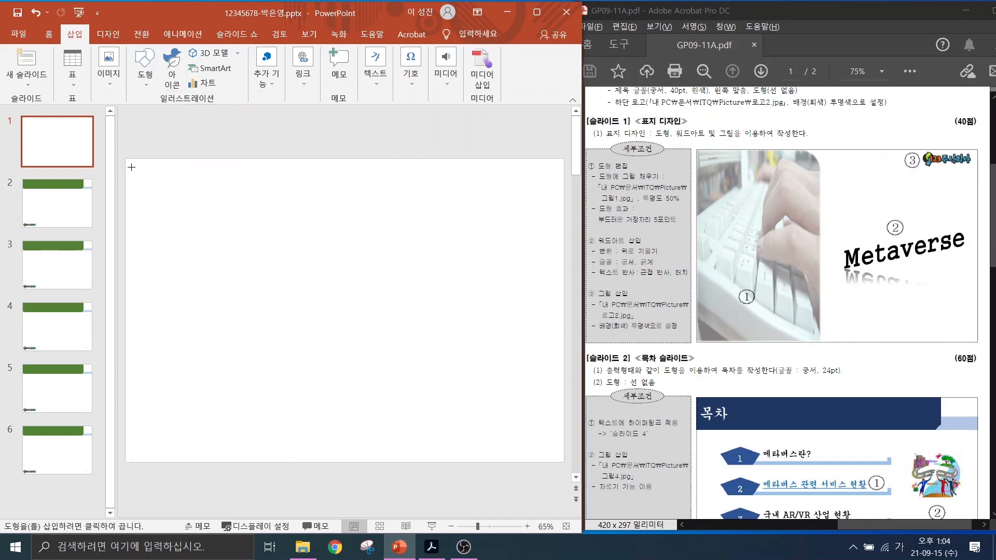
pyautogui.moveTo(127, 159); pyautogui.dragTo(347, 462)
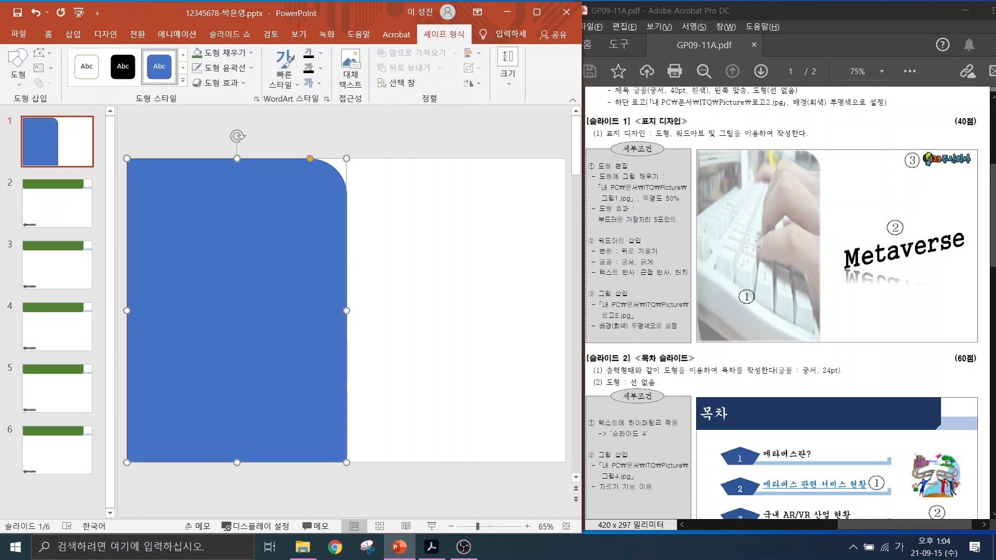
# Fill the rounded rectangle with the picture 그림1.jpg.
pyautogui.moveTo(640, 169); pyautogui.dragTo(682, 120)
pyautogui.moveTo(190, 43); pyautogui.dragTo(259, 63)
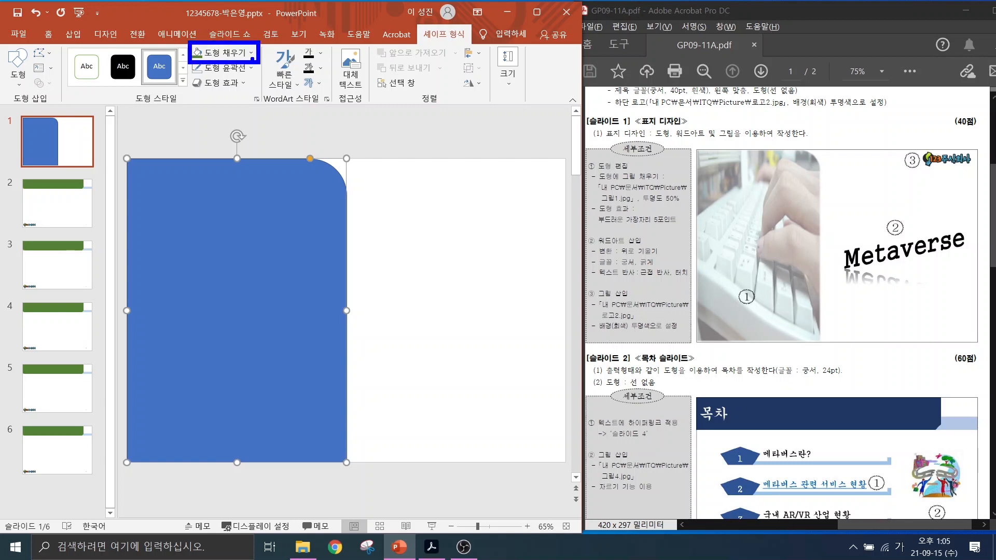
pyautogui.click(251, 52)
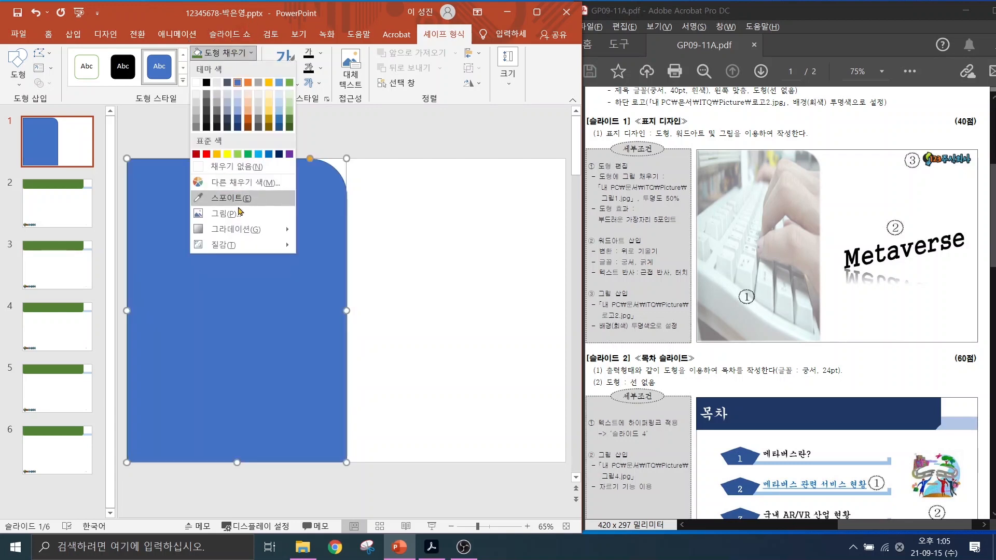
pyautogui.click(236, 213)
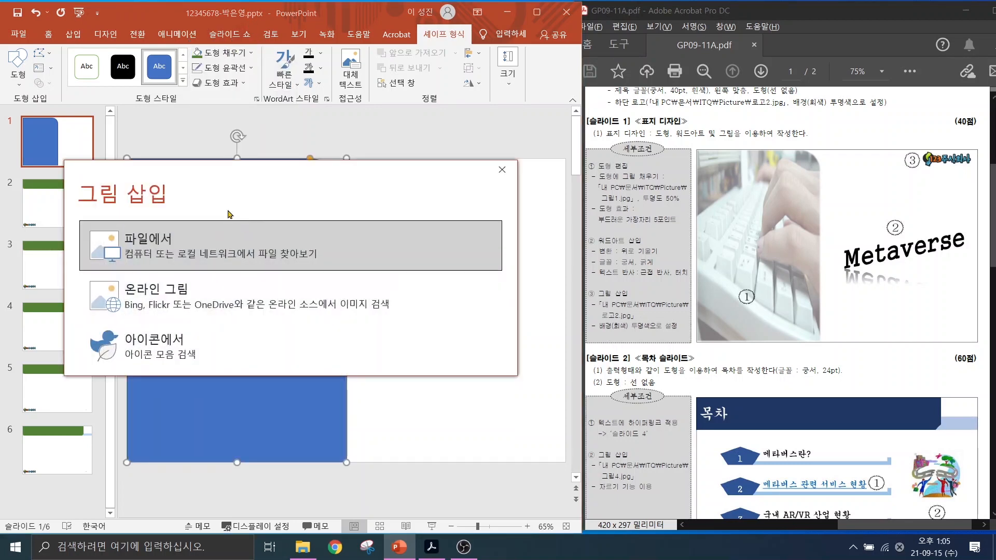
pyautogui.click(166, 255)
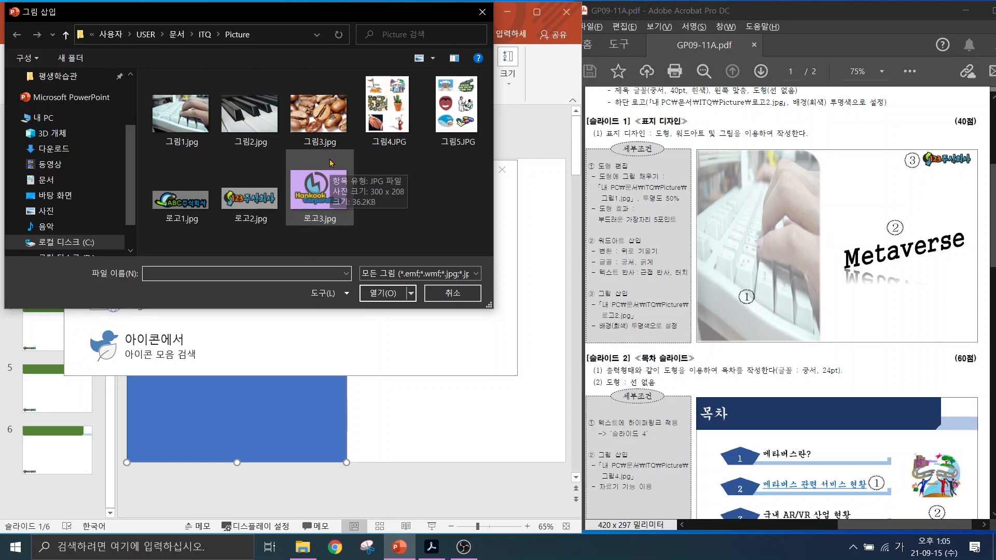
pyautogui.click(175, 116)
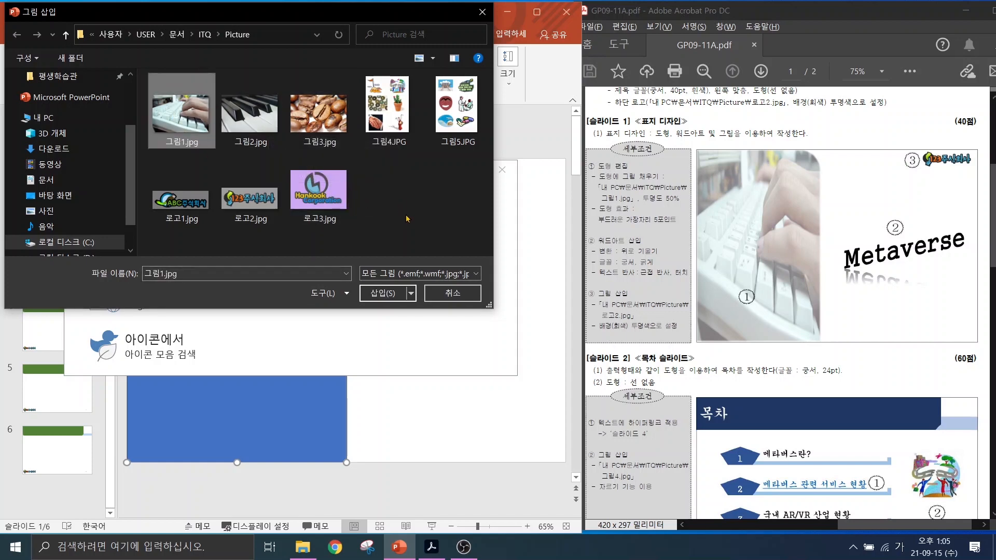
pyautogui.click(382, 294)
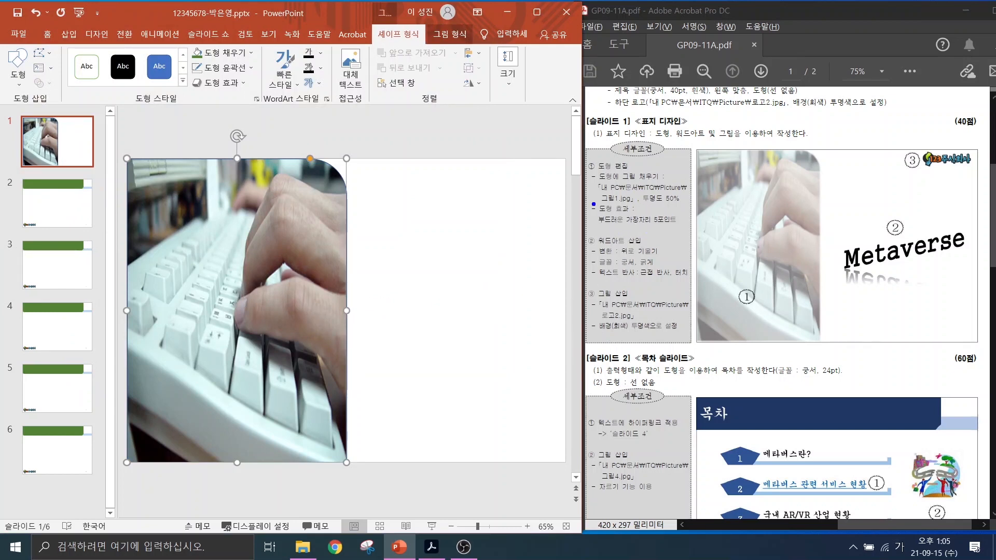
# Highlight the 50% transparency and soft-edges requirements, then select the picture shape.
pyautogui.moveTo(580, 188); pyautogui.dragTo(696, 238)
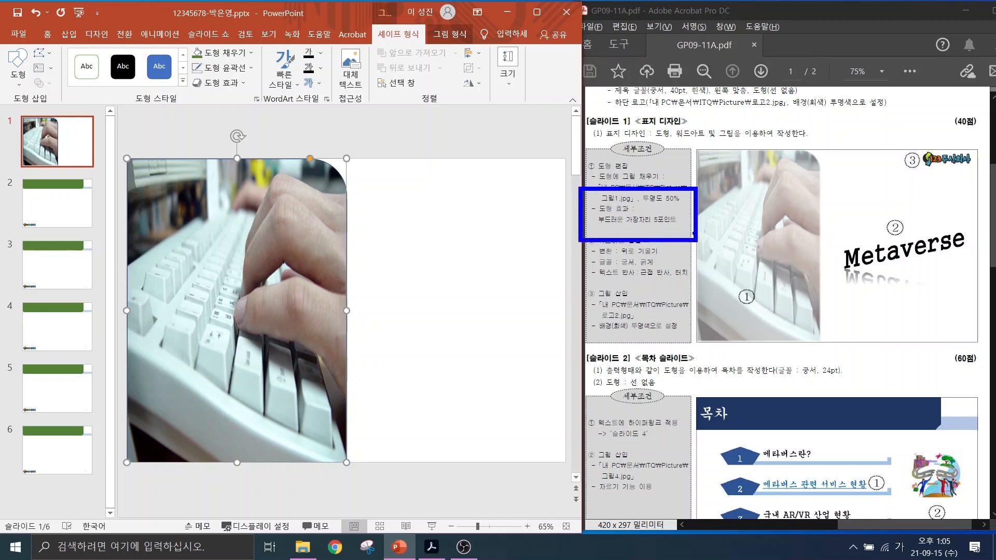
pyautogui.moveTo(677, 199); pyautogui.dragTo(719, 157)
pyautogui.moveTo(646, 224); pyautogui.dragTo(677, 264)
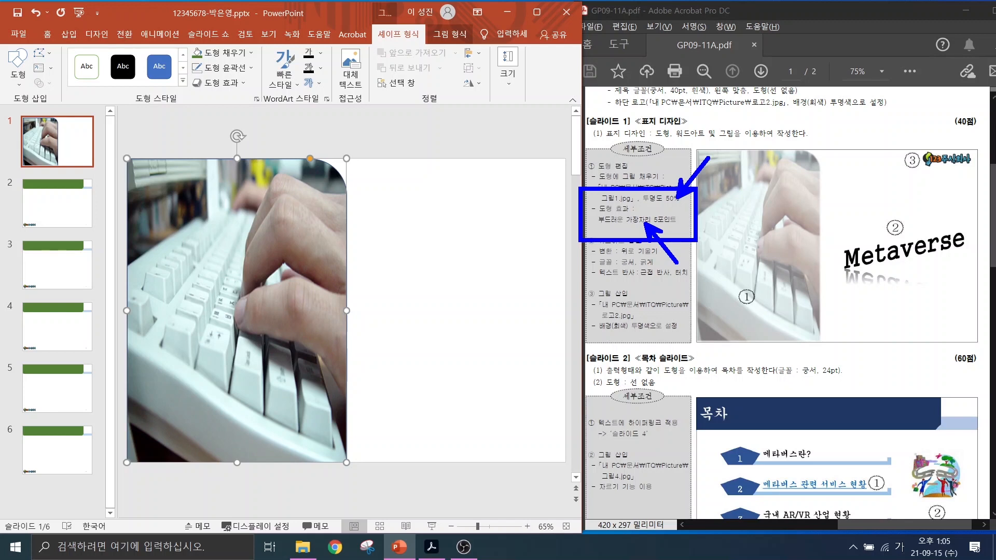
pyautogui.press('Escape')
pyautogui.click(411, 335)
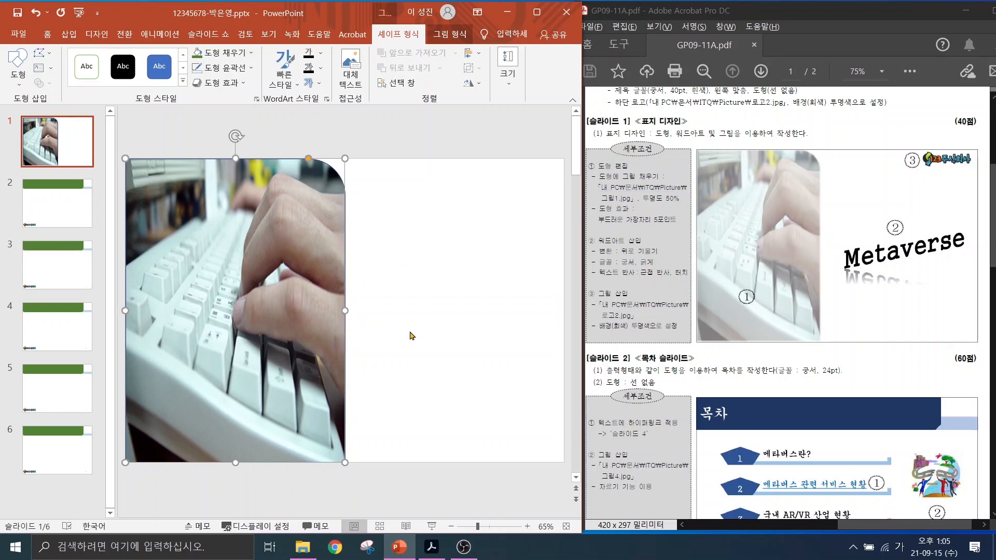
pyautogui.click(275, 299)
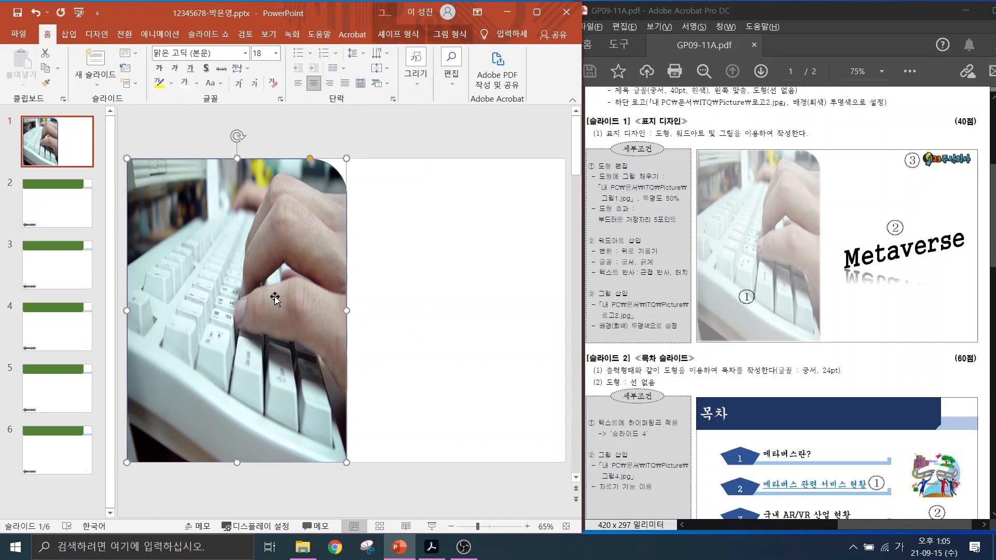
# Apply the third Soft Edges preset to the keyboard picture shape.
pyautogui.moveTo(390, 43); pyautogui.dragTo(359, 97)
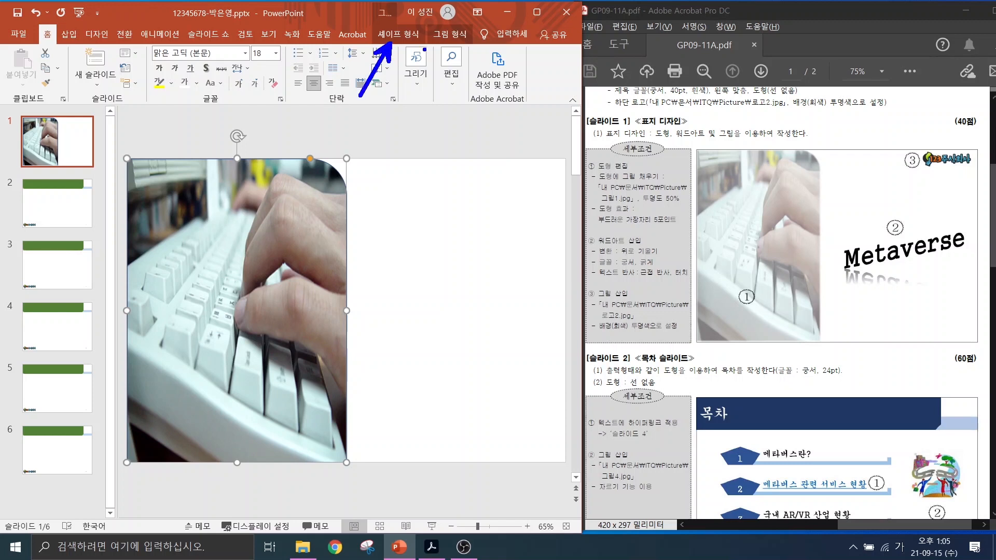
pyautogui.moveTo(437, 44); pyautogui.dragTo(476, 83)
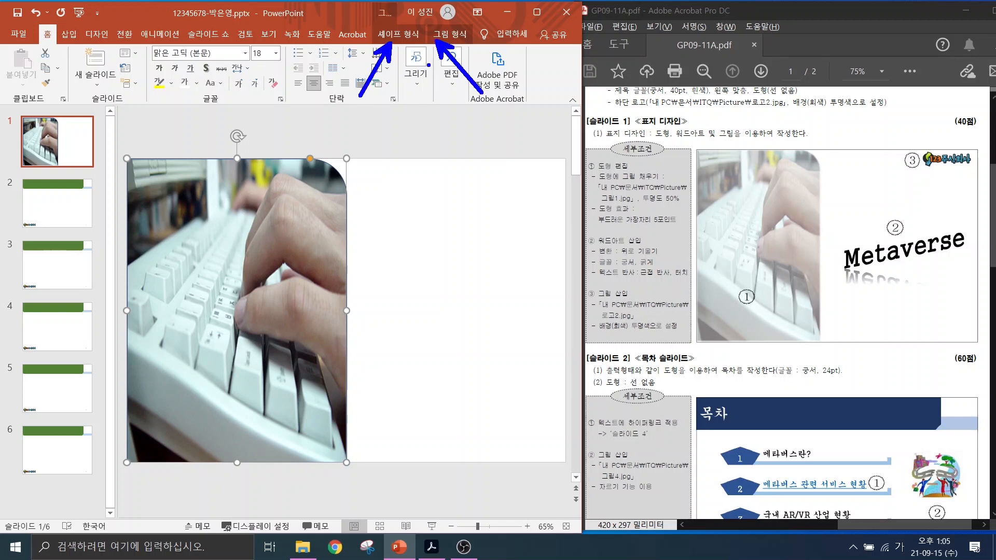
pyautogui.press('Escape')
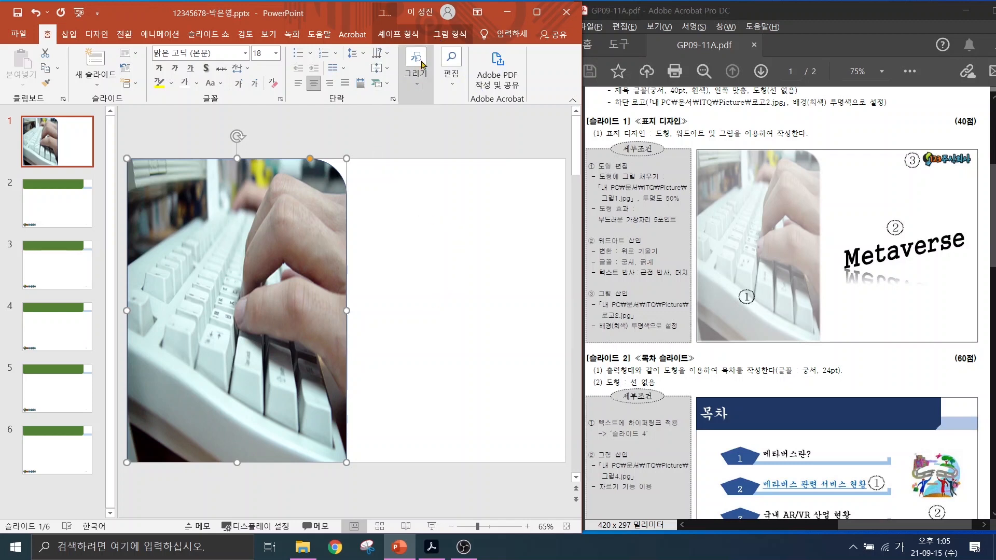
pyautogui.click(399, 34)
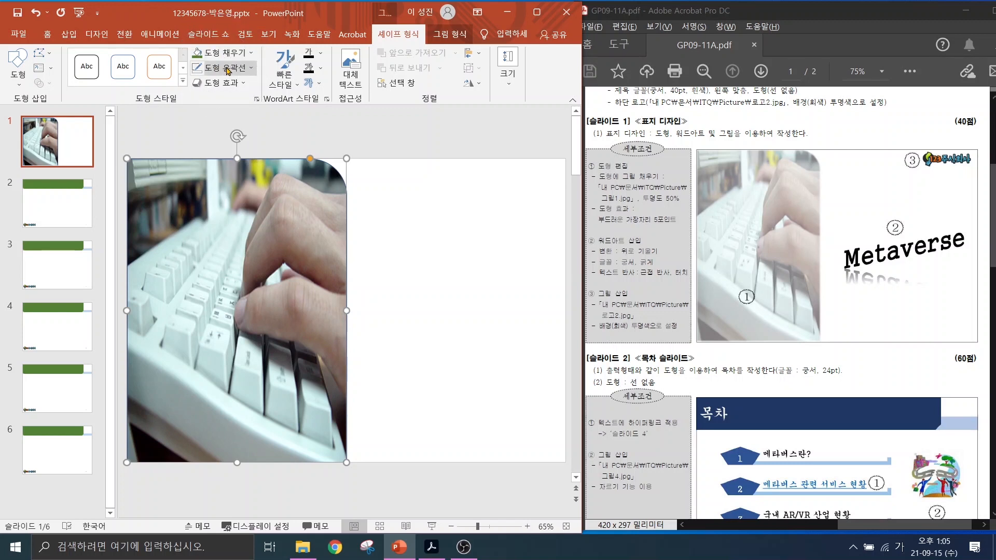
pyautogui.click(230, 84)
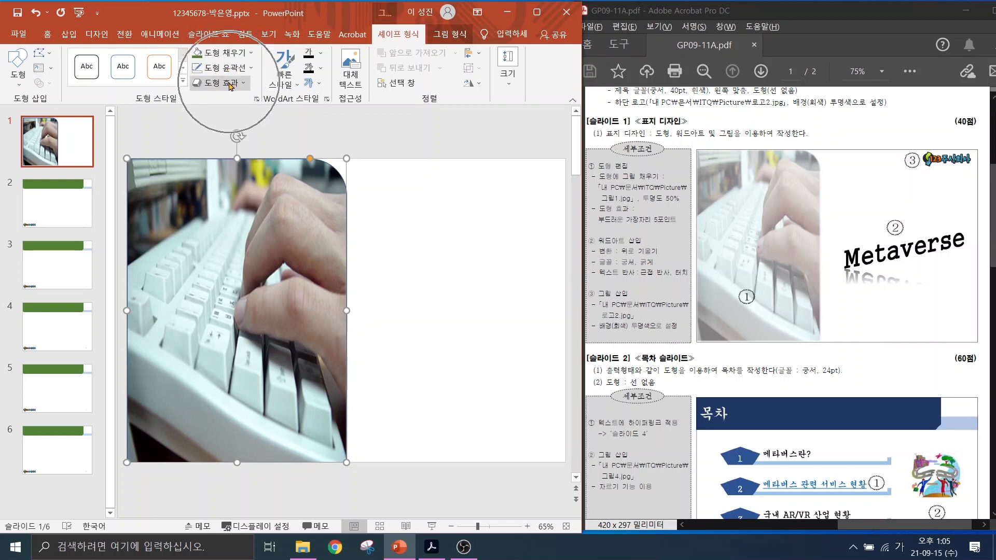
pyautogui.moveTo(239, 225)
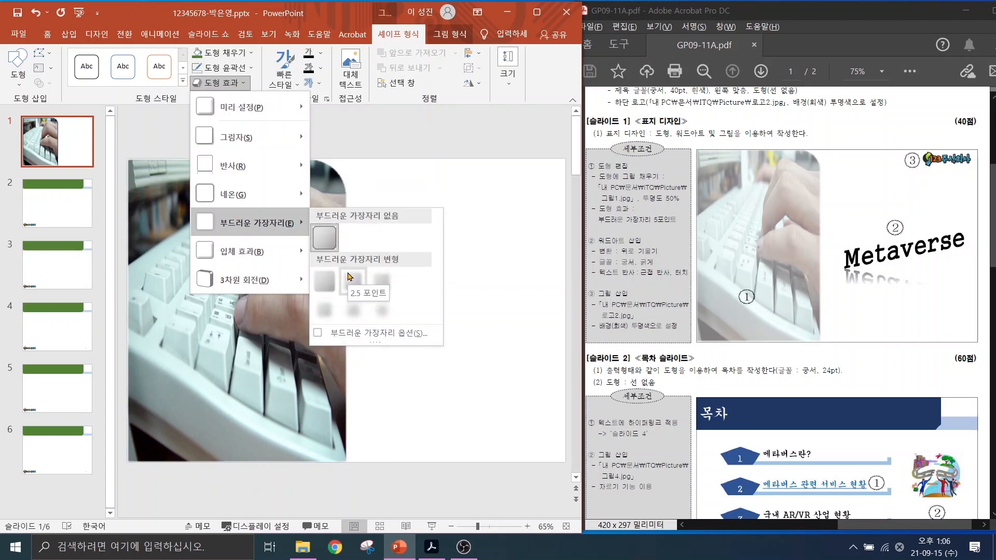
pyautogui.click(378, 280)
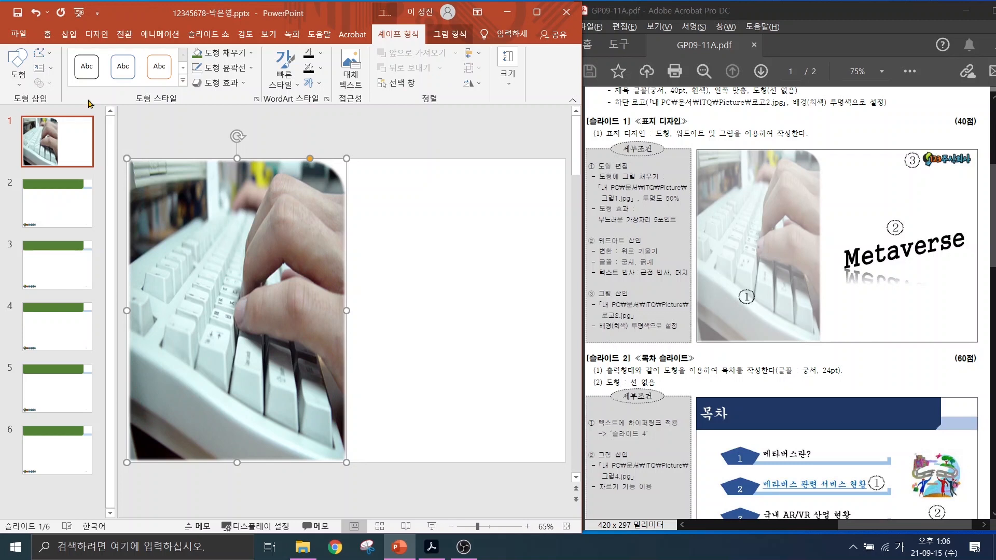
# Set the keyboard picture's fill transparency to 50% in Format Picture.
pyautogui.rightClick(238, 239)
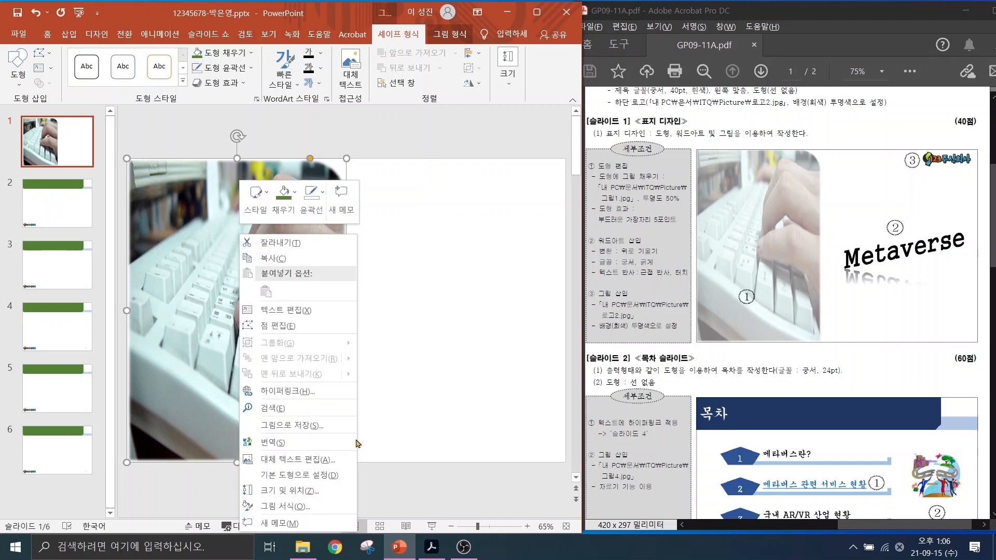
pyautogui.click(286, 507)
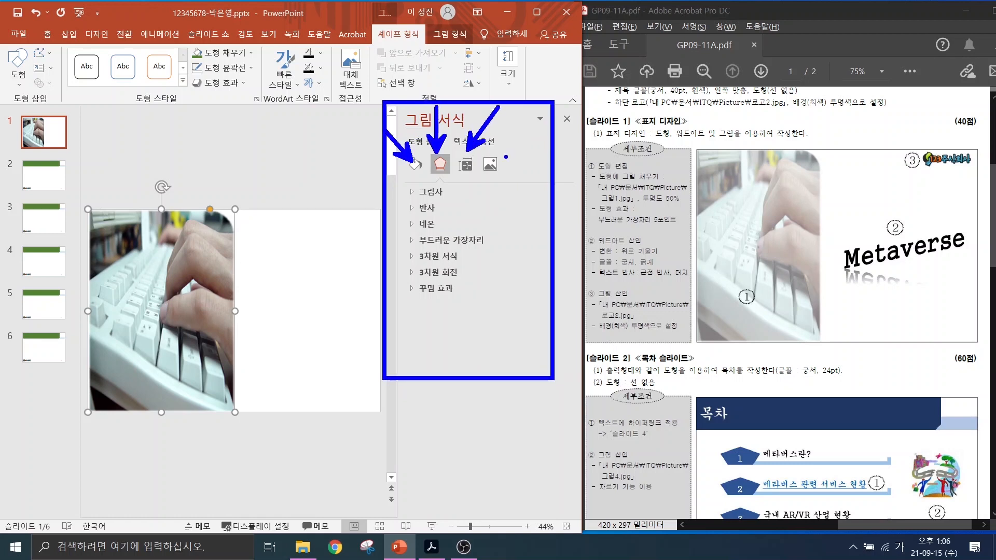
pyautogui.click(414, 167)
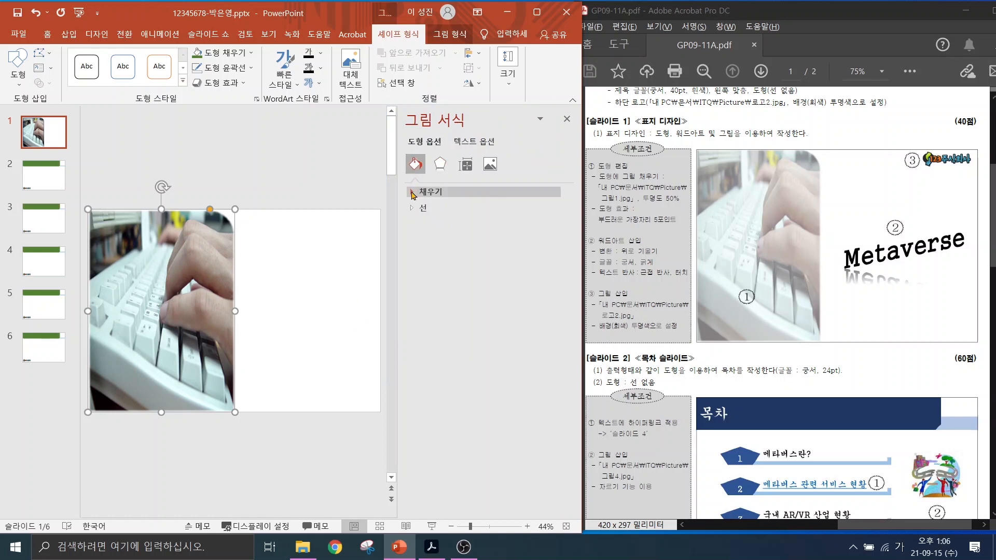
pyautogui.click(412, 192)
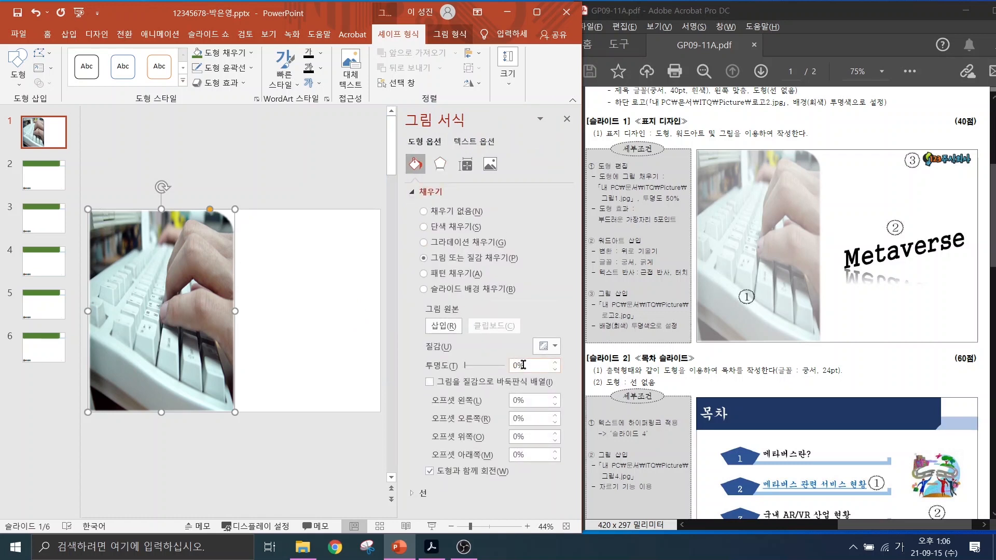
pyautogui.moveTo(523, 365); pyautogui.dragTo(497, 377)
pyautogui.write('50')
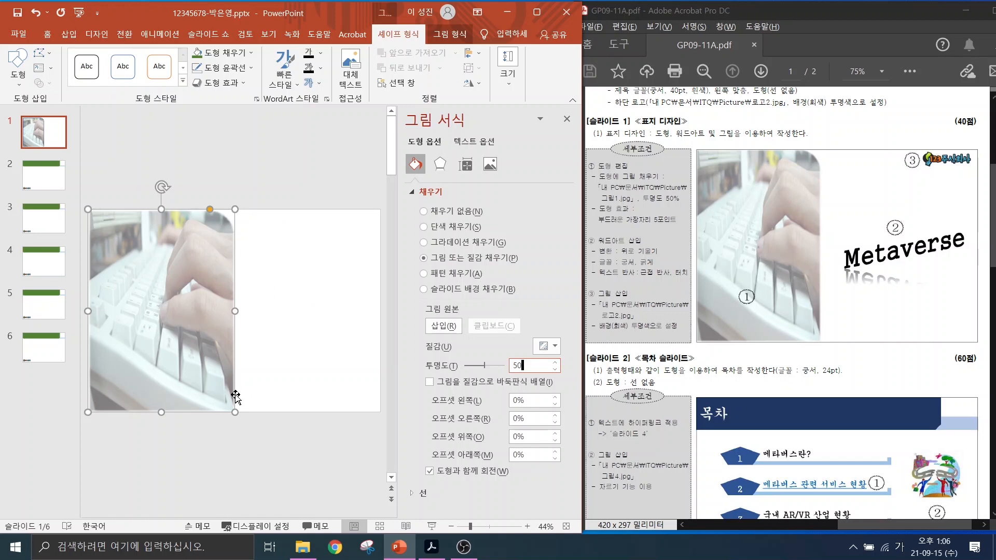
pyautogui.click(567, 121)
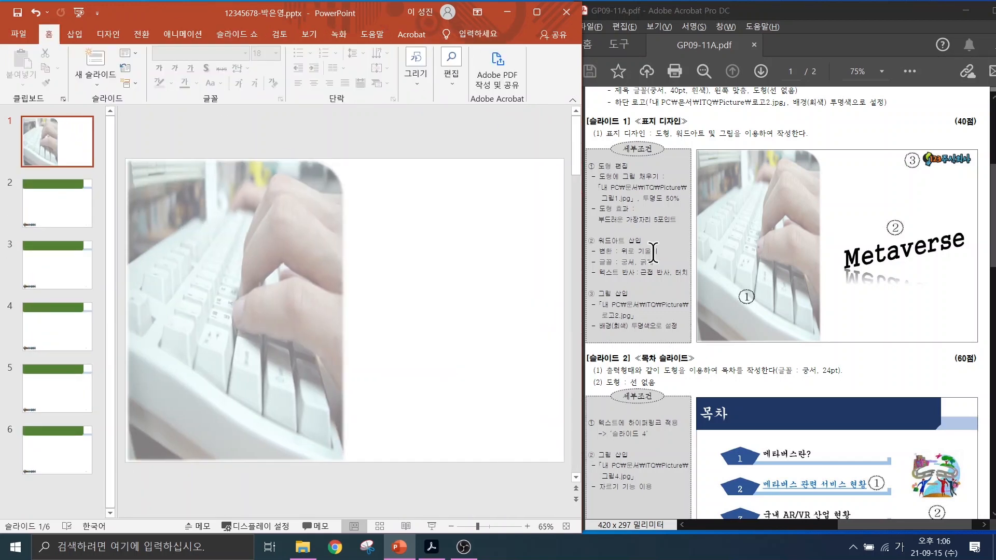
# Insert a first-style WordArt reading 'Metaverse'.
pyautogui.click(81, 36)
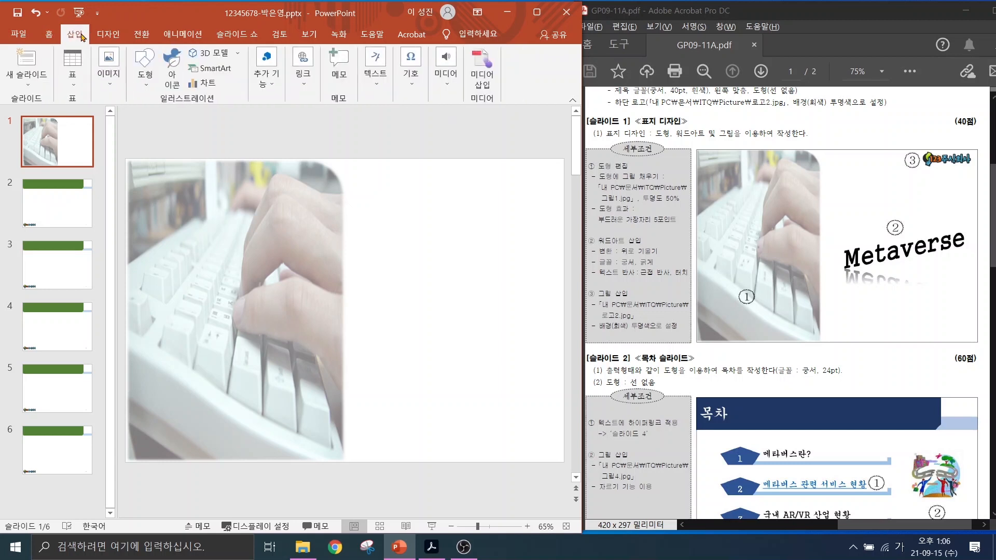
pyautogui.click(381, 82)
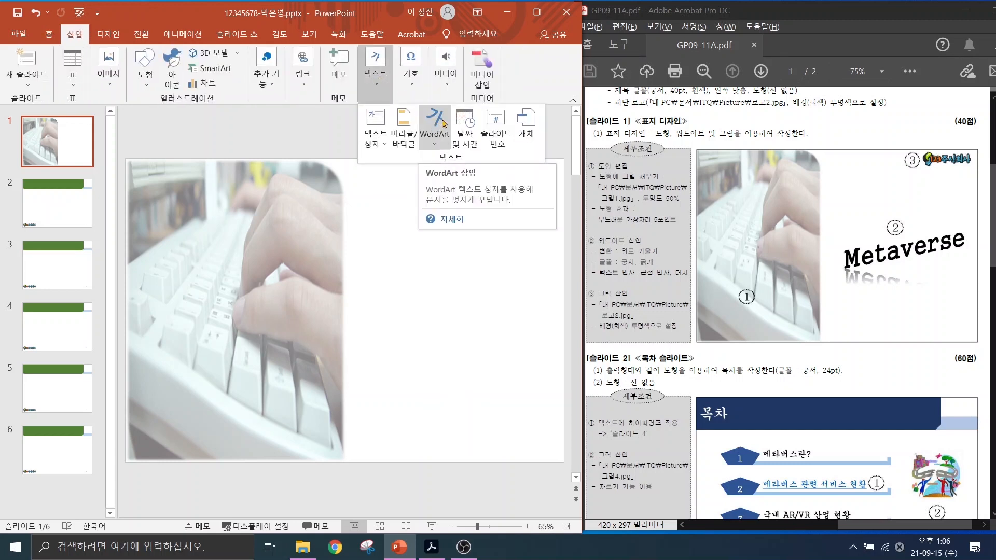
pyautogui.click(431, 130)
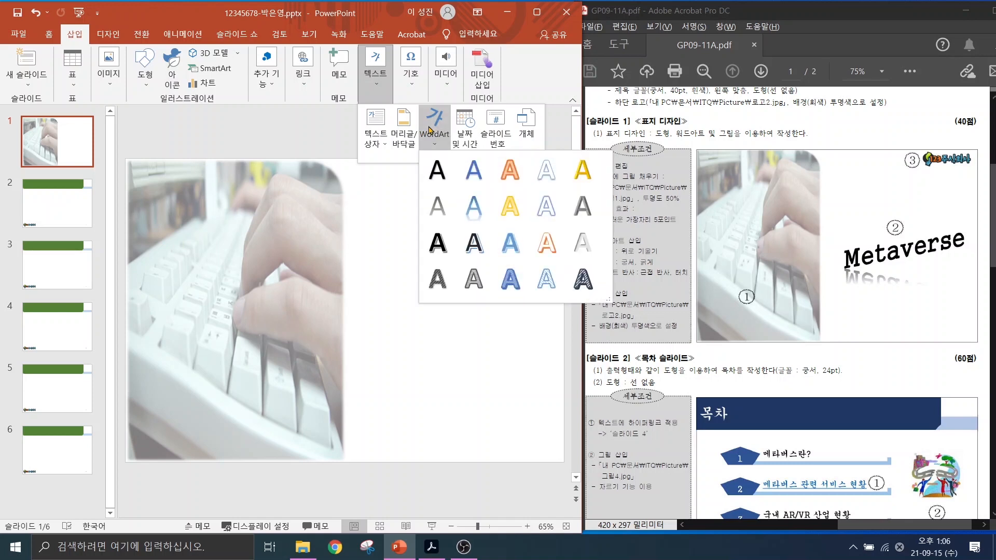
pyautogui.click(439, 171)
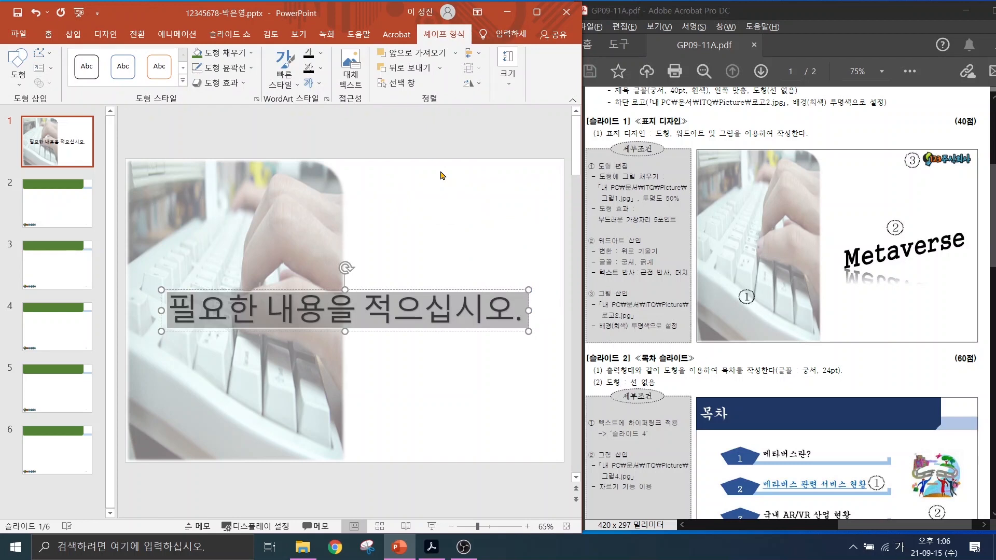
pyautogui.write('Metaverse')
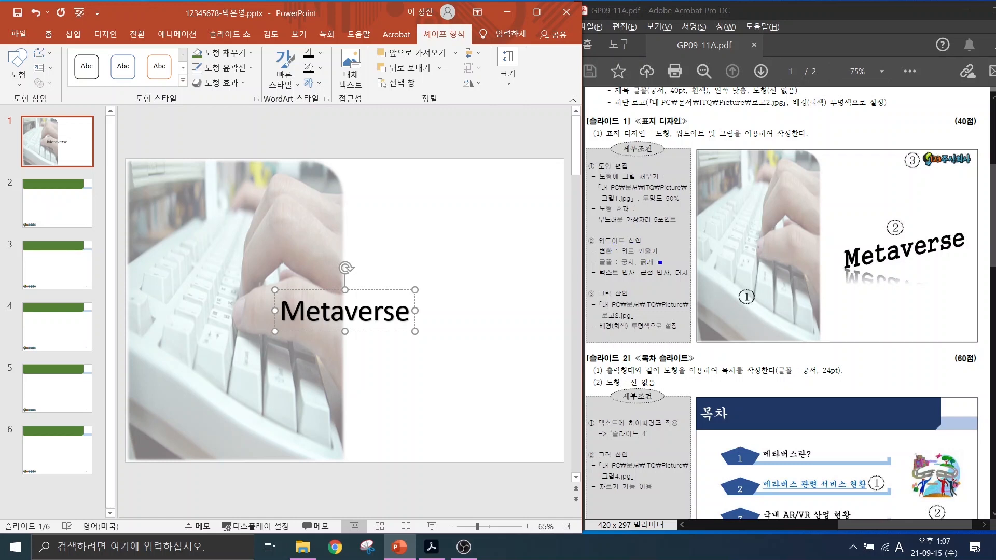
# Mark the WordArt and reflection requirements, then select the Metaverse text.
pyautogui.moveTo(691, 227); pyautogui.dragTo(661, 262)
pyautogui.moveTo(673, 208); pyautogui.dragTo(648, 244)
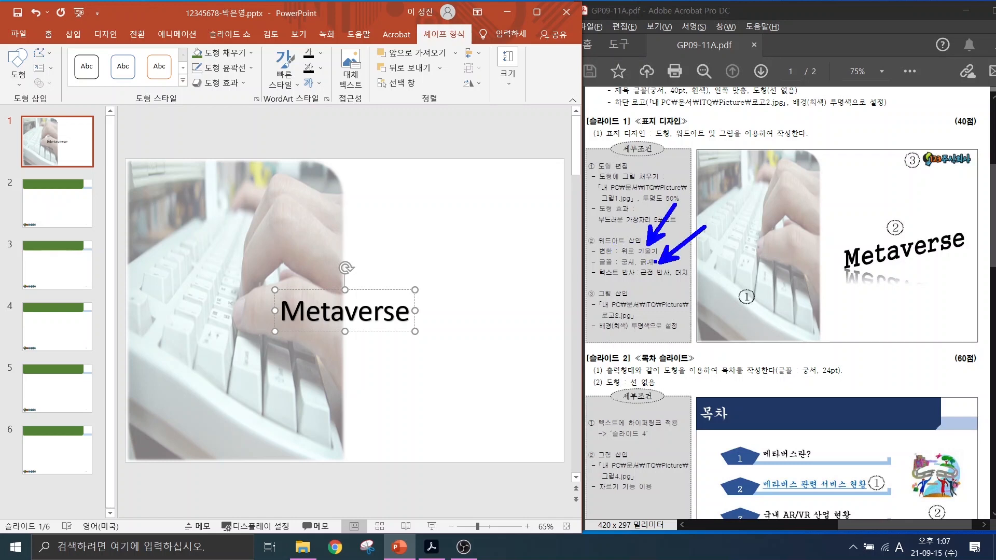
pyautogui.moveTo(643, 284); pyautogui.dragTo(704, 329)
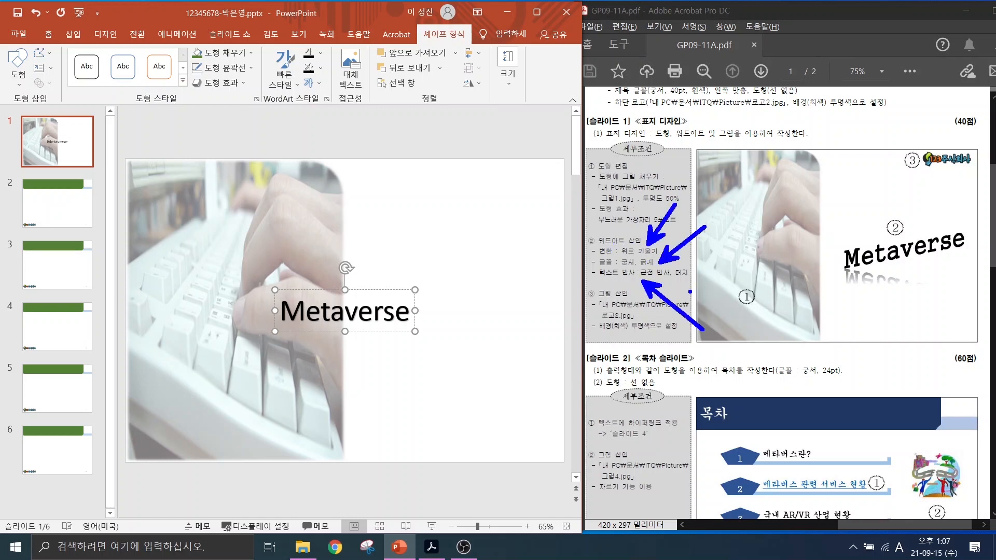
pyautogui.press('Escape')
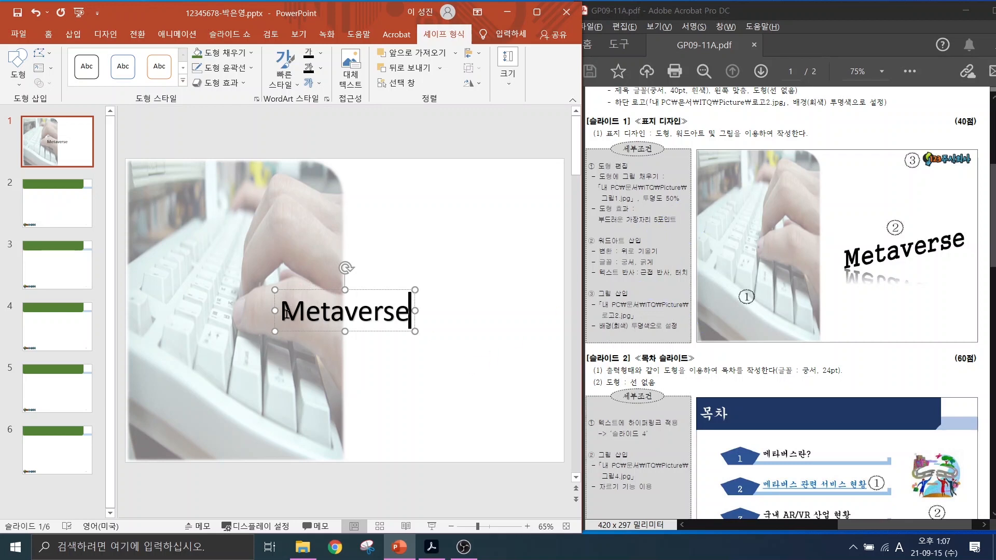
pyautogui.moveTo(287, 314); pyautogui.dragTo(415, 325)
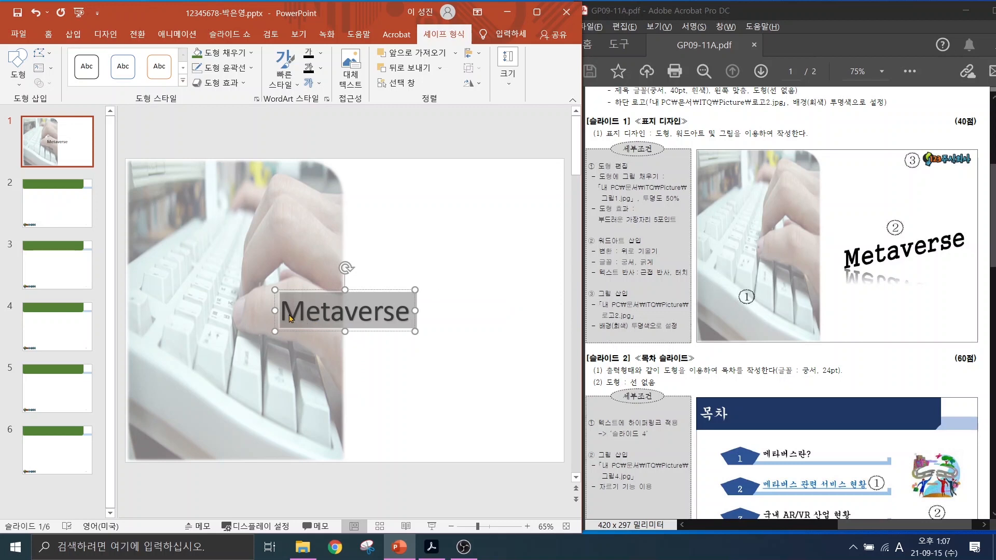
pyautogui.click(48, 34)
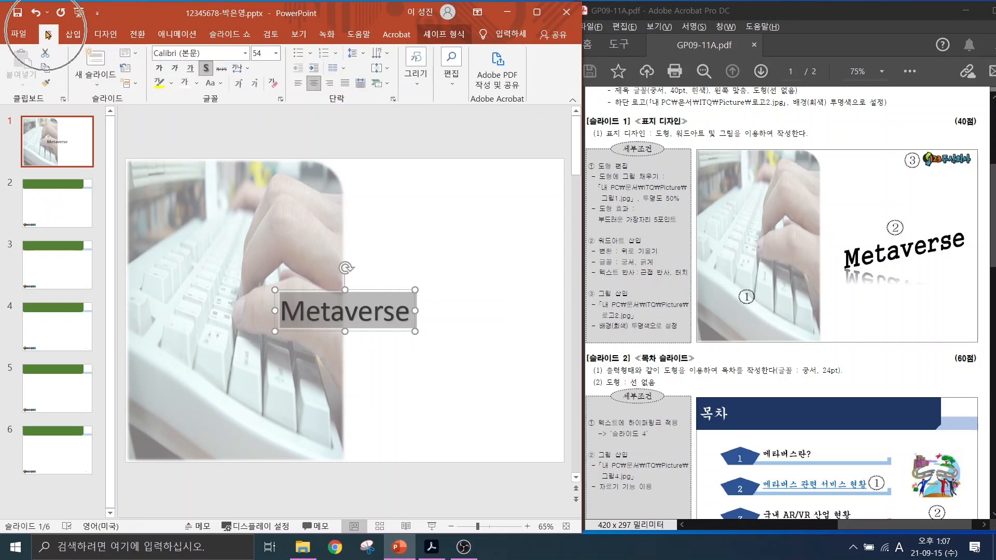
pyautogui.click(210, 57)
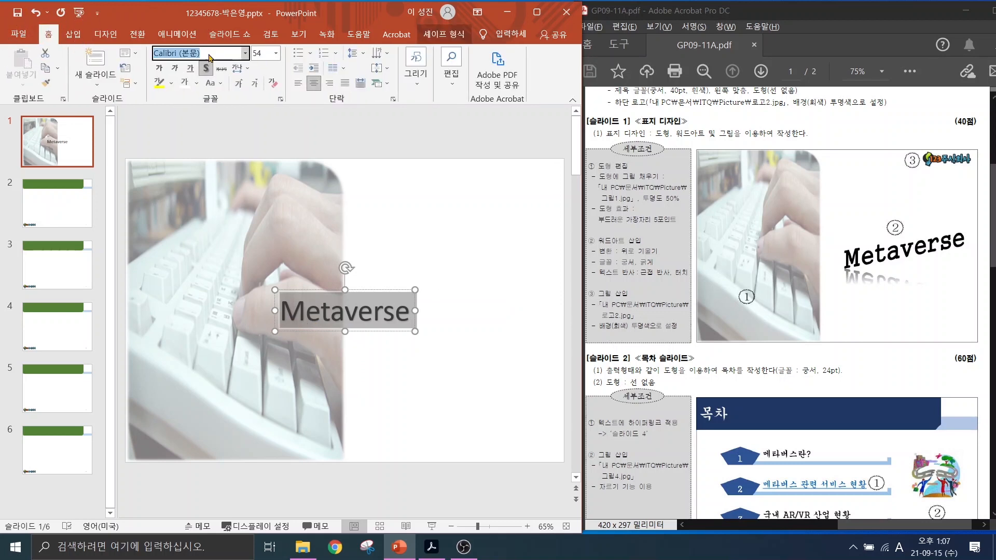
pyautogui.press('Hangul')
pyautogui.write('ㄱ')
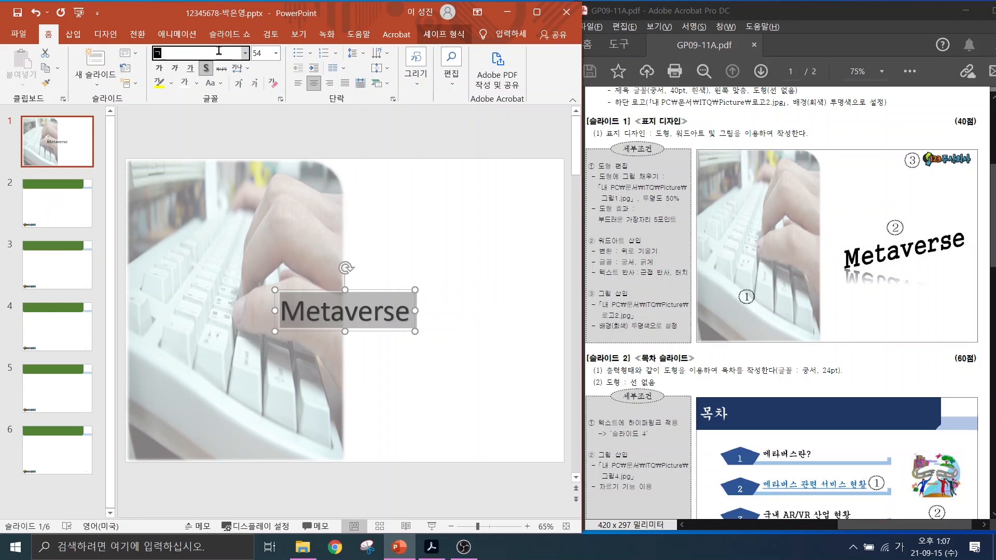
pyautogui.write('ㅜㅇㅅㅓ')
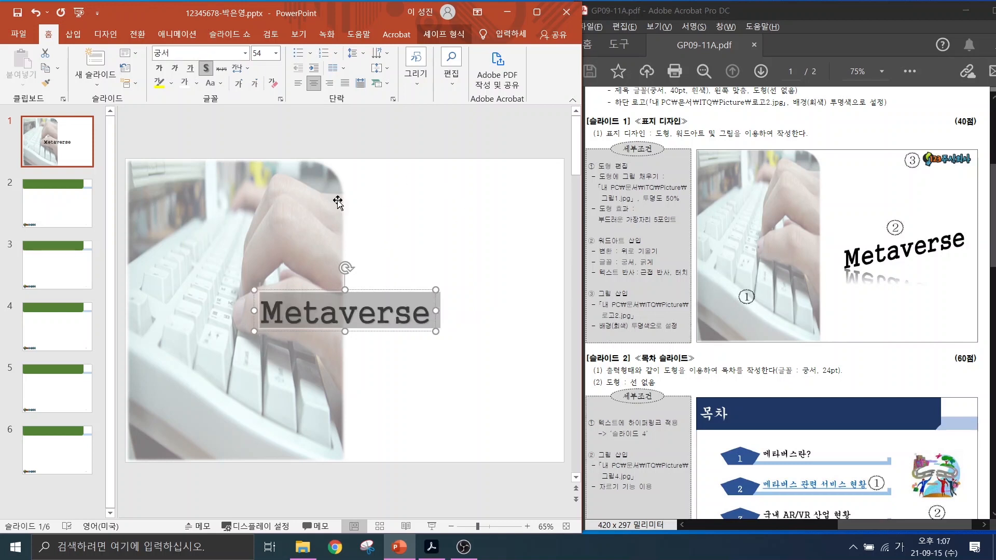
pyautogui.click(159, 72)
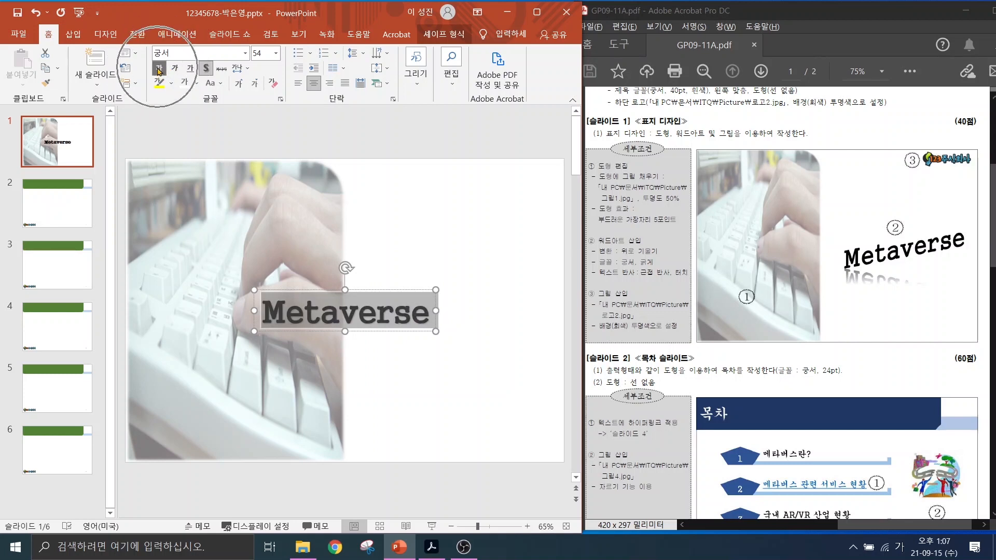
pyautogui.click(208, 72)
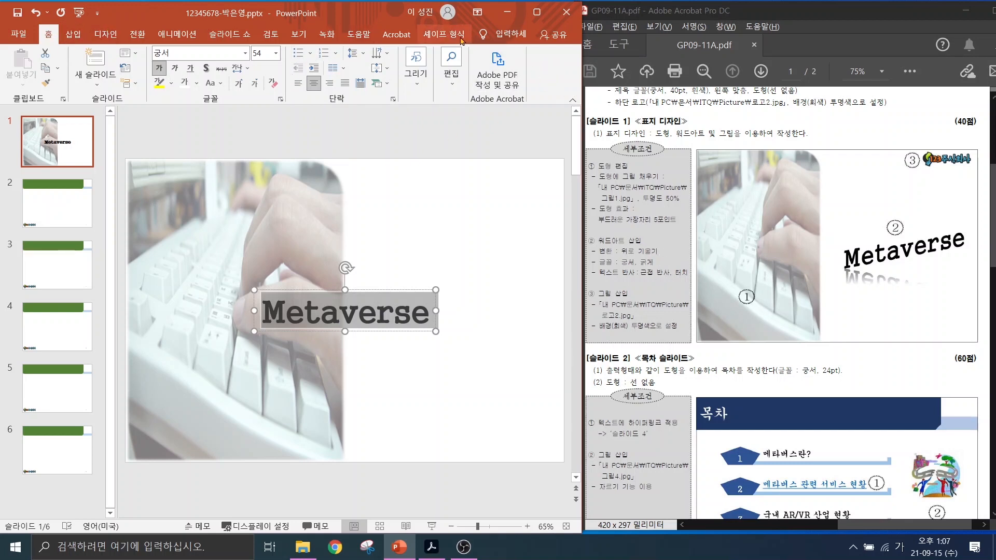
pyautogui.click(444, 32)
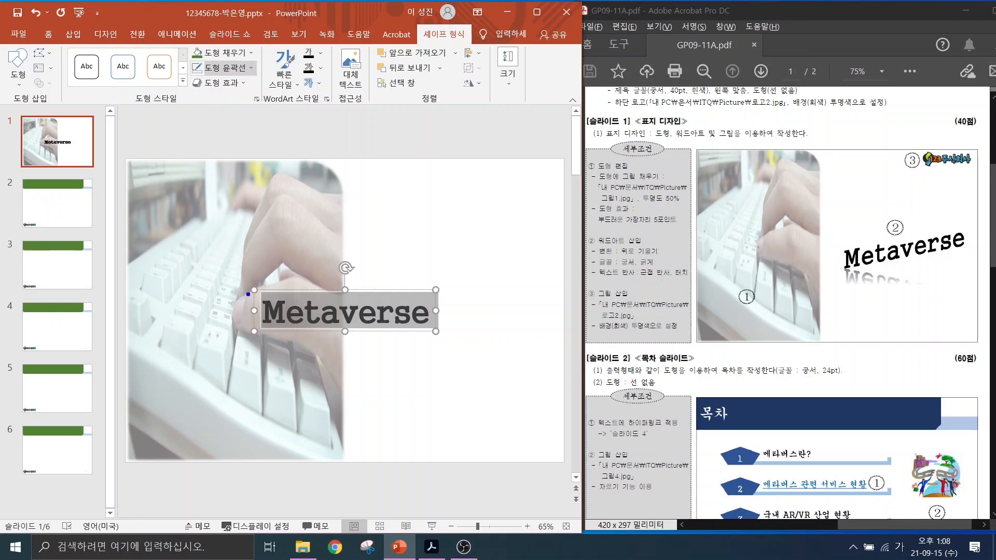
pyautogui.moveTo(248, 294)
pyautogui.mouseDown()
pyautogui.moveTo(422, 344)
pyautogui.moveTo(446, 337)
pyautogui.mouseUp()
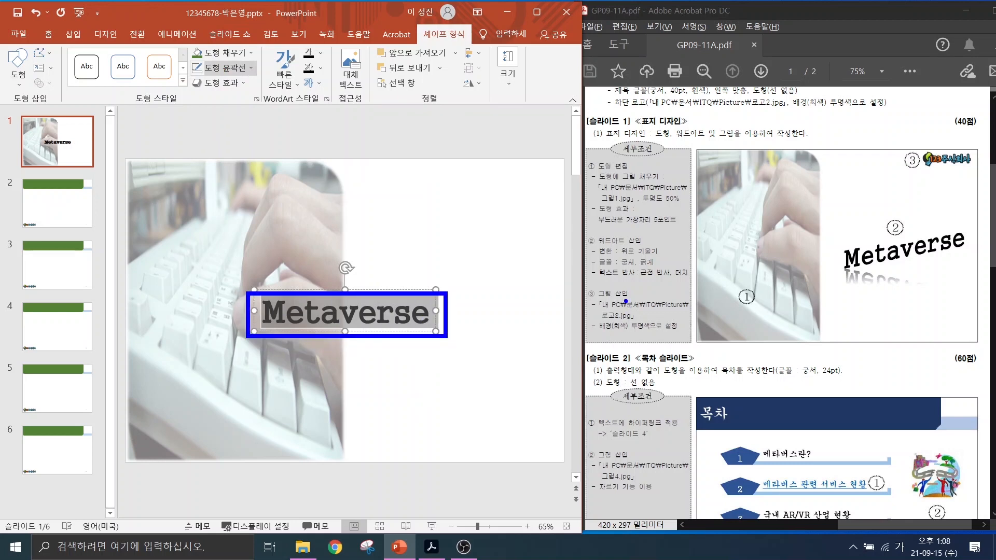
pyautogui.moveTo(599, 280); pyautogui.dragTo(688, 280)
pyautogui.moveTo(265, 59)
pyautogui.mouseDown()
pyautogui.moveTo(273, 44)
pyautogui.moveTo(262, 106)
pyautogui.moveTo(262, 46)
pyautogui.mouseUp()
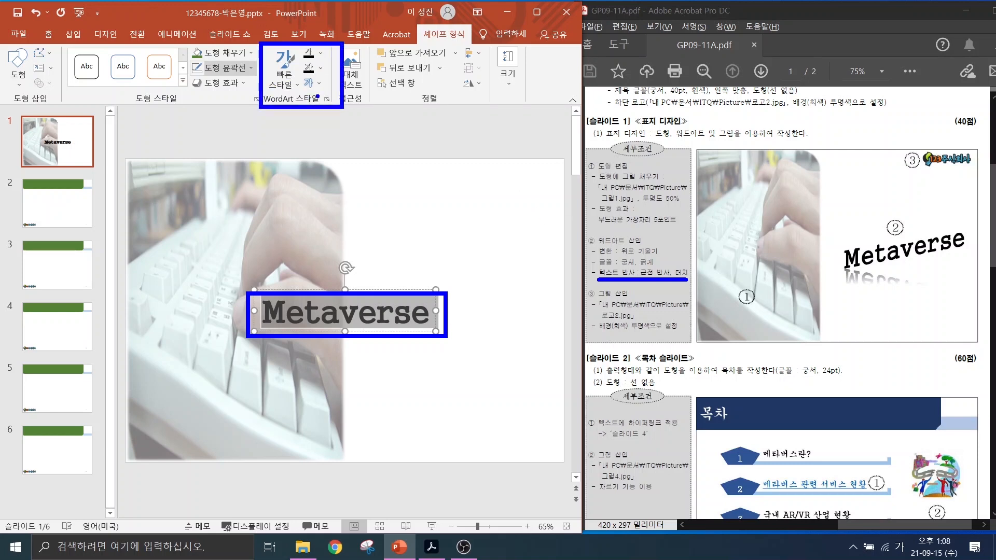
pyautogui.press('Escape')
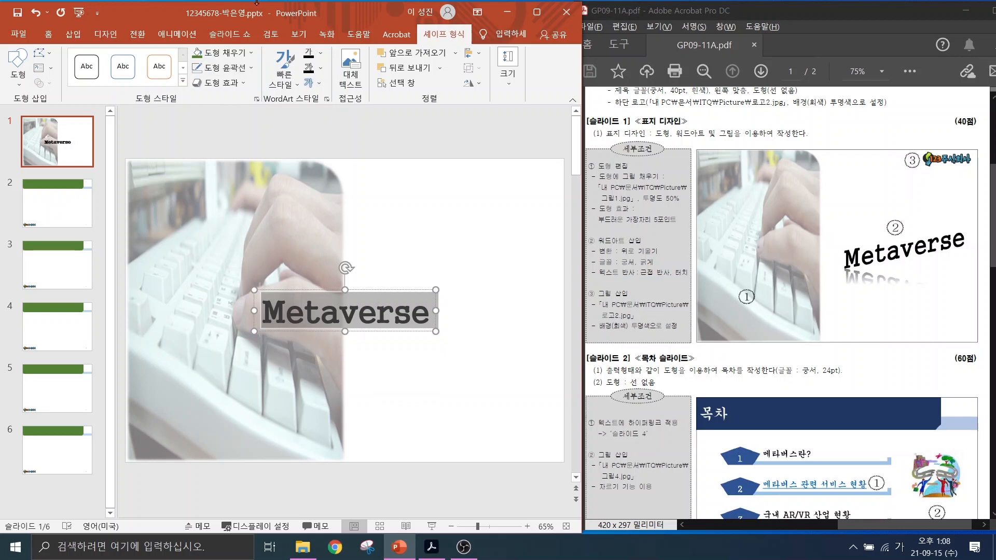
# Apply the Slant Up transform to the Metaverse WordArt.
pyautogui.click(314, 86)
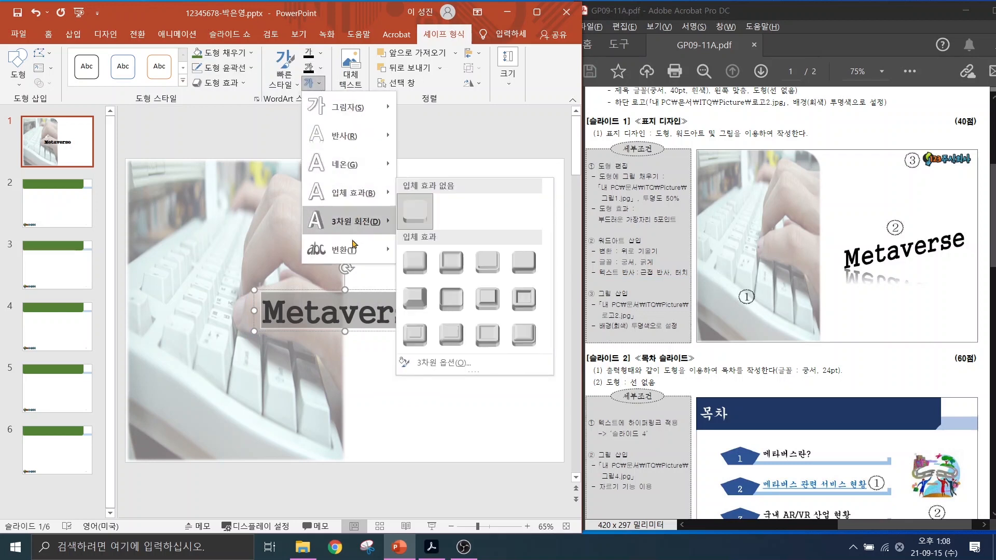
pyautogui.moveTo(352, 252)
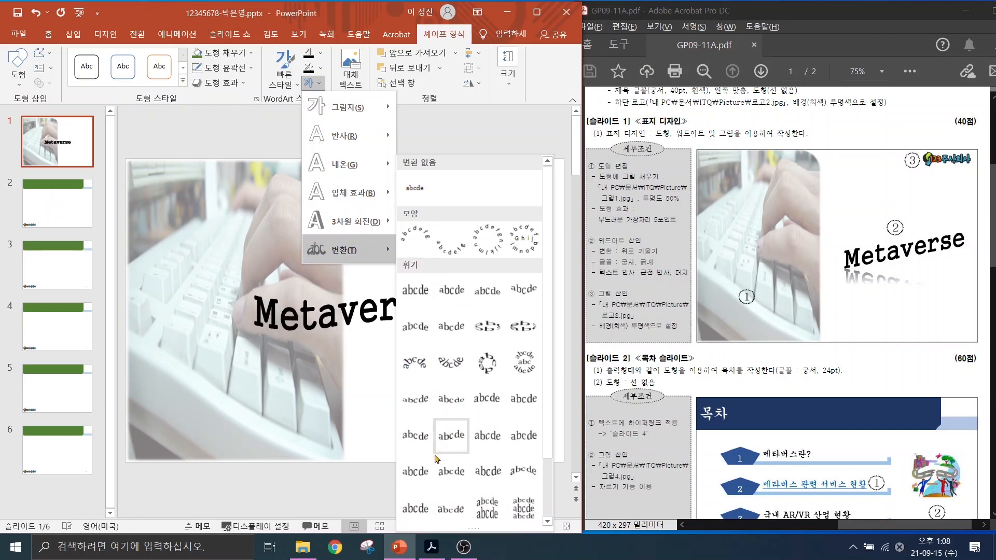
pyautogui.scroll(-1, 420, 514)
pyautogui.click(420, 514)
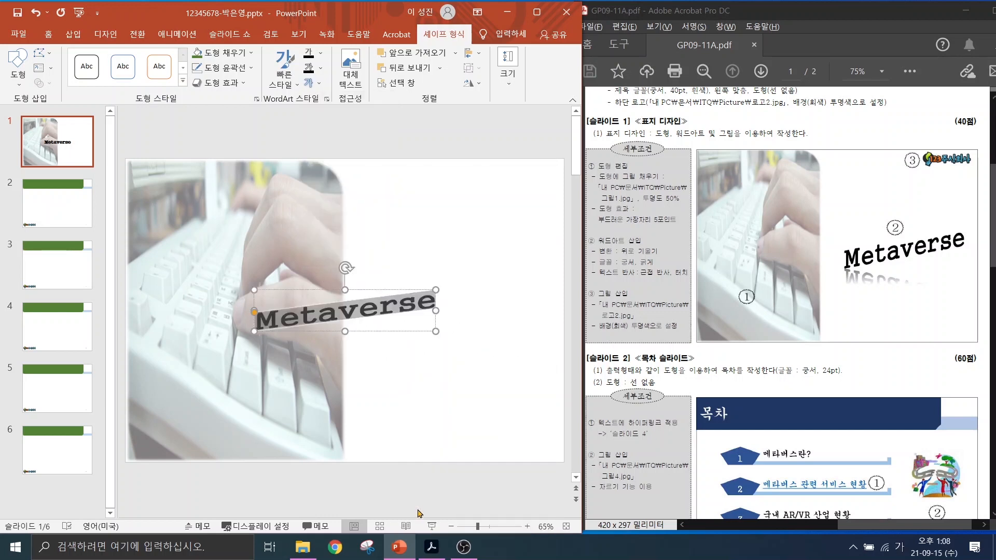
# Add a Tight Reflection: Touching and enlarge the WordArt across the slide's right side.
pyautogui.click(320, 84)
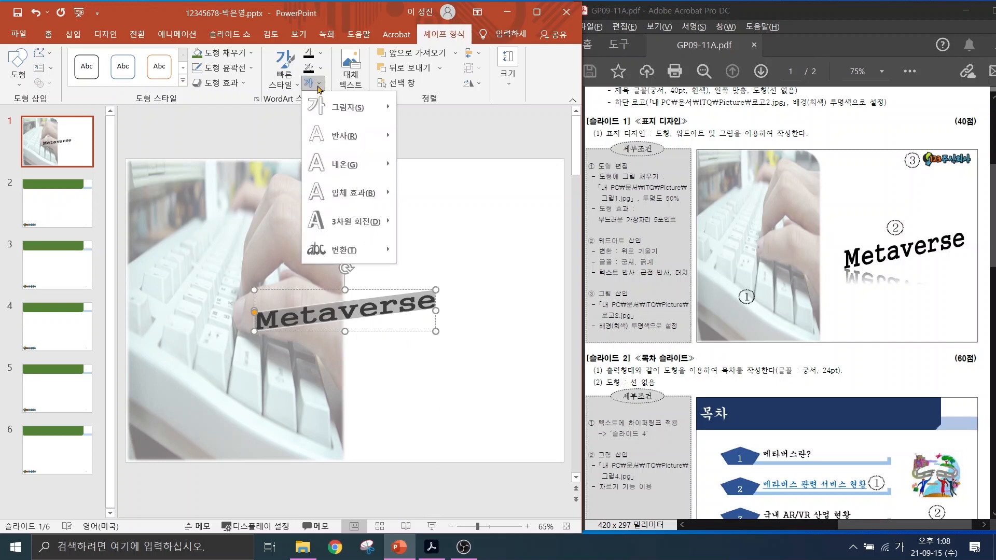
pyautogui.moveTo(345, 136)
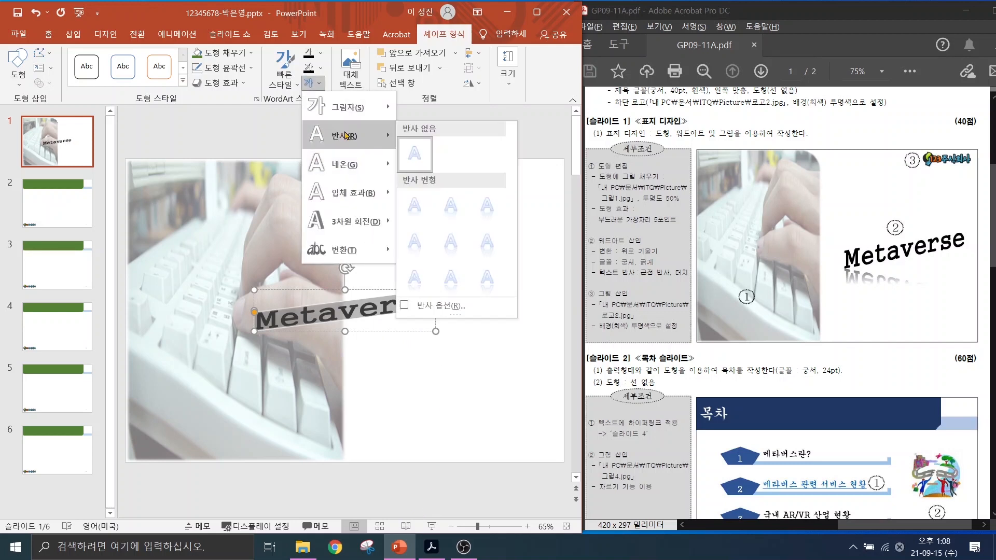
pyautogui.click(415, 209)
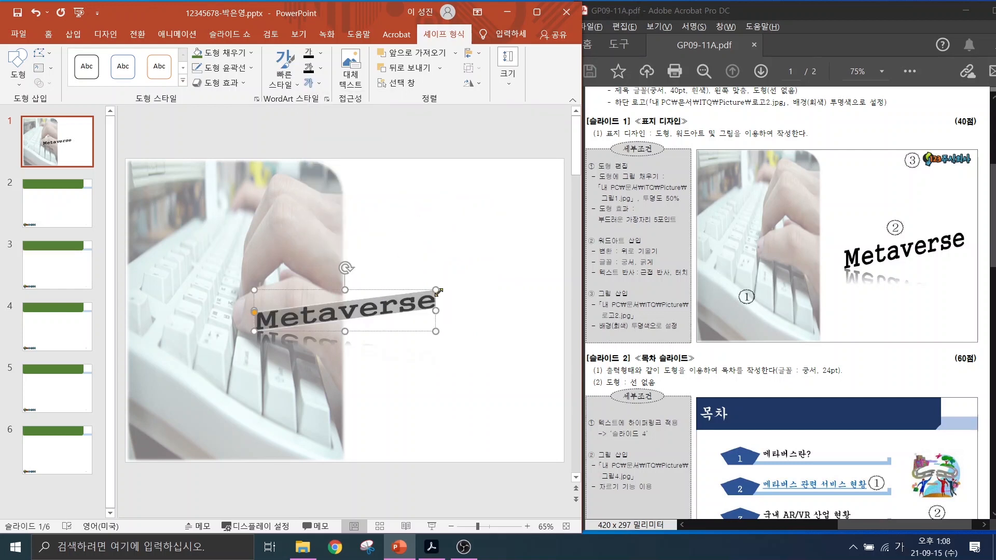
pyautogui.moveTo(437, 292); pyautogui.dragTo(530, 242)
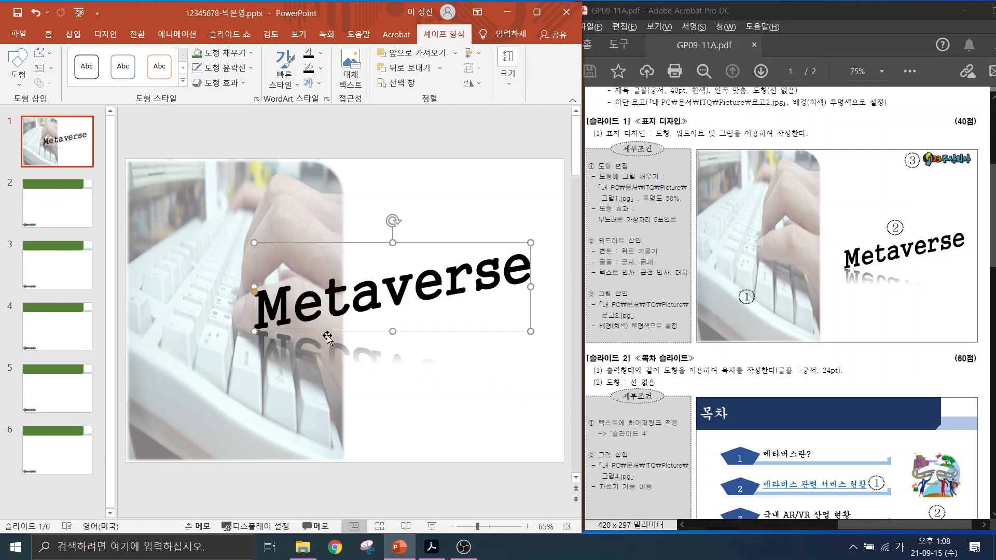
pyautogui.moveTo(254, 332); pyautogui.dragTo(350, 338)
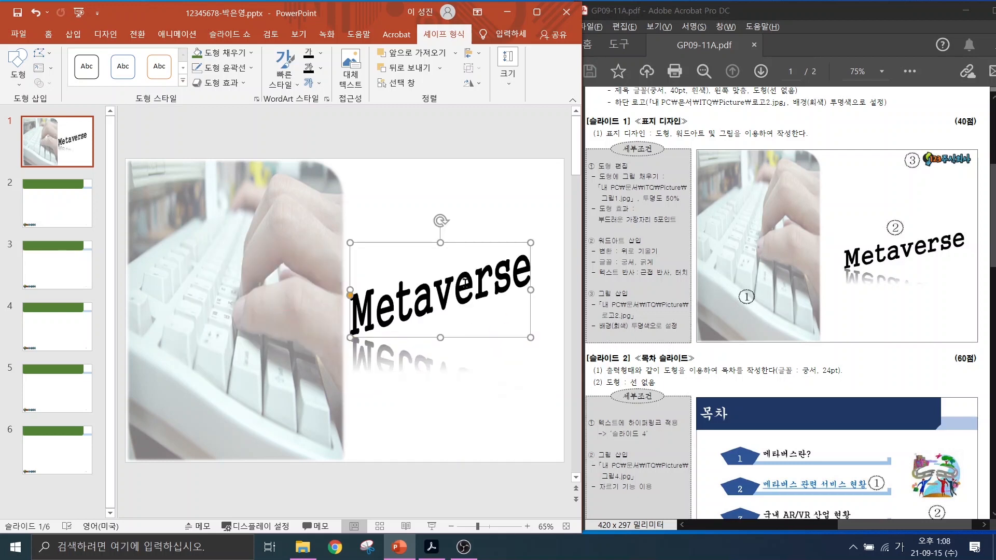
pyautogui.moveTo(441, 243); pyautogui.dragTo(441, 253)
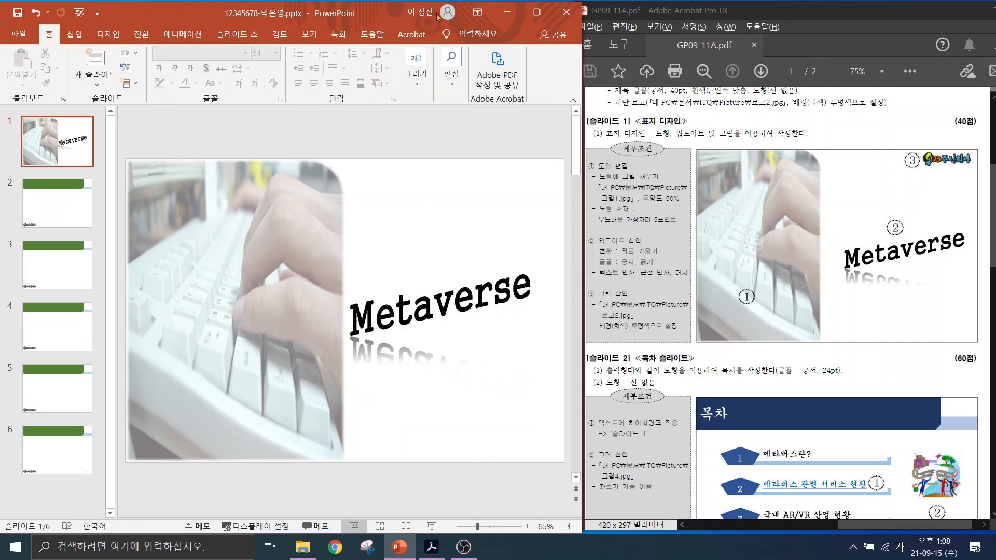
# Insert 로고2.jpg at the top right, resized to 2.43 × 6.58 cm.
pyautogui.click(75, 34)
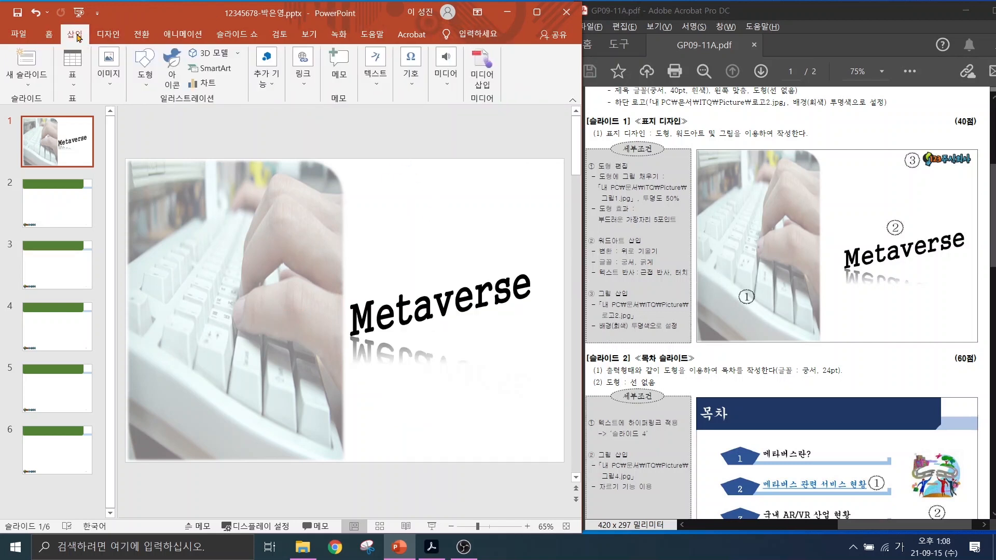
pyautogui.click(108, 72)
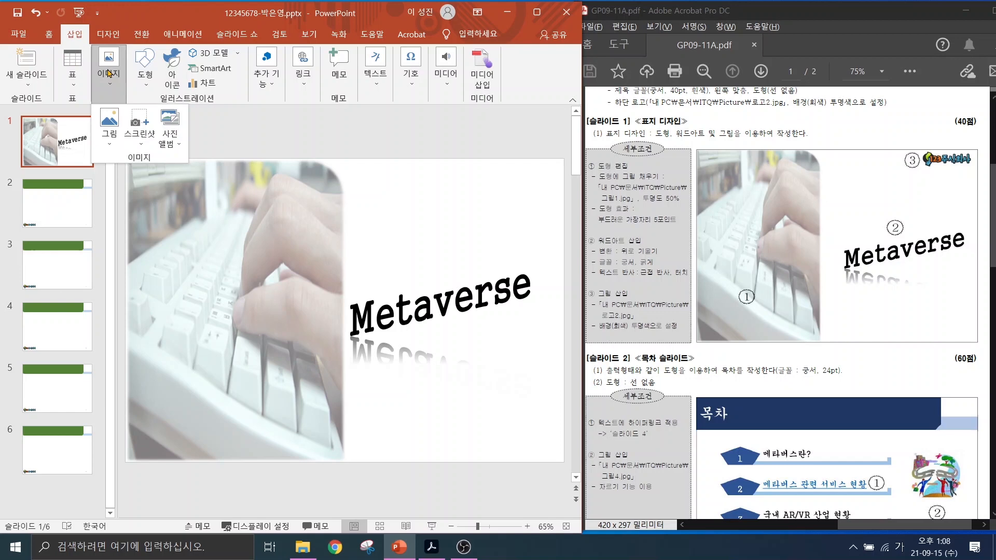
pyautogui.click(109, 122)
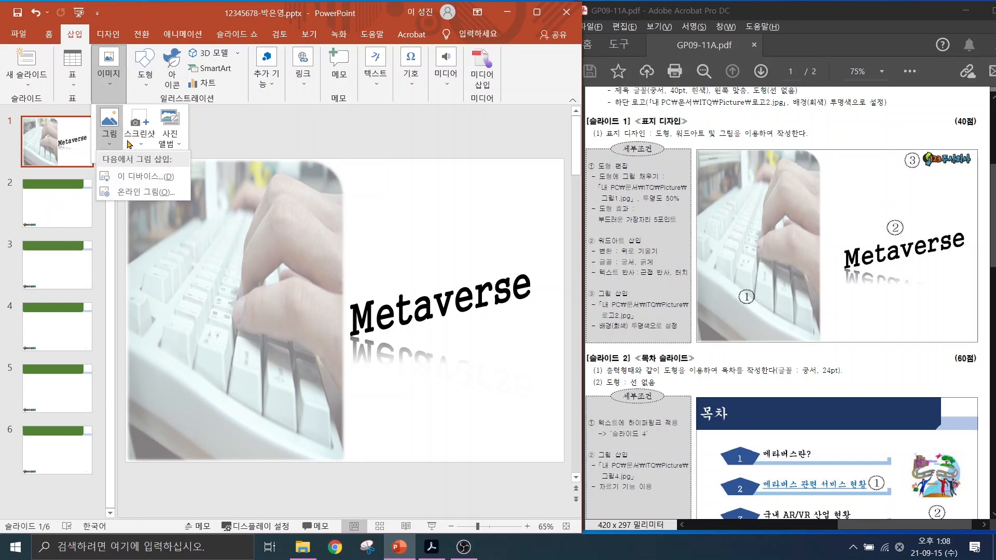
pyautogui.click(130, 177)
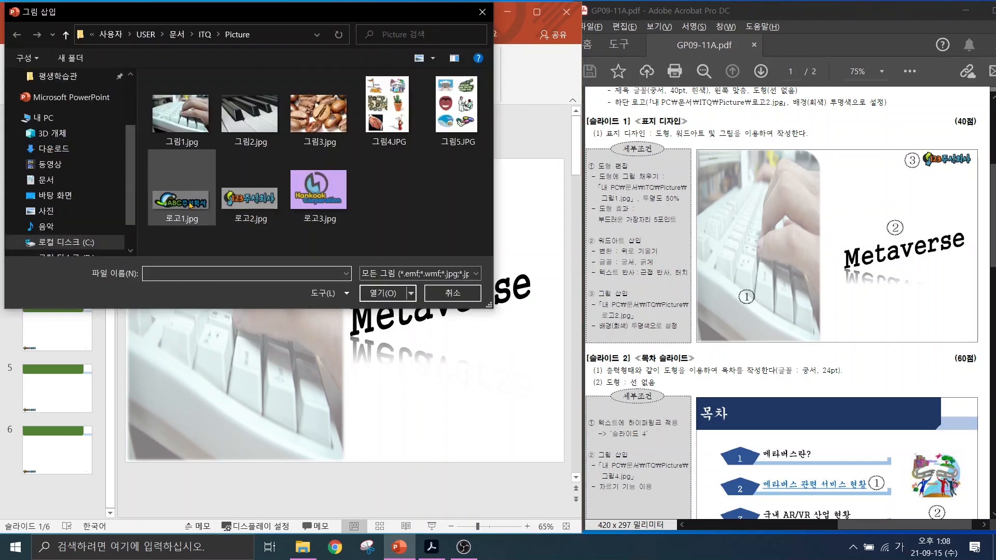
pyautogui.click(251, 199)
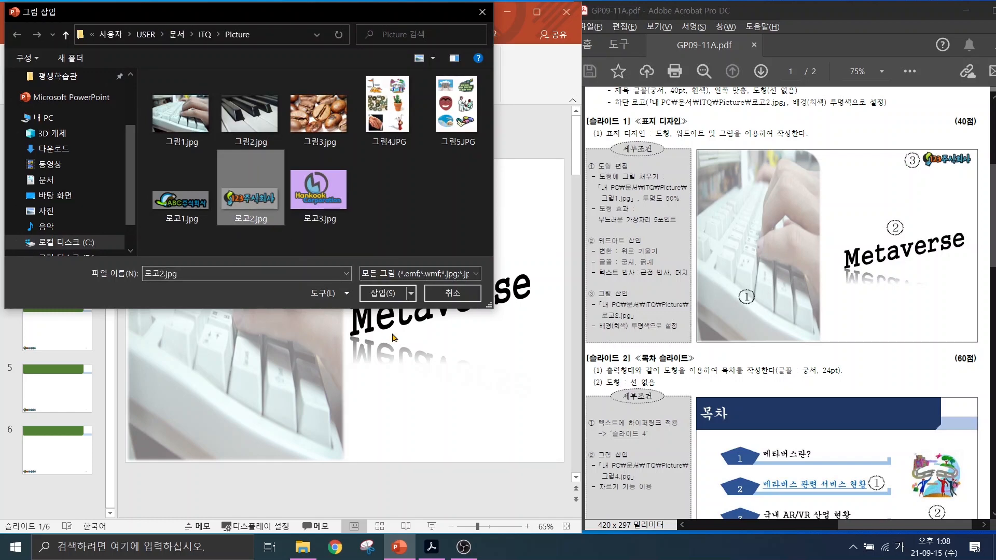
pyautogui.click(375, 292)
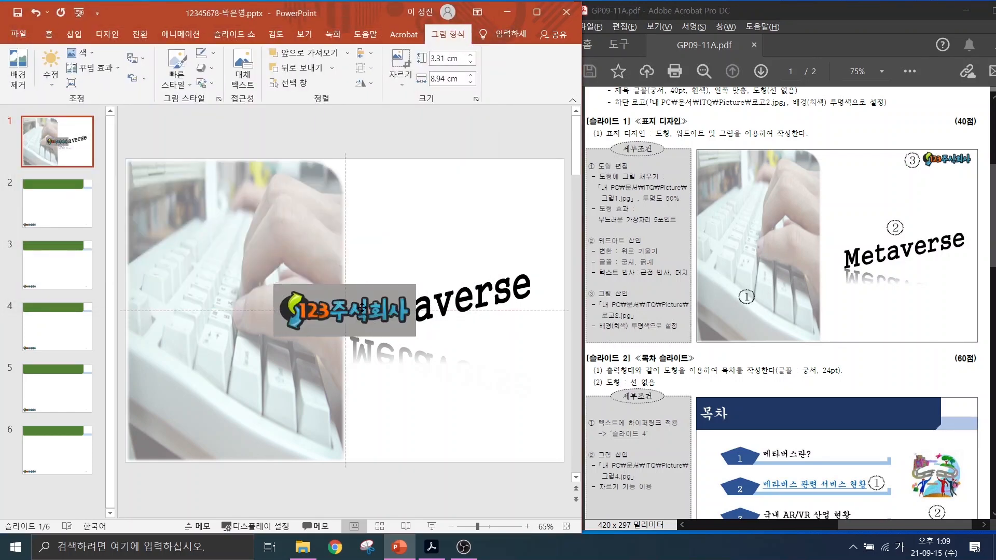
pyautogui.moveTo(357, 313); pyautogui.dragTo(508, 188)
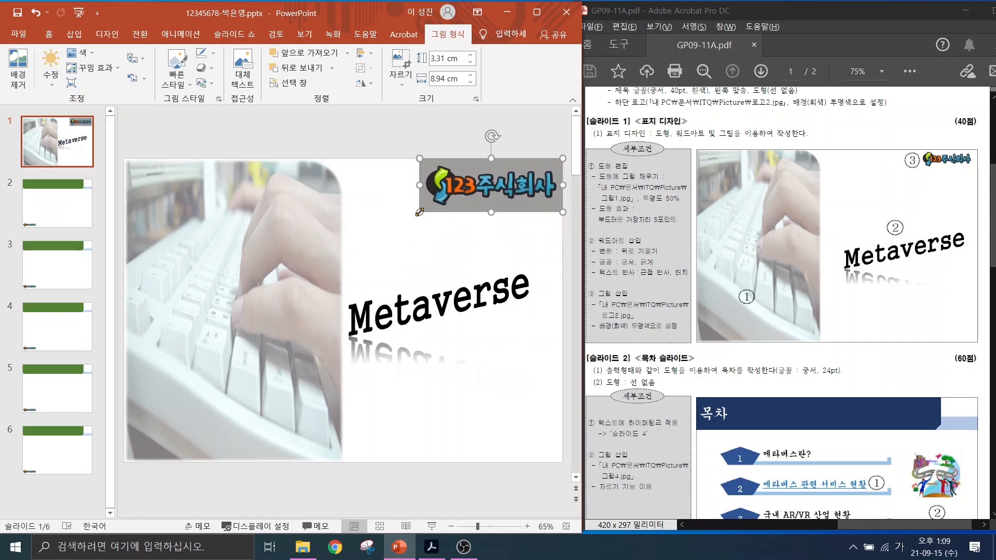
pyautogui.moveTo(419, 209); pyautogui.dragTo(457, 198)
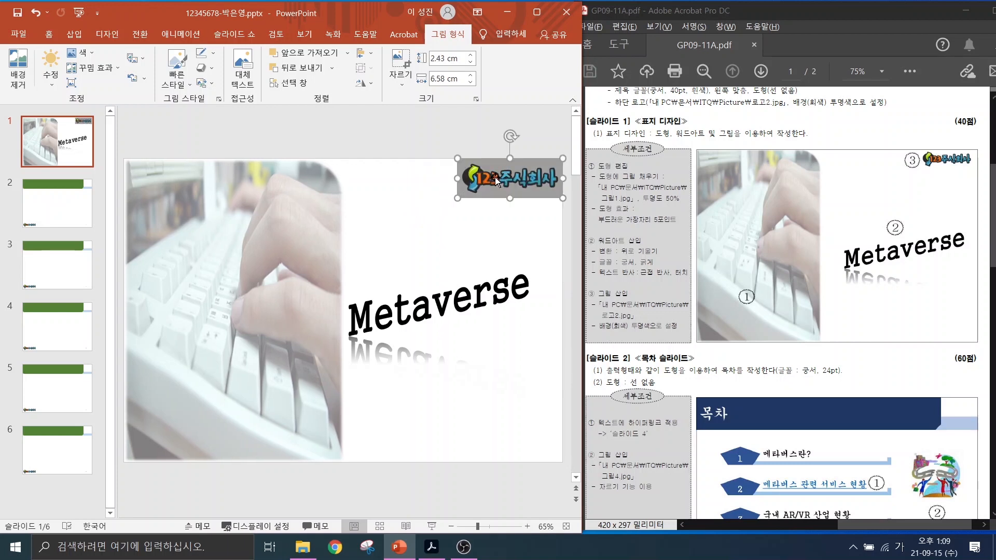
pyautogui.click(496, 178)
# Make the logo's grey background transparent with Set Transparent Color.
pyautogui.click(80, 52)
pyautogui.click(111, 286)
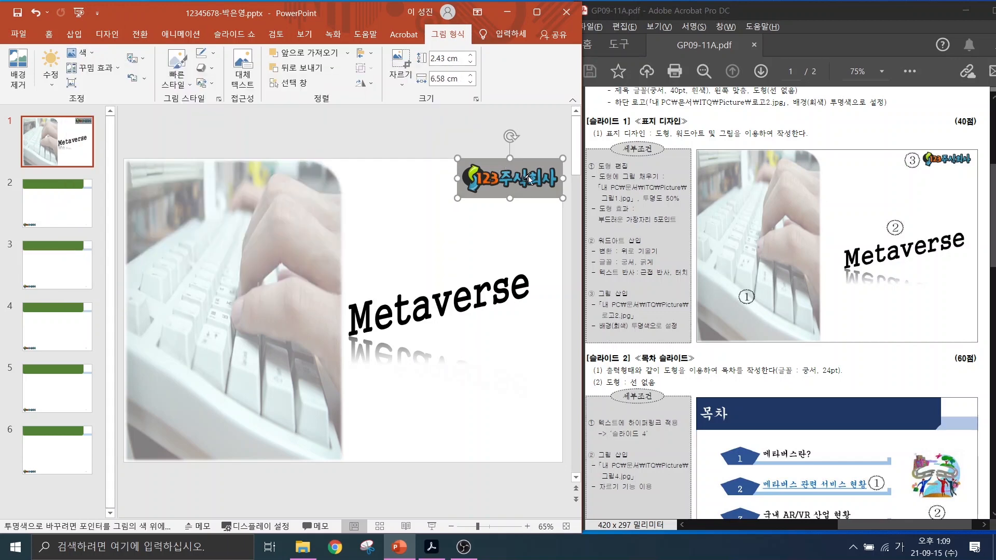
pyautogui.click(544, 186)
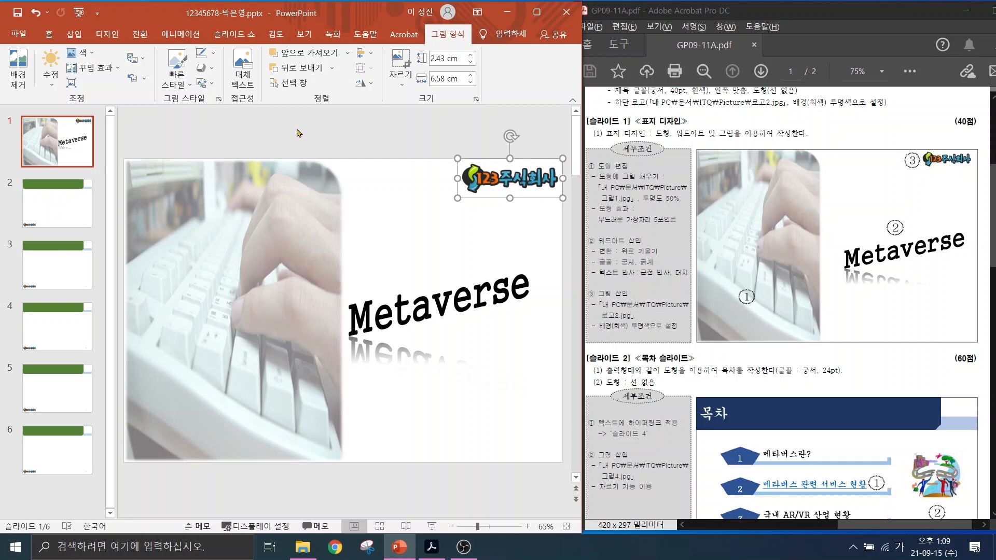
pyautogui.click(443, 264)
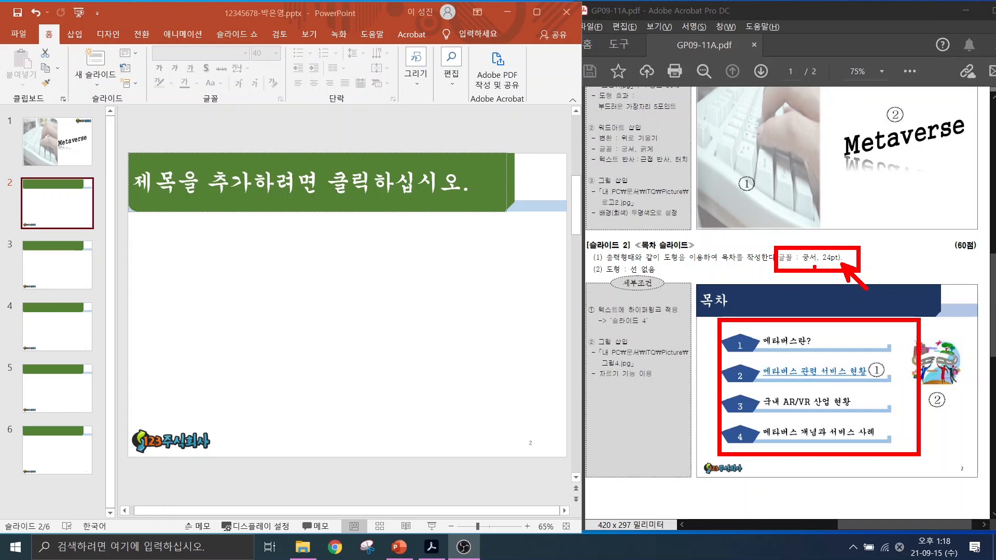
# Enter 목차 as slide 2's title, then open the Shapes gallery.
pyautogui.press('Escape')
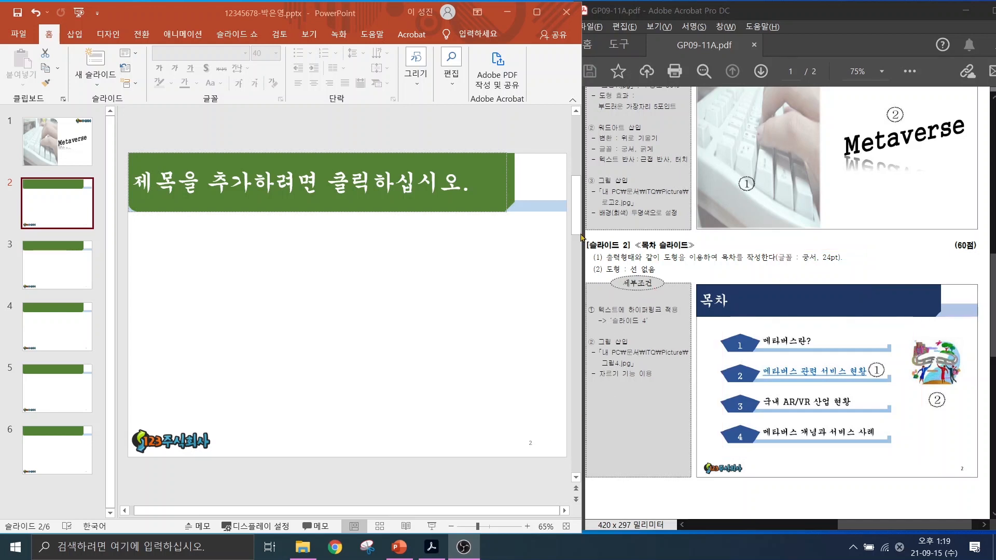
pyautogui.click(162, 182)
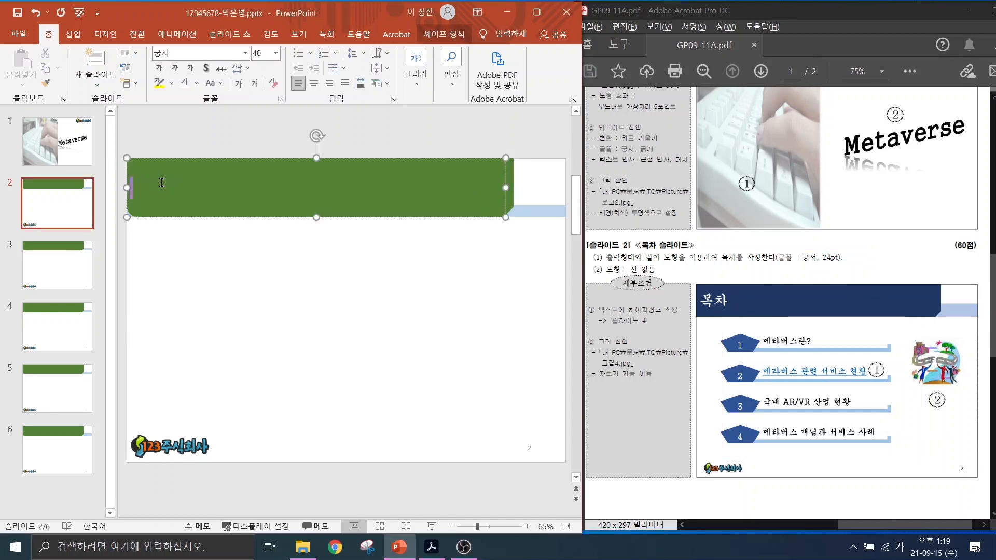
pyautogui.write('목차')
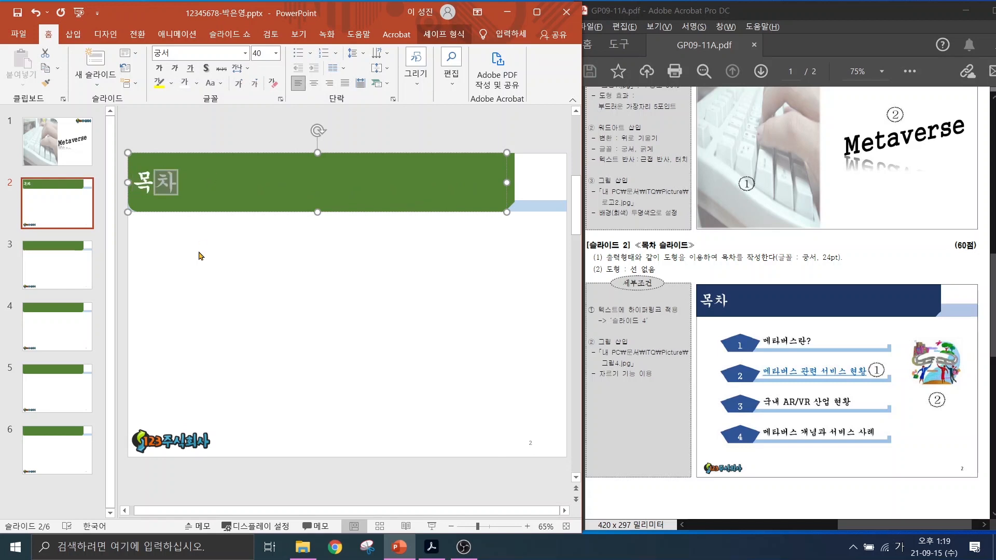
pyautogui.click(202, 250)
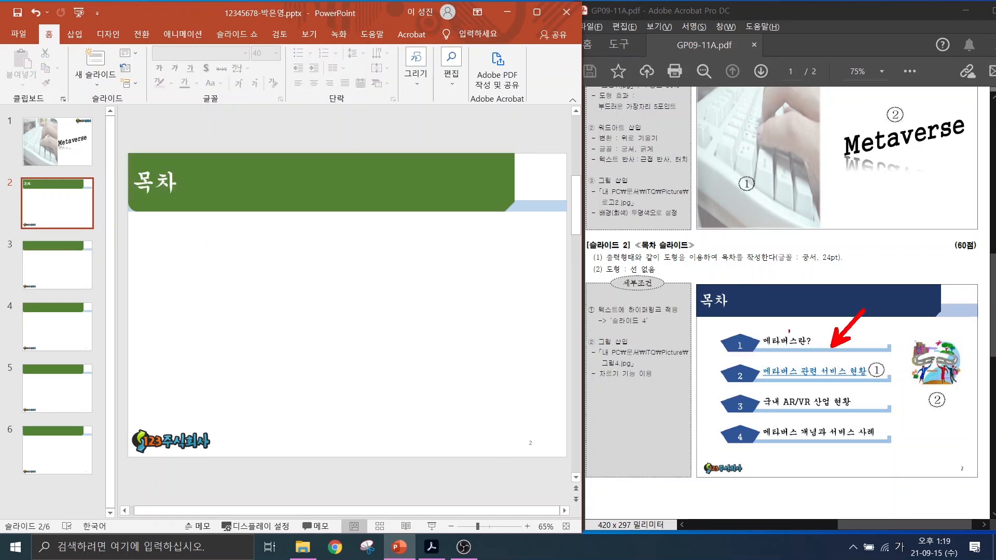
pyautogui.moveTo(730, 336); pyautogui.dragTo(673, 309)
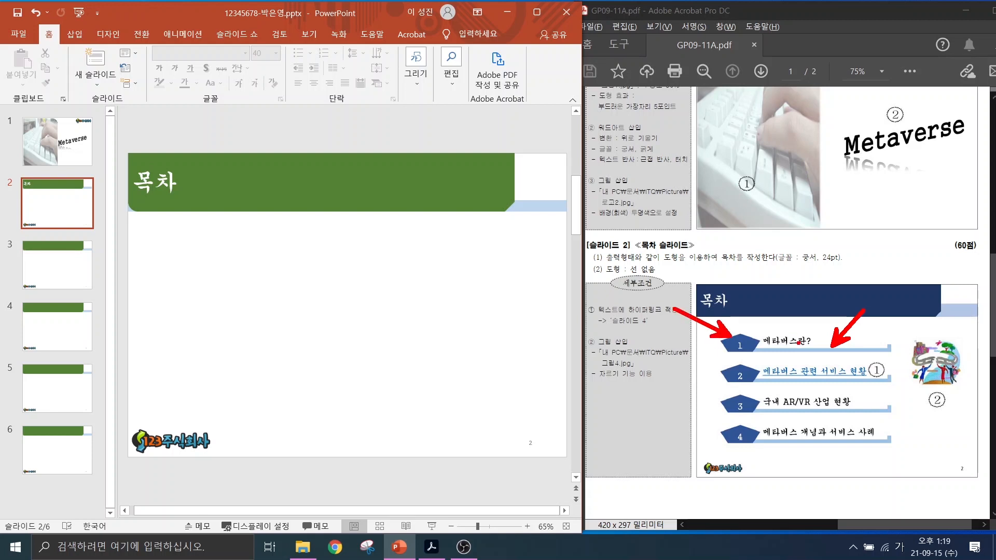
pyautogui.moveTo(602, 263); pyautogui.dragTo(671, 280)
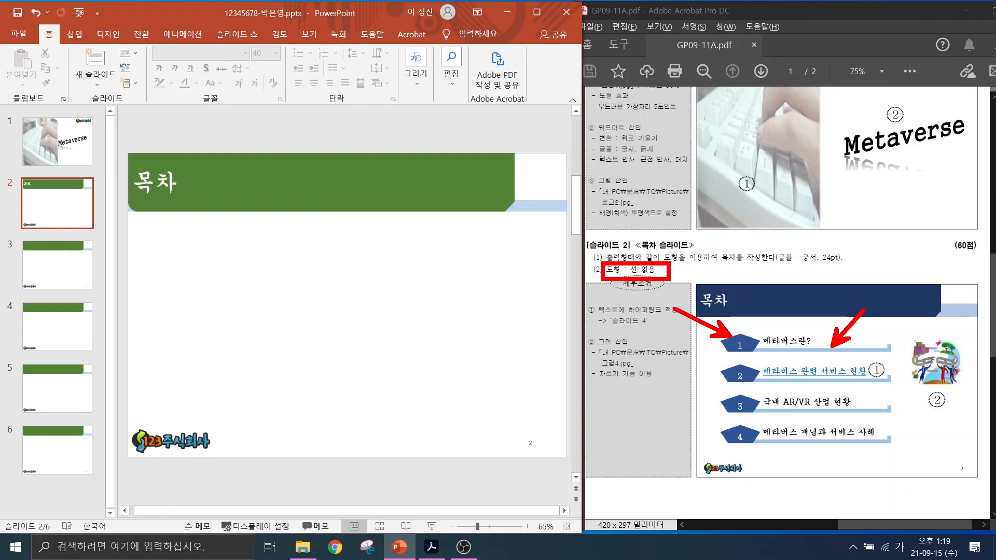
pyautogui.press('Escape')
pyautogui.click(75, 33)
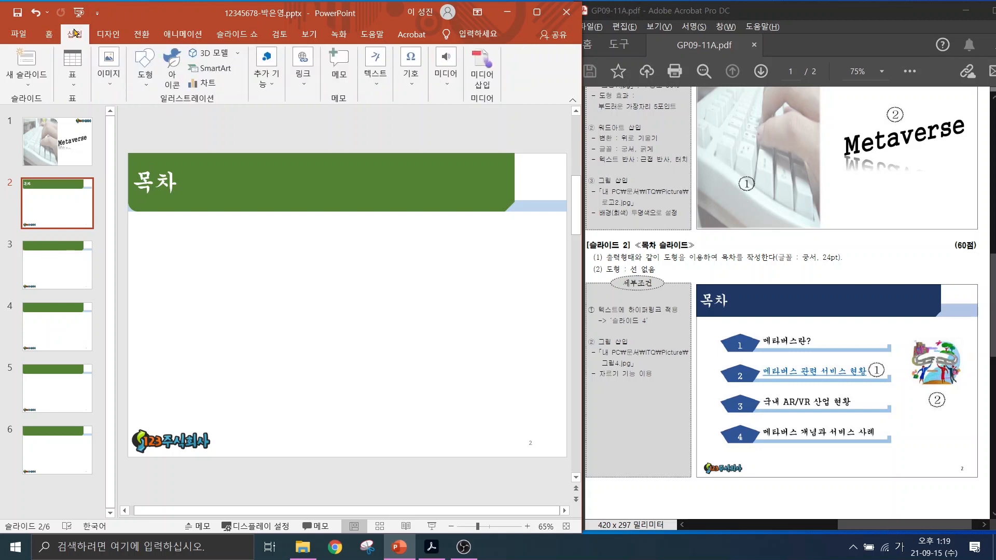
pyautogui.click(141, 77)
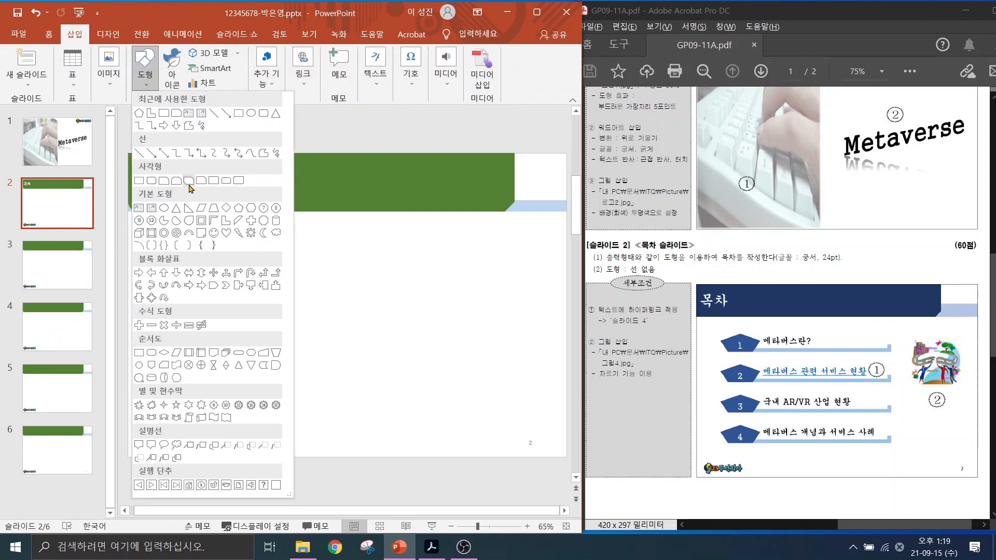
# Draw a long L-shaped bar under the 목차 title and flip it horizontally.
pyautogui.click(227, 223)
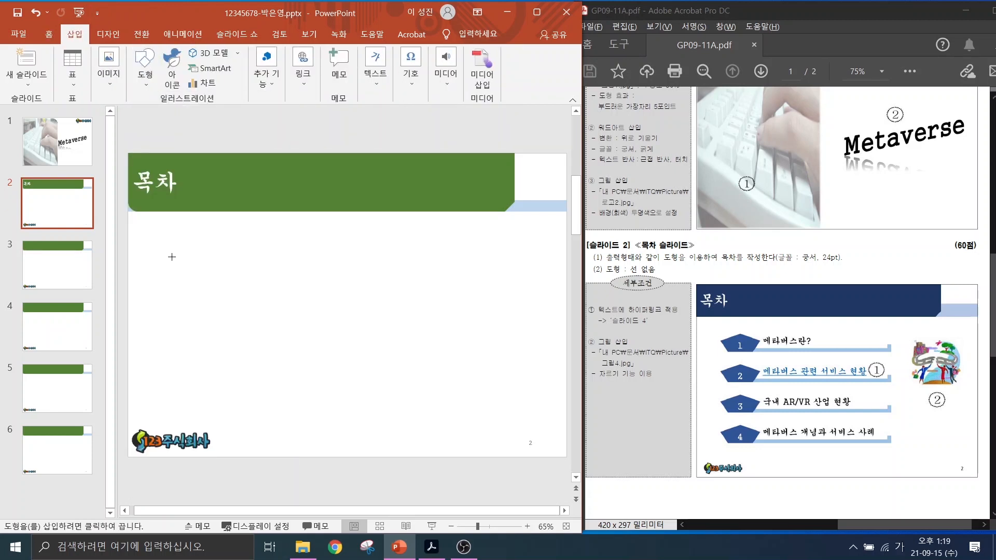
pyautogui.moveTo(163, 245); pyautogui.dragTo(486, 266)
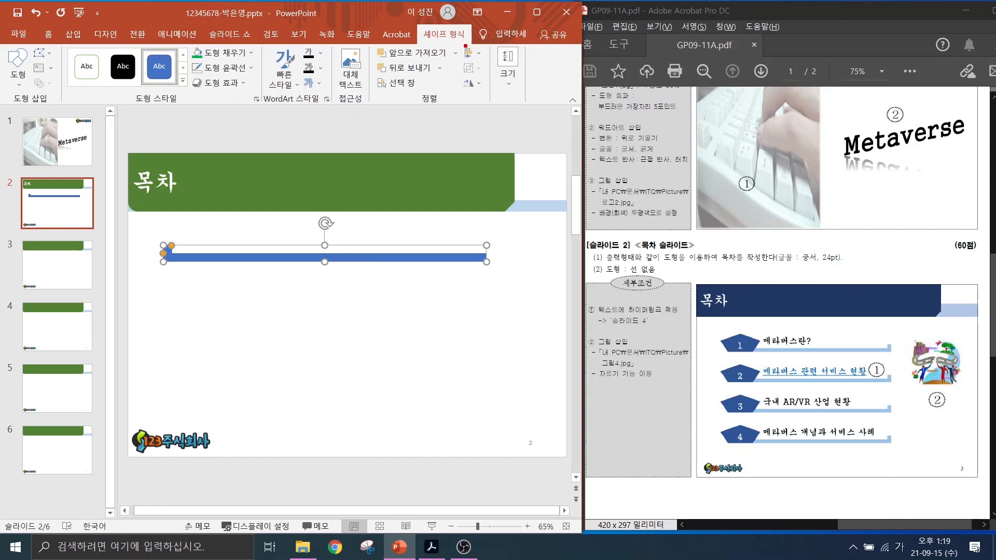
pyautogui.moveTo(463, 55)
pyautogui.mouseDown()
pyautogui.moveTo(413, 50)
pyautogui.moveTo(456, 43)
pyautogui.mouseUp()
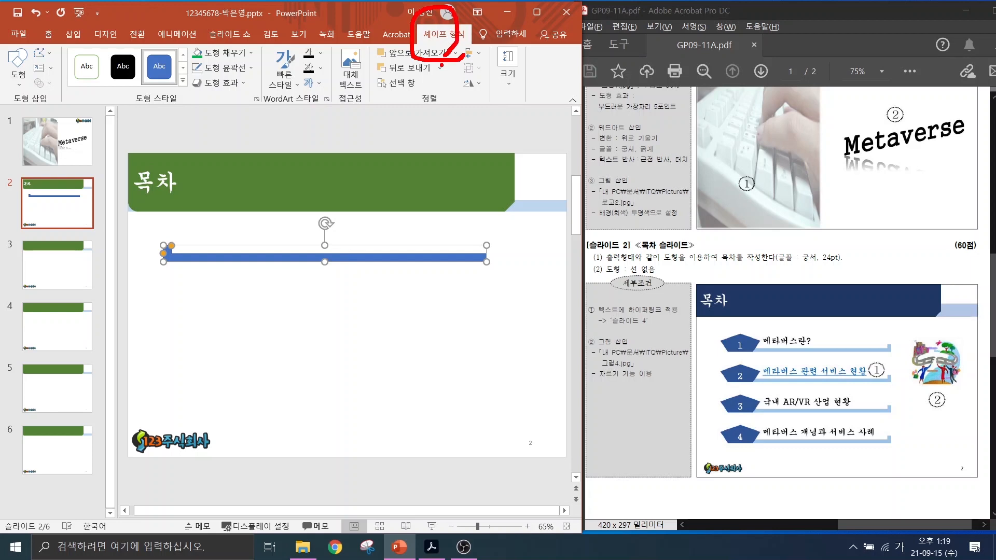
pyautogui.moveTo(474, 94)
pyautogui.mouseDown()
pyautogui.moveTo(459, 95)
pyautogui.moveTo(483, 87)
pyautogui.mouseUp()
pyautogui.click(470, 84)
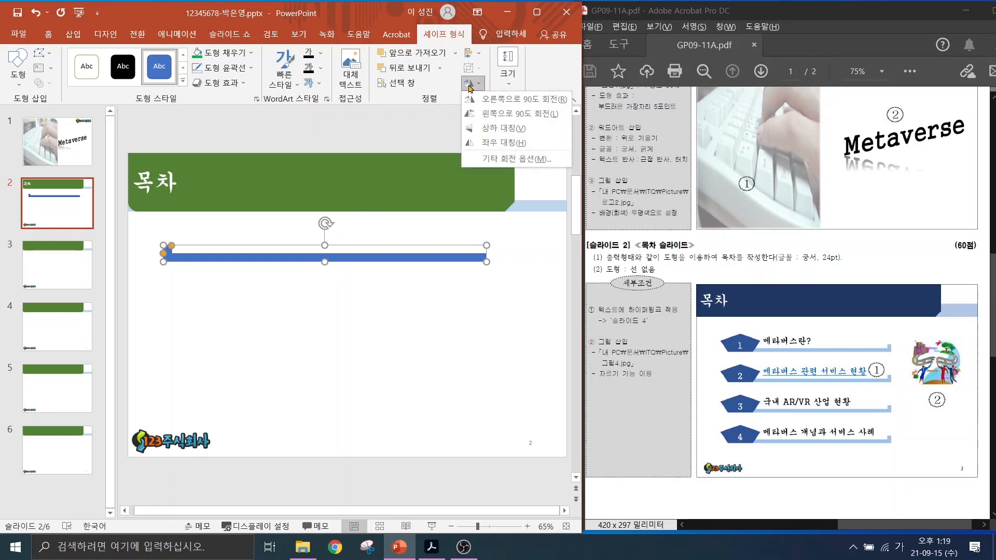
pyautogui.click(494, 145)
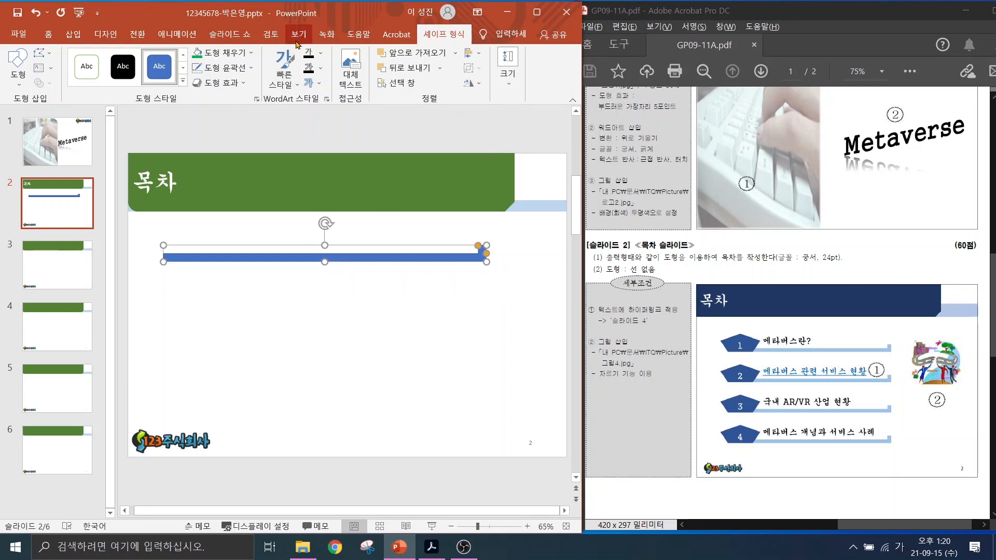
# Give the bar a light grey fill with no outline.
pyautogui.click(239, 69)
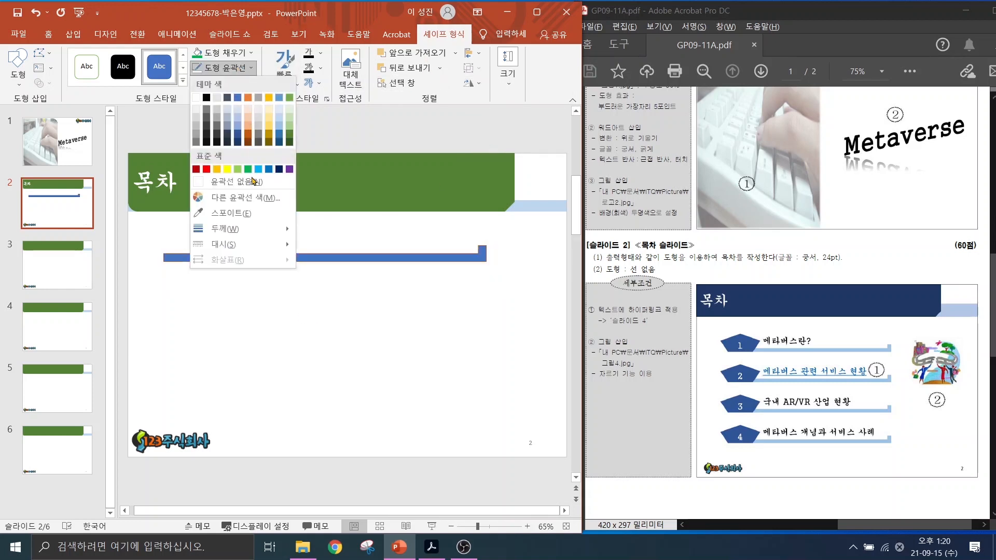
pyautogui.click(239, 182)
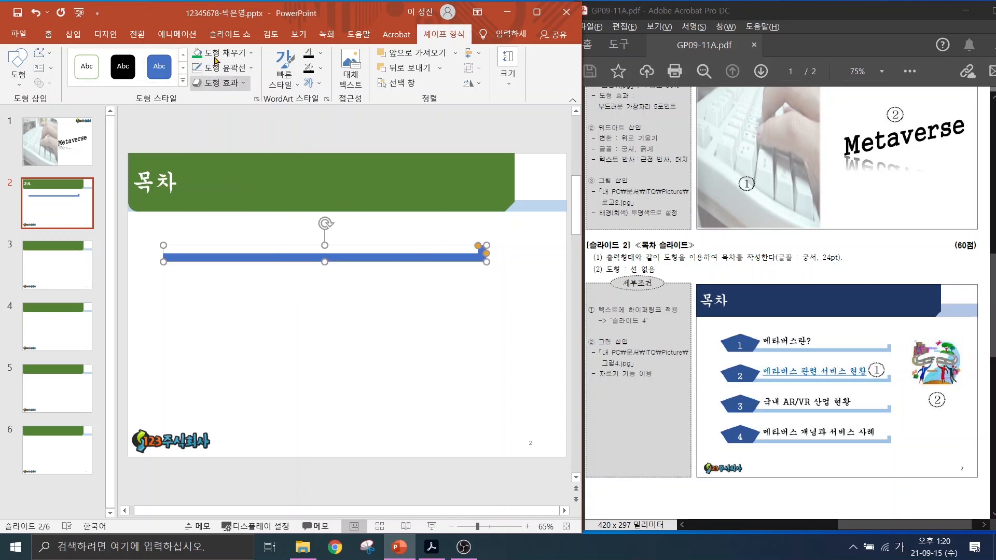
pyautogui.click(227, 54)
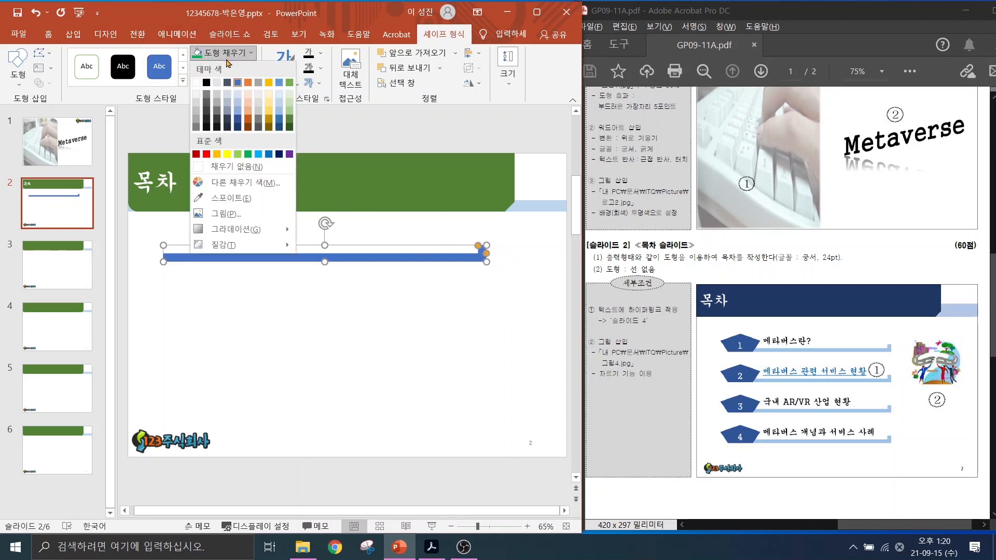
pyautogui.click(258, 102)
pyautogui.click(390, 299)
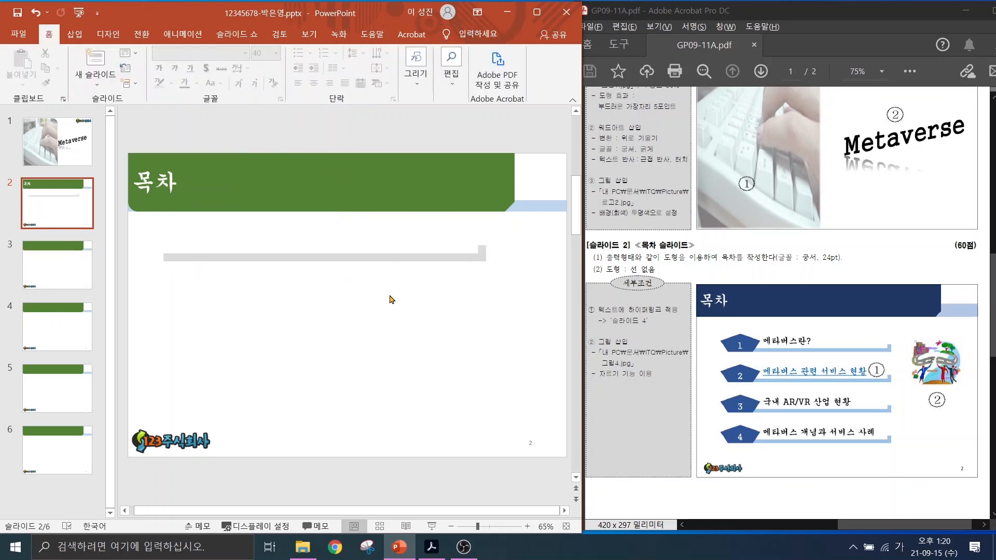
# Draw a blue pentagon at the left end of the grey bar.
pyautogui.click(74, 34)
pyautogui.click(144, 74)
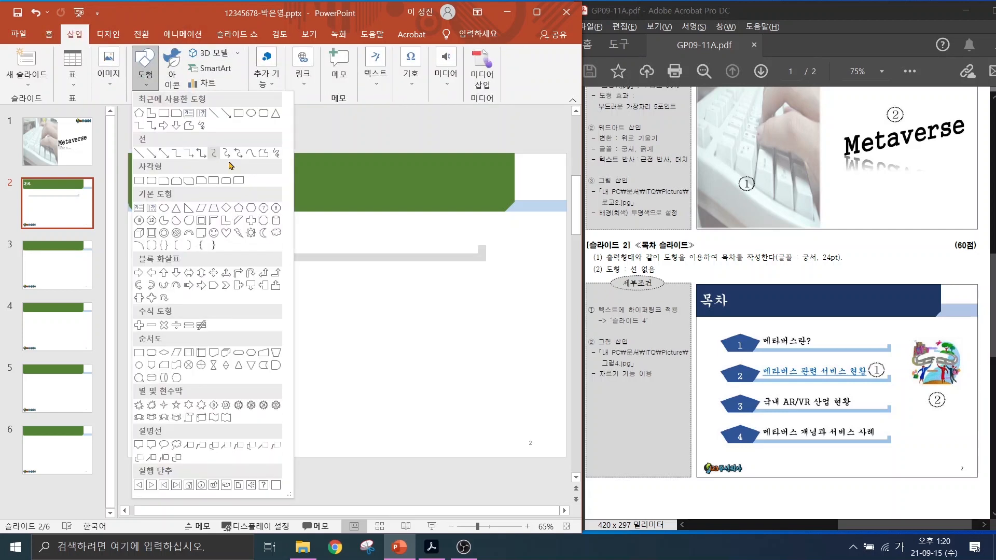
pyautogui.click(237, 208)
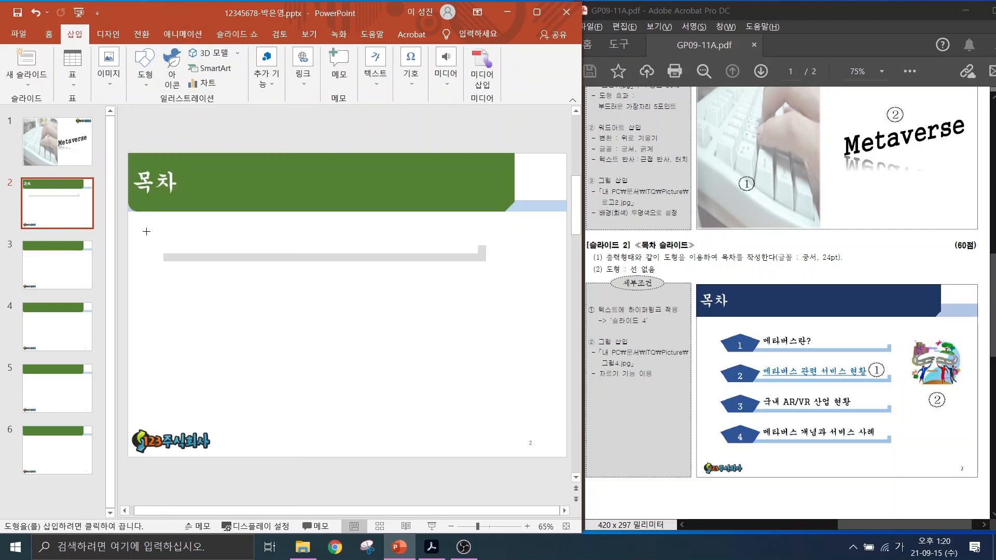
pyautogui.moveTo(146, 226); pyautogui.dragTo(216, 262)
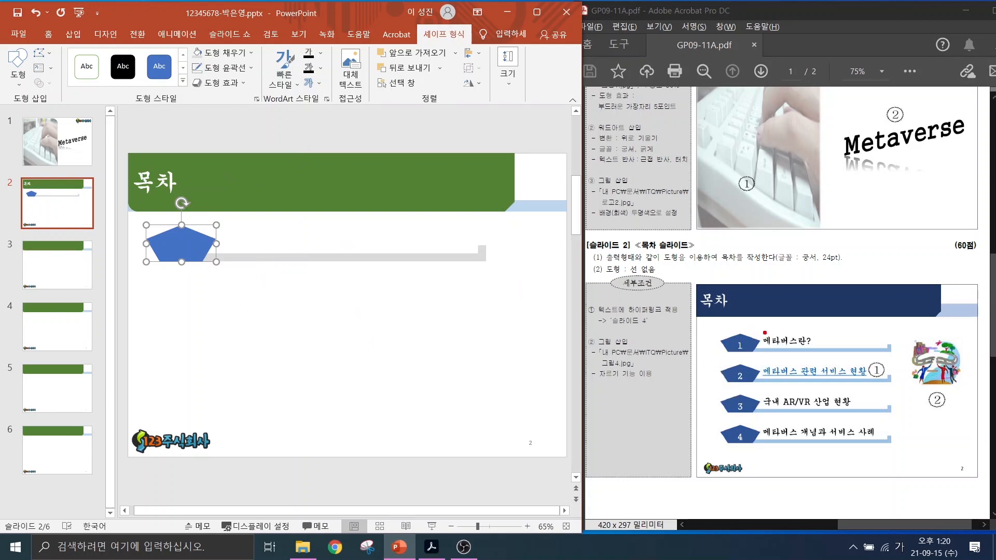
pyautogui.moveTo(764, 331); pyautogui.dragTo(823, 349)
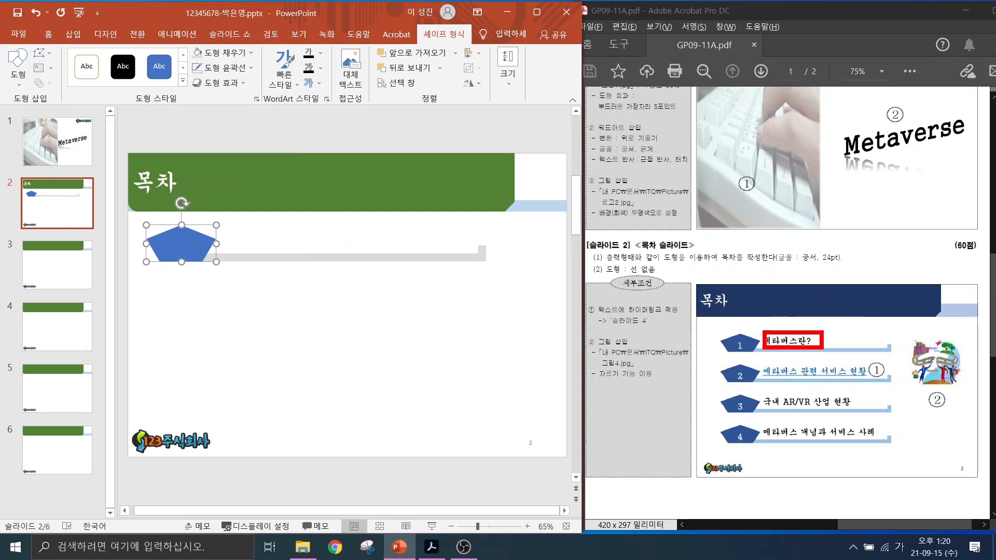
# Choose Text Box from the Insert tab's text options.
pyautogui.click(72, 35)
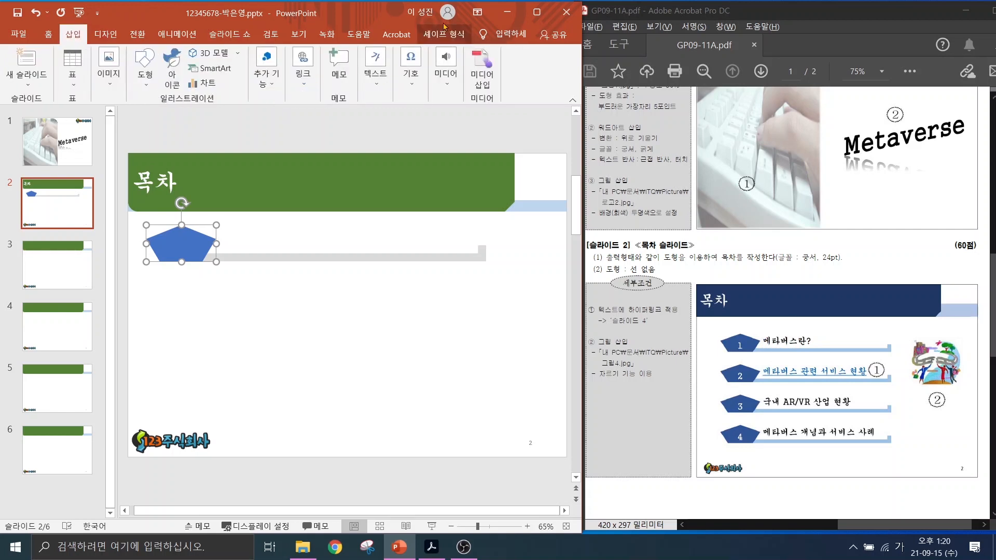
pyautogui.click(377, 82)
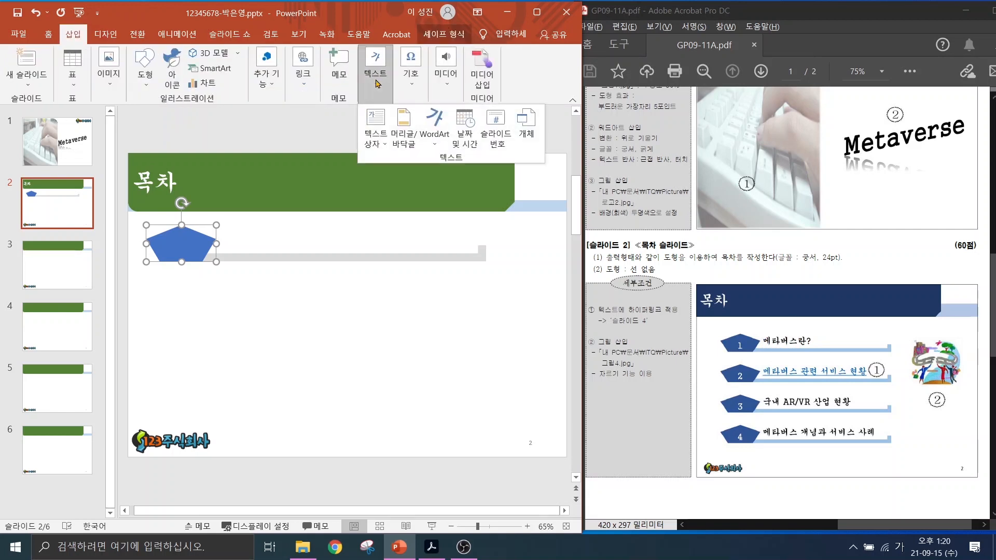
pyautogui.click(376, 132)
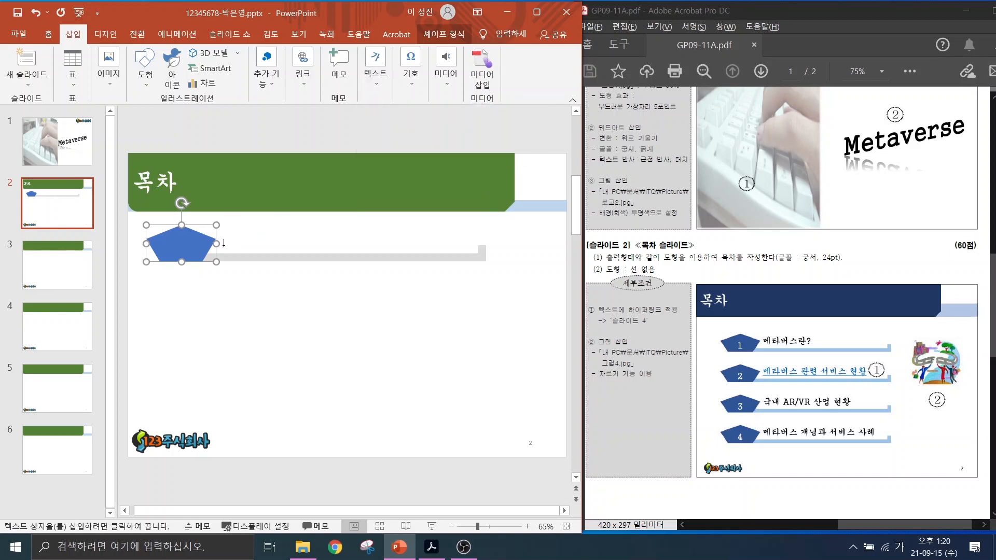
# Add a 메타버스 label beside the pentagon, then select the row and copy it down the slide.
pyautogui.click(224, 243)
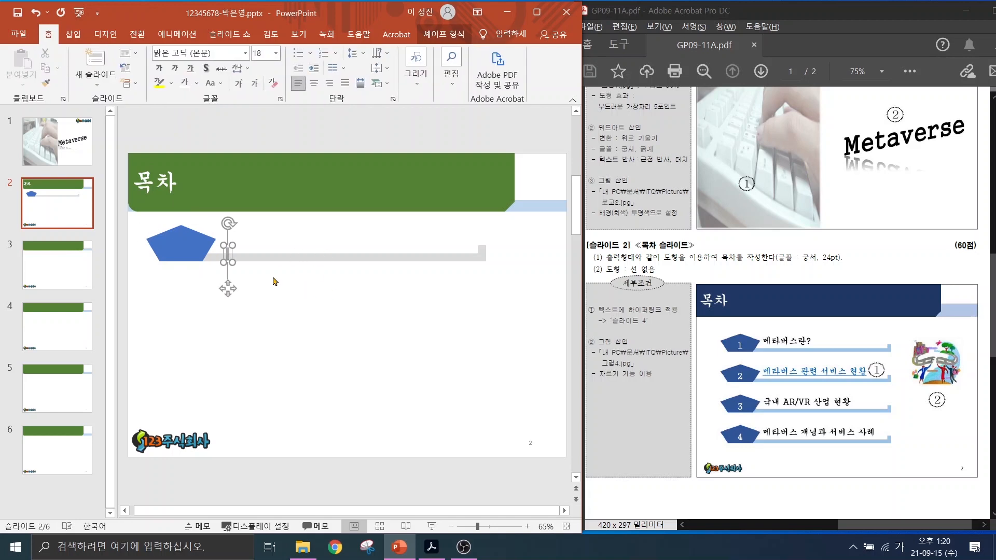
pyautogui.write('메')
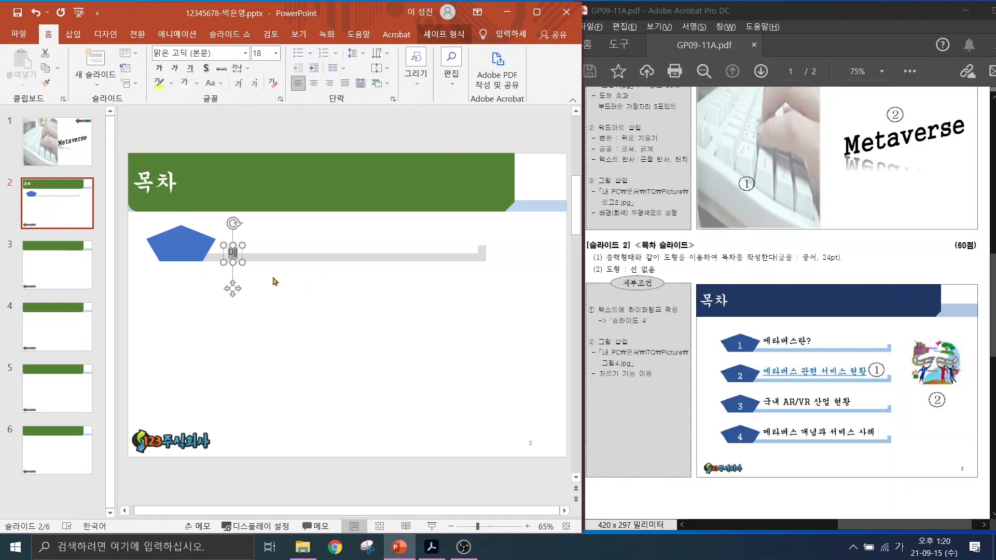
pyautogui.write('타버스')
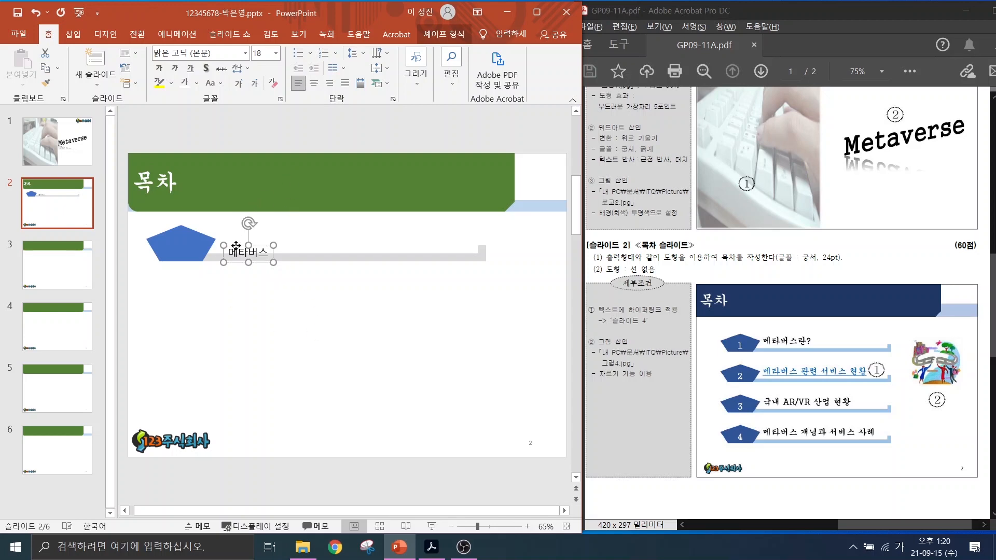
pyautogui.moveTo(235, 249); pyautogui.dragTo(234, 237)
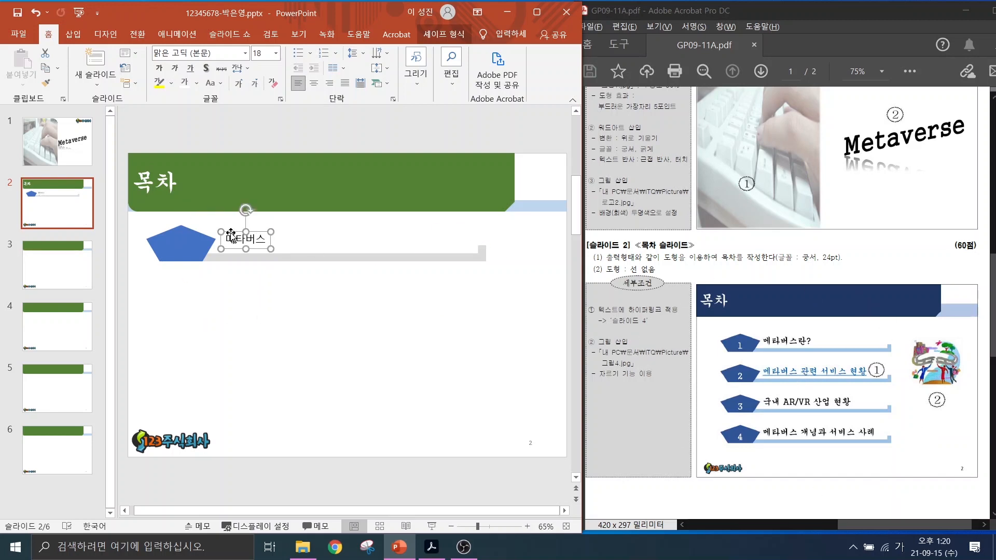
pyautogui.moveTo(231, 232); pyautogui.dragTo(228, 238)
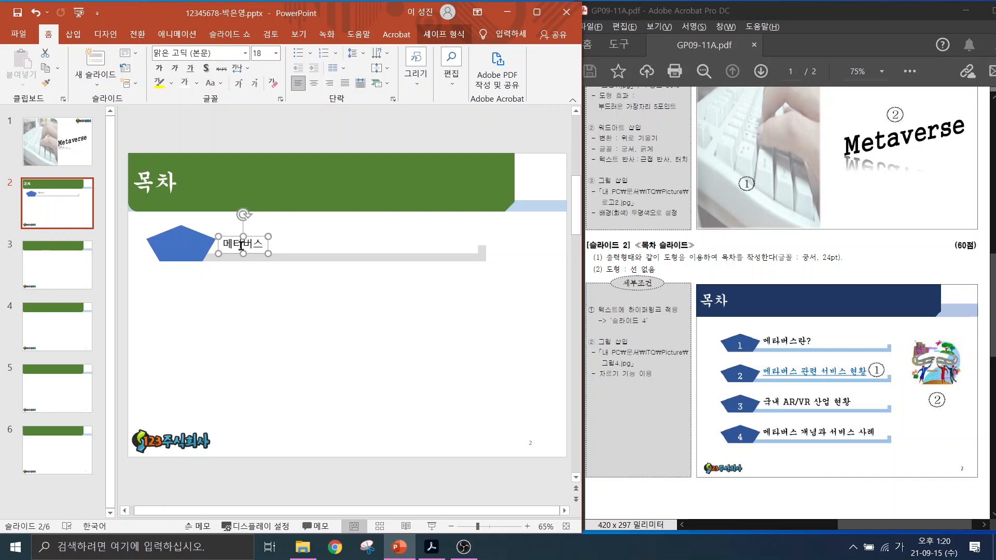
pyautogui.moveTo(133, 286); pyautogui.dragTo(528, 213)
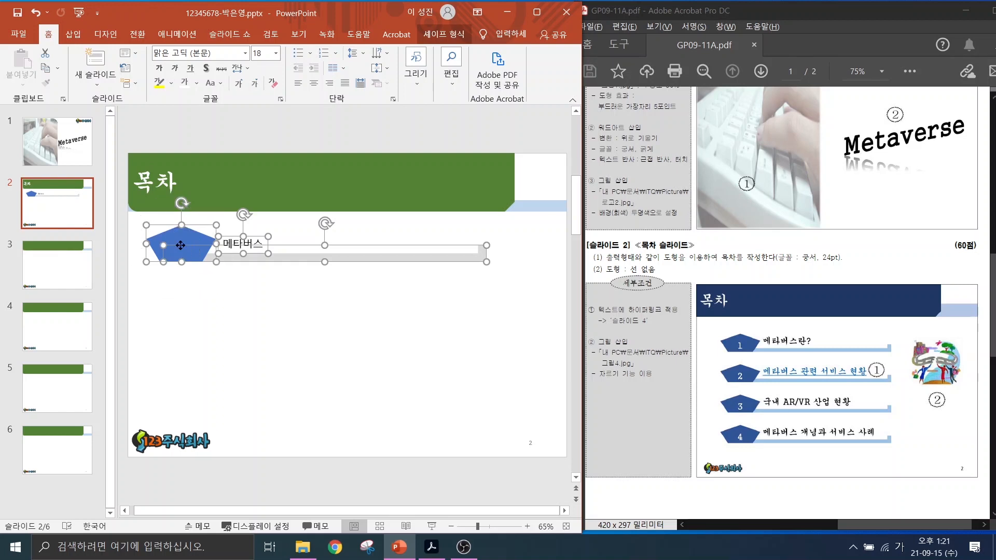
pyautogui.moveTo(180, 246); pyautogui.dragTo(177, 389)
# Number the second, third and fourth pentagons 2, 3 and 4.
pyautogui.click(265, 439)
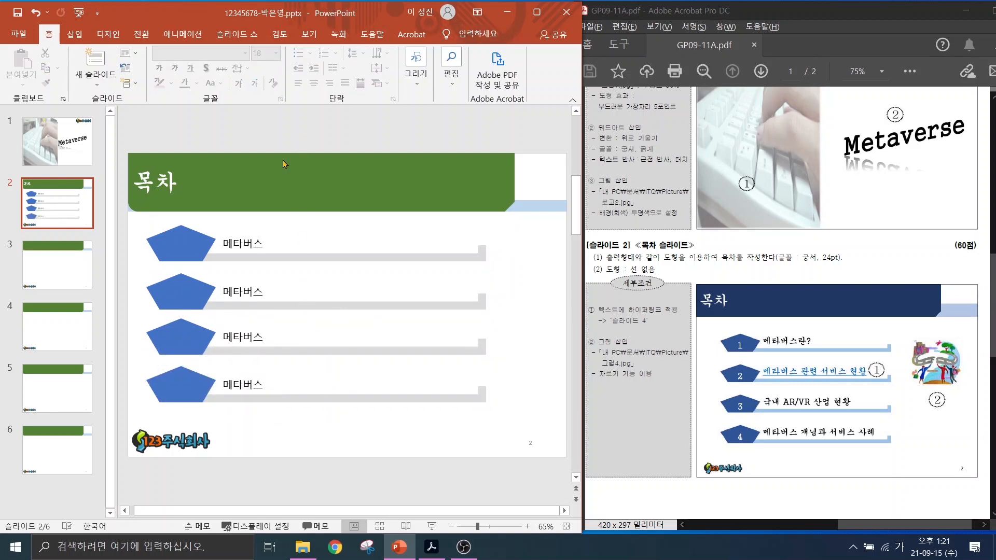
pyautogui.click(188, 247)
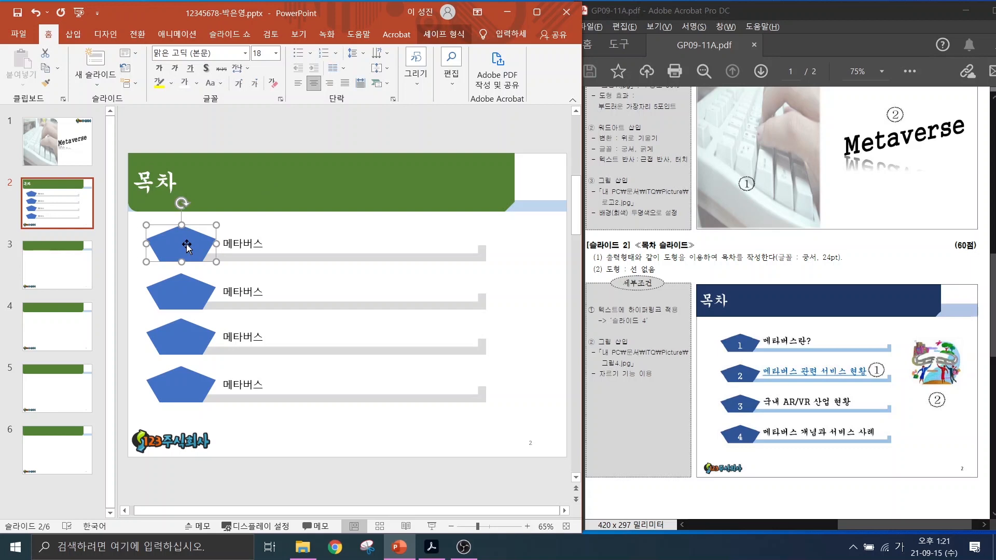
pyautogui.click(187, 287)
pyautogui.write('2')
pyautogui.click(178, 339)
pyautogui.write('3')
pyautogui.click(179, 387)
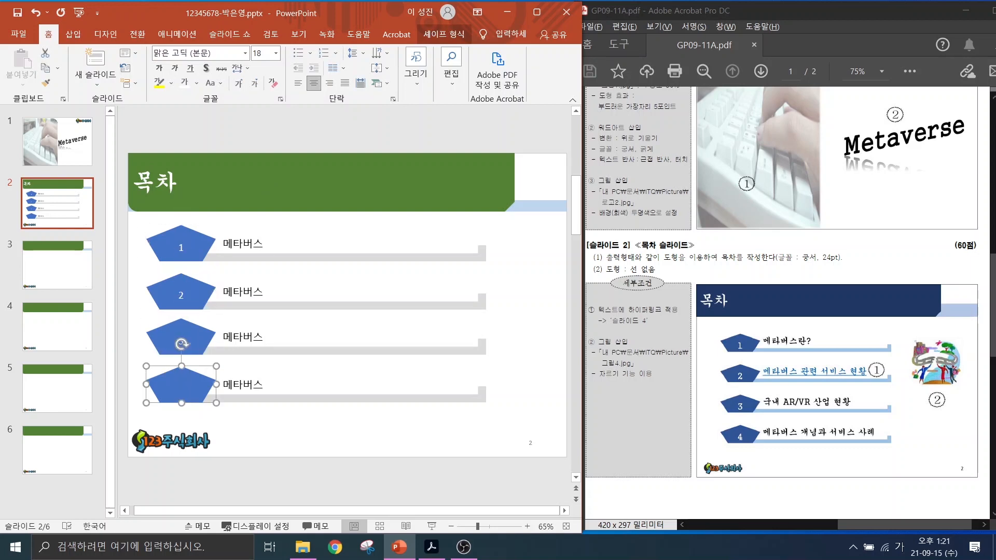
pyautogui.write('4')
# Make the first two labels 메타버스란? and 메타버스 관련 서비스 현황.
pyautogui.click(254, 244)
pyautogui.write('란?')
pyautogui.click(266, 292)
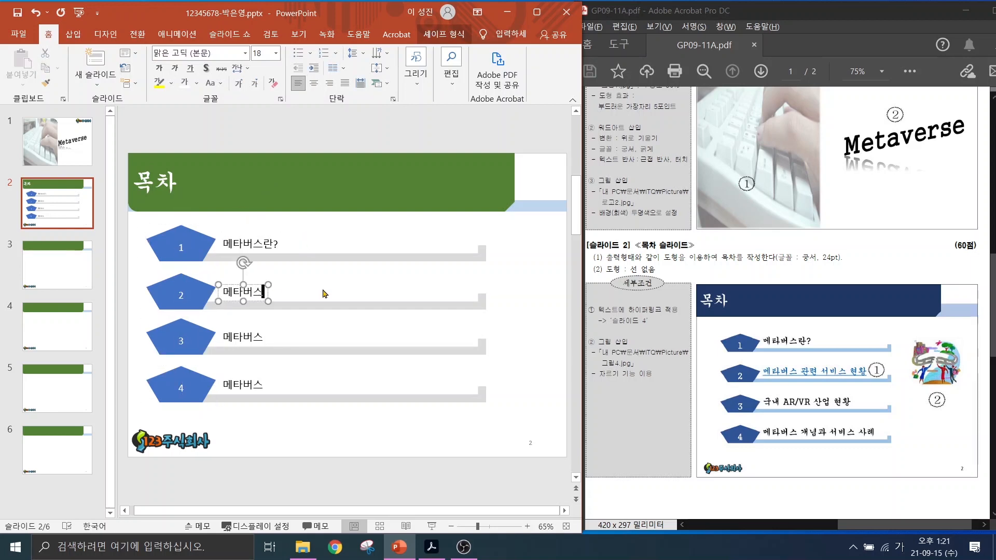
pyautogui.write('관련 섭비스 현황')
# Change the third label to 국내 AR/VR 산업 현황, with AR/VR in capitals.
pyautogui.doubleClick(243, 337)
pyautogui.write('국내')
pyautogui.press('Hangul')
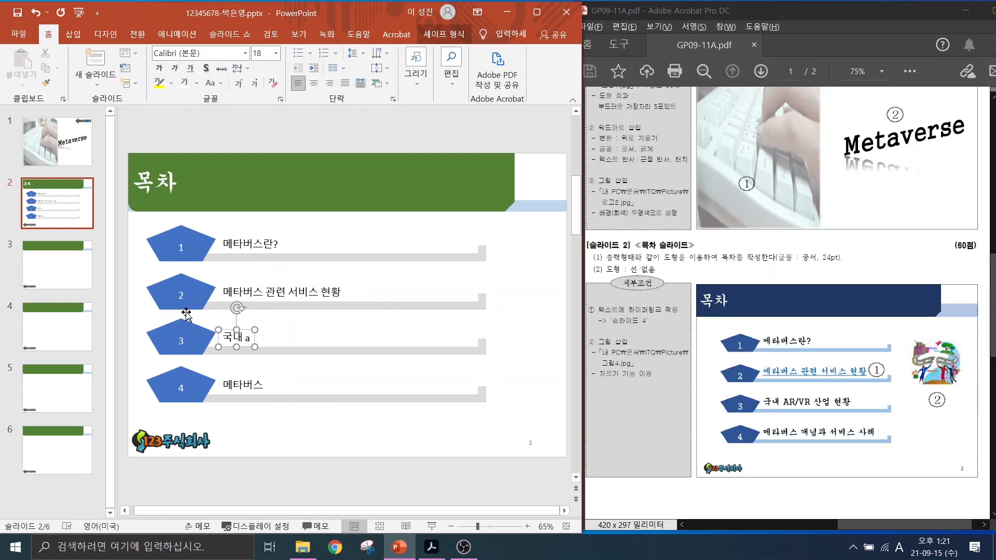
pyautogui.write('ar/')
pyautogui.press('BackSpace')
pyautogui.press('BackSpace')
pyautogui.press('BackSpace')
pyautogui.press('capslock')
pyautogui.write('AR/VR')
pyautogui.press('capslock')
pyautogui.press('Hangul')
pyautogui.write('산업 현황')
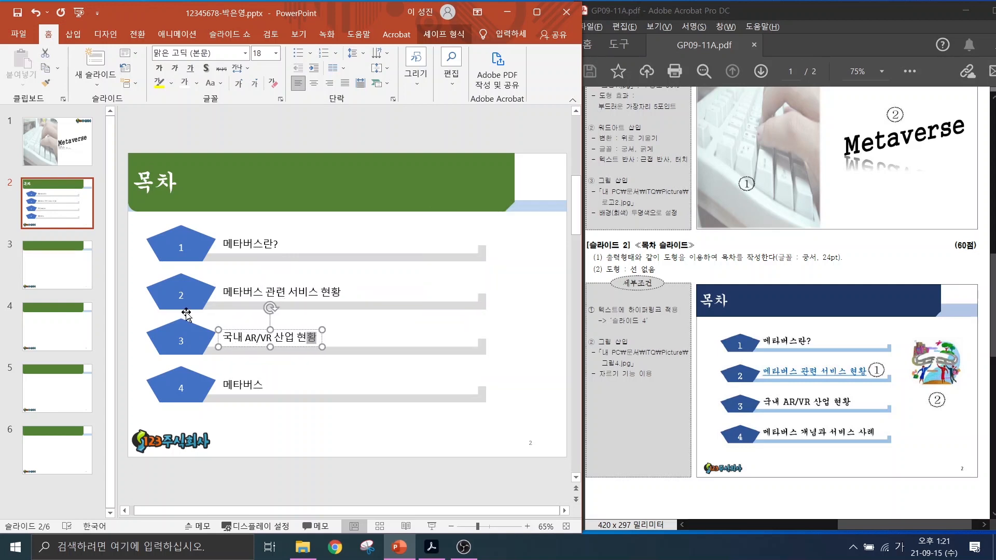
# Change the fourth label to 메타버스 개념과 서비스 사례.
pyautogui.click(268, 386)
pyautogui.write('개념과 서비스 사례')
pyautogui.click(223, 360)
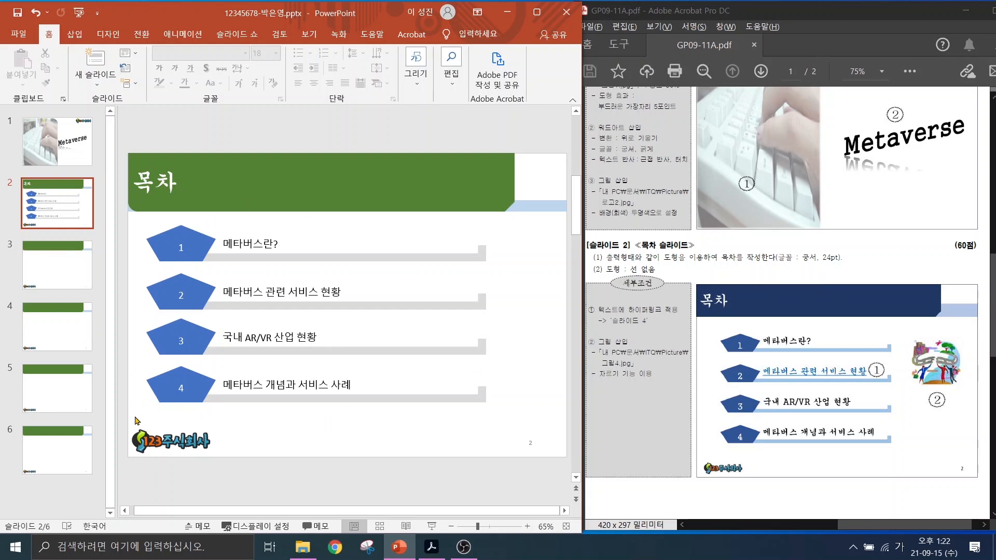
# Select all four contents rows and apply the 궁서 font at 24 pt.
pyautogui.moveTo(136, 421); pyautogui.dragTo(512, 219)
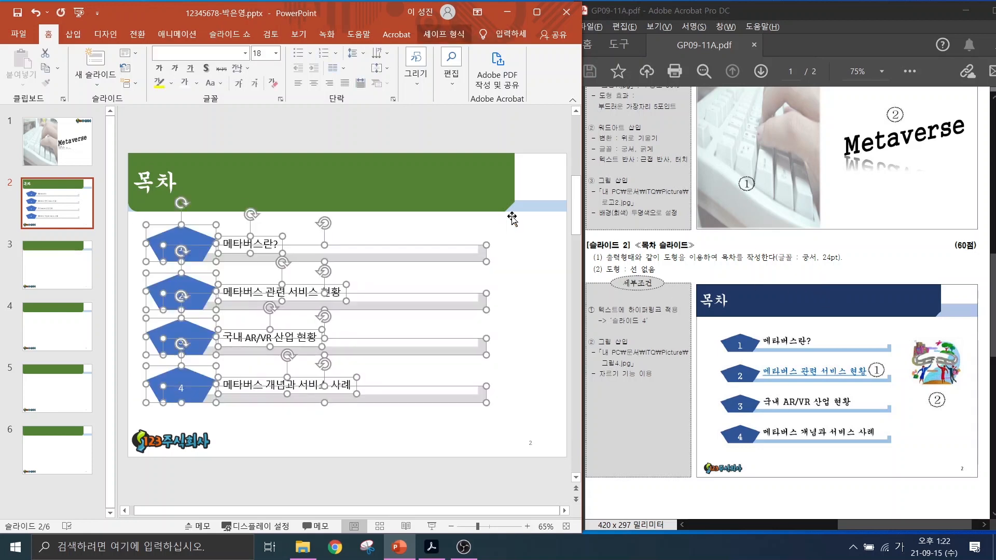
pyautogui.moveTo(821, 246)
pyautogui.mouseDown()
pyautogui.moveTo(812, 257)
pyautogui.moveTo(835, 227)
pyautogui.mouseUp()
pyautogui.moveTo(833, 265); pyautogui.dragTo(855, 297)
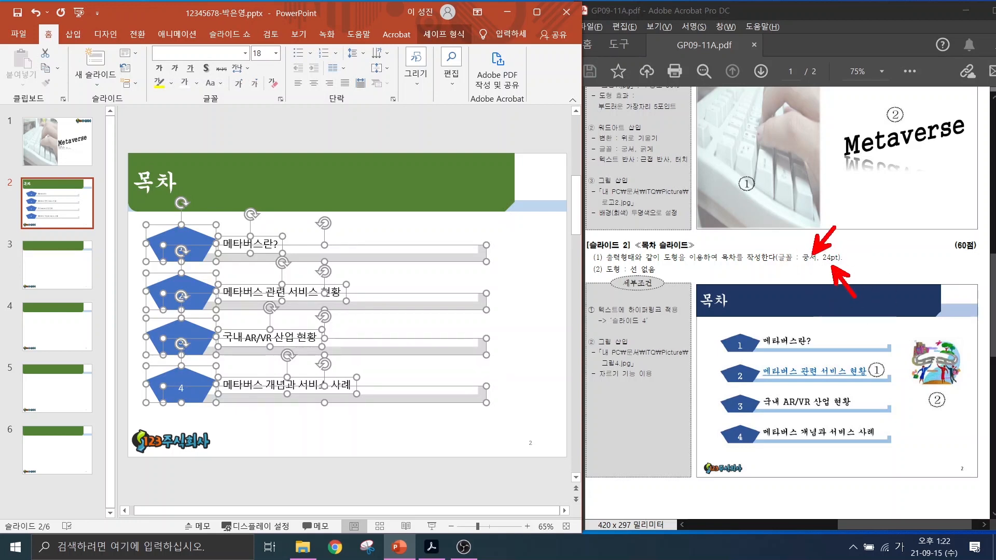
pyautogui.press('Escape')
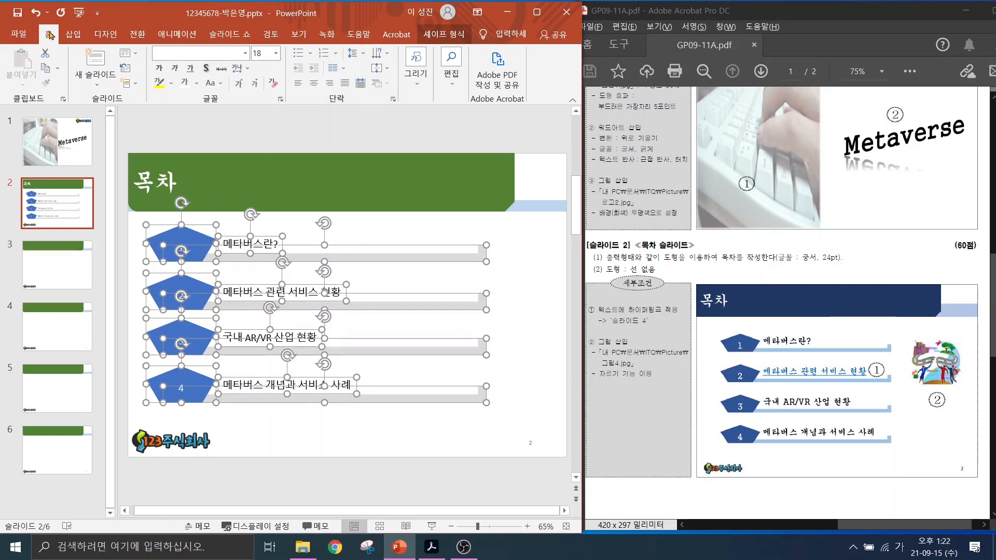
pyautogui.click(174, 53)
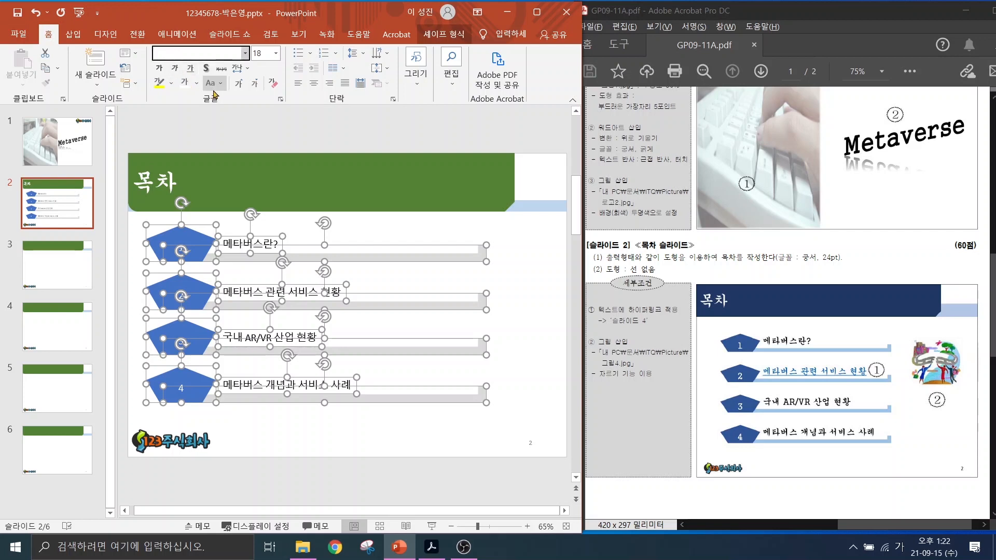
pyautogui.write('궁서')
pyautogui.press('Tab')
pyautogui.write('24')
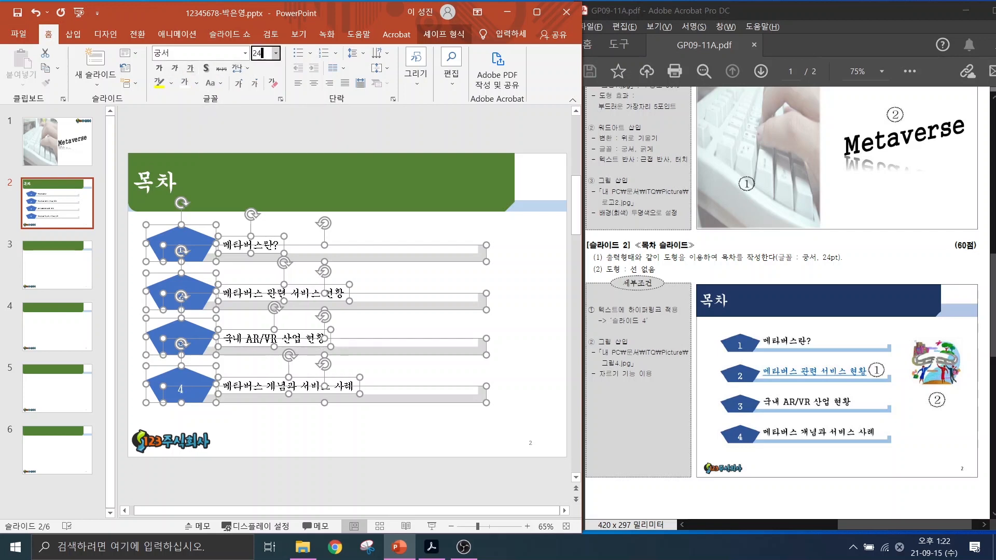
pyautogui.press('Return')
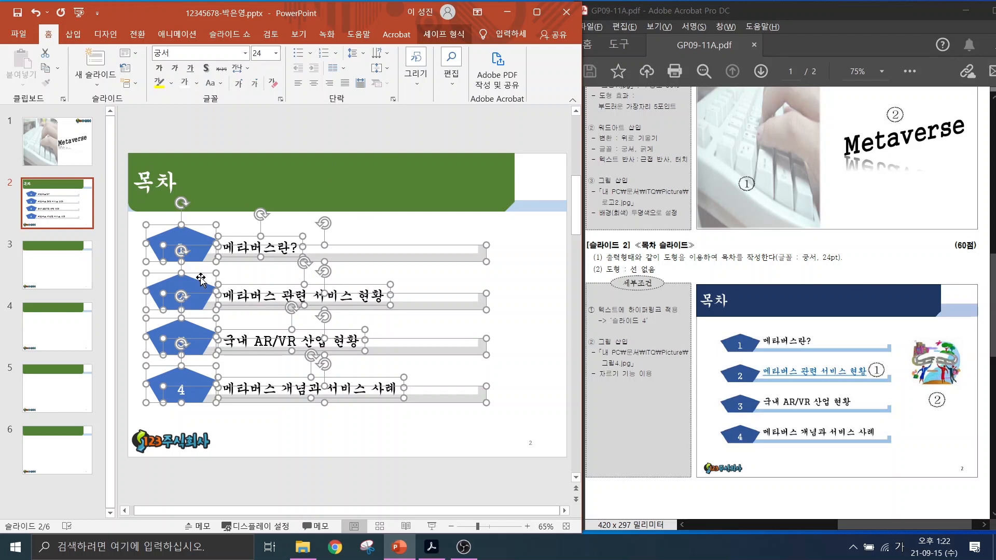
pyautogui.click(256, 428)
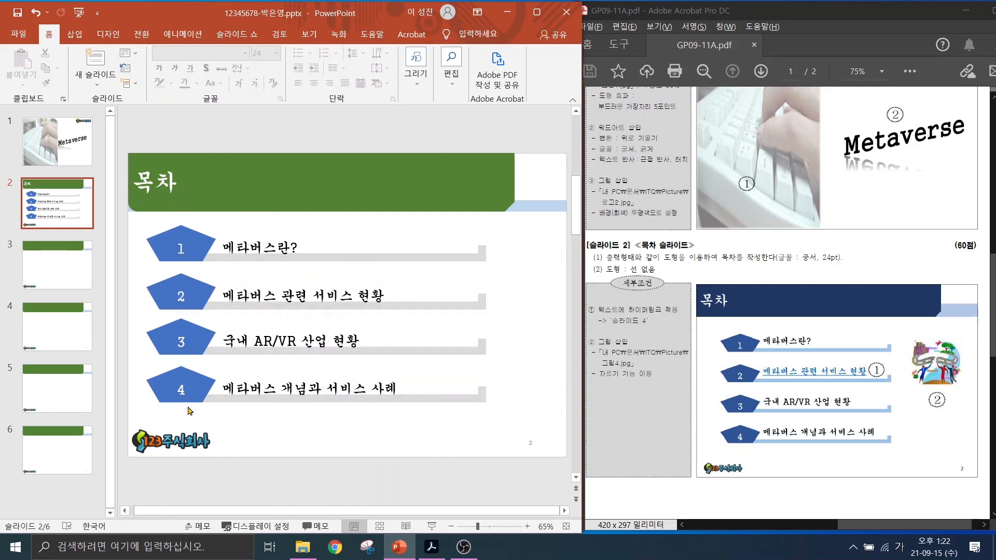
# Select the text of the second item, 메타버스 관련 서비스 현황.
pyautogui.moveTo(137, 220)
pyautogui.mouseDown()
pyautogui.moveTo(176, 362)
pyautogui.moveTo(204, 419)
pyautogui.mouseUp()
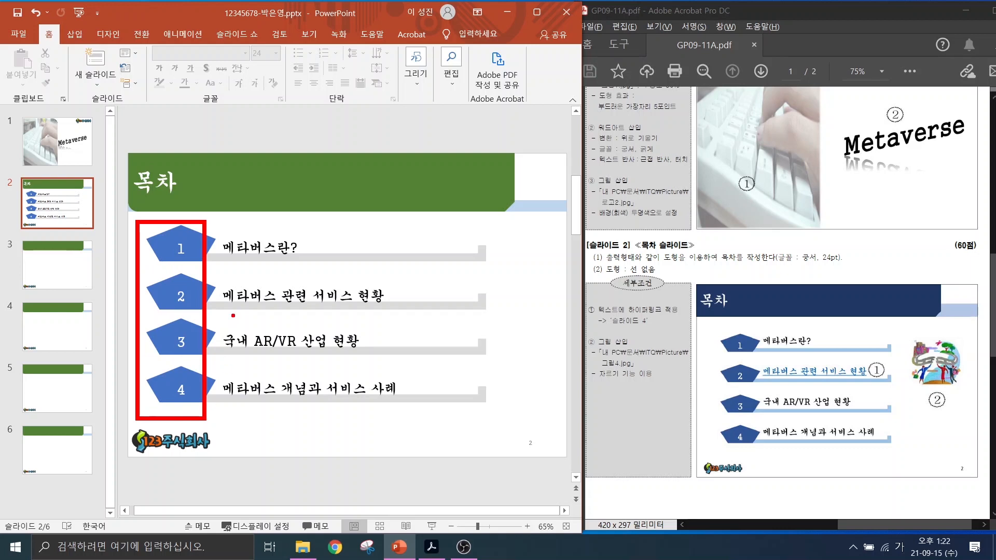
pyautogui.moveTo(212, 229); pyautogui.dragTo(430, 409)
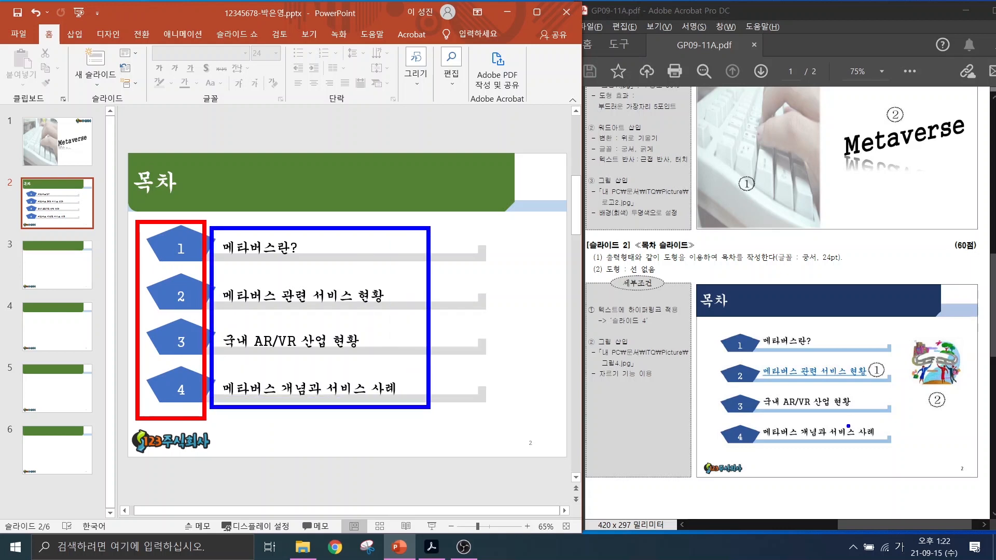
pyautogui.press('Escape')
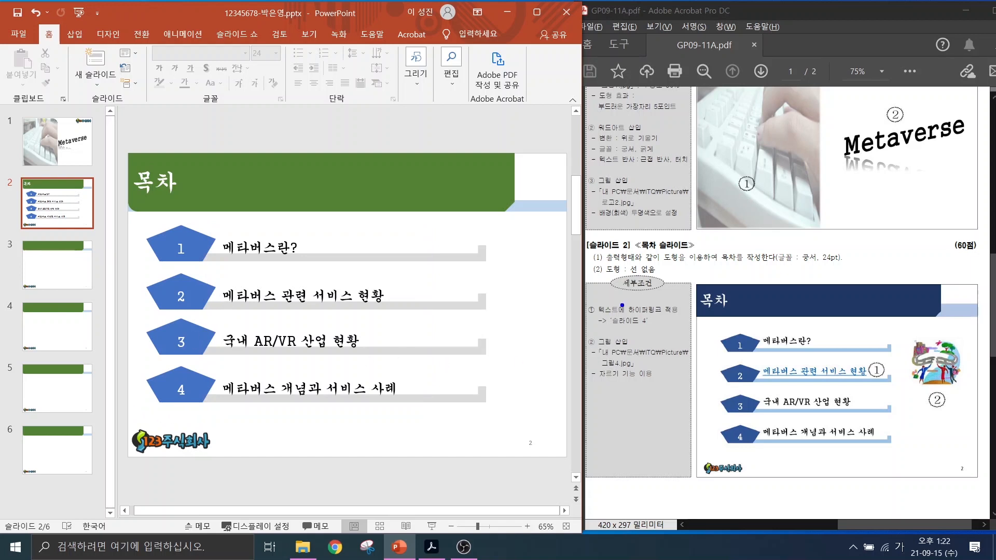
pyautogui.moveTo(629, 306); pyautogui.dragTo(601, 262)
pyautogui.moveTo(754, 359); pyautogui.dragTo(892, 384)
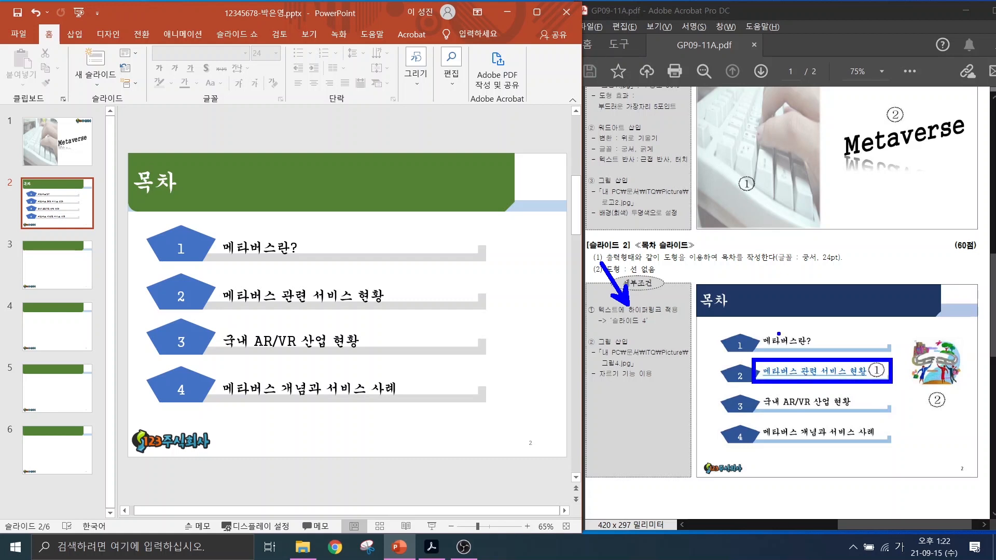
pyautogui.press('Escape')
pyautogui.moveTo(224, 297); pyautogui.dragTo(388, 297)
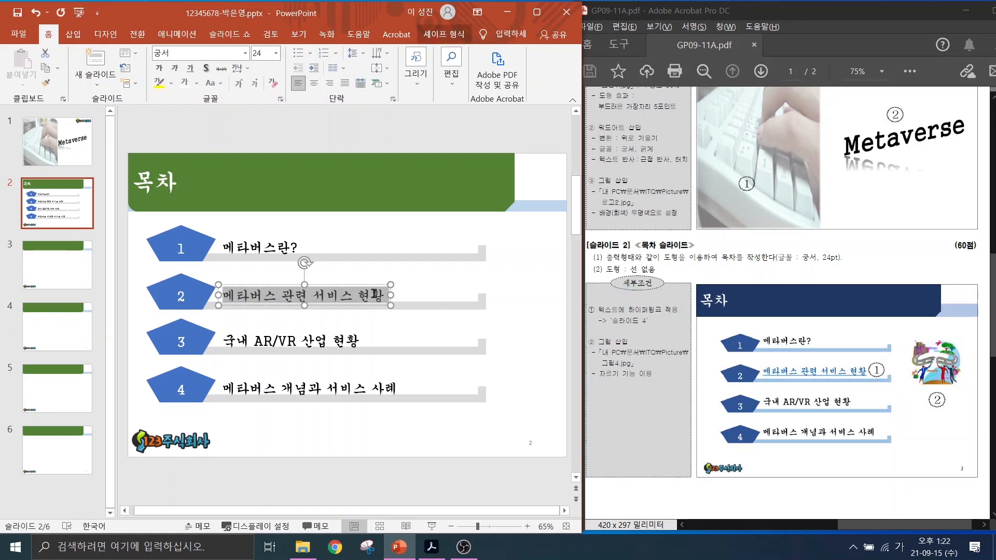
# Hyperlink the selected text to '4. 슬라이드 4' as a place in this document.
pyautogui.click(73, 34)
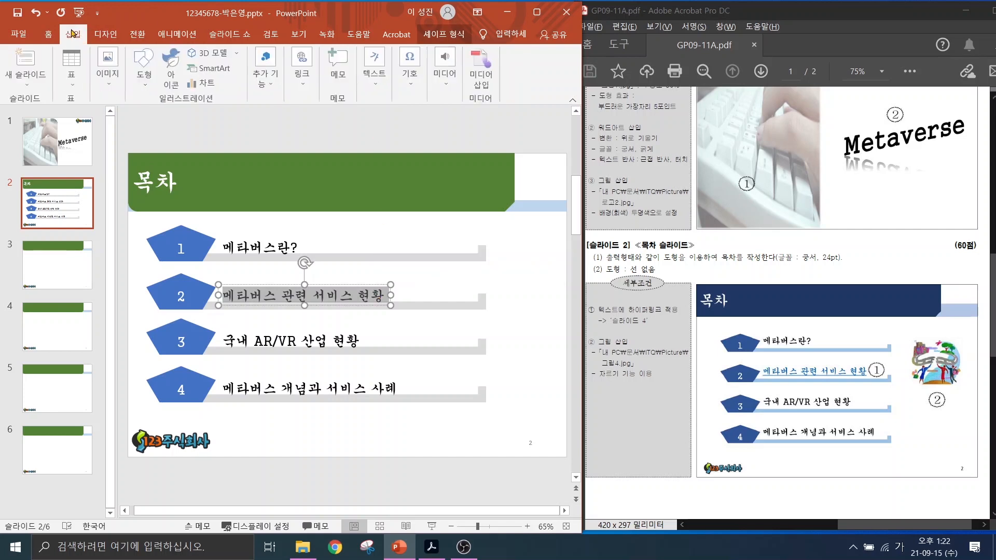
pyautogui.click(306, 77)
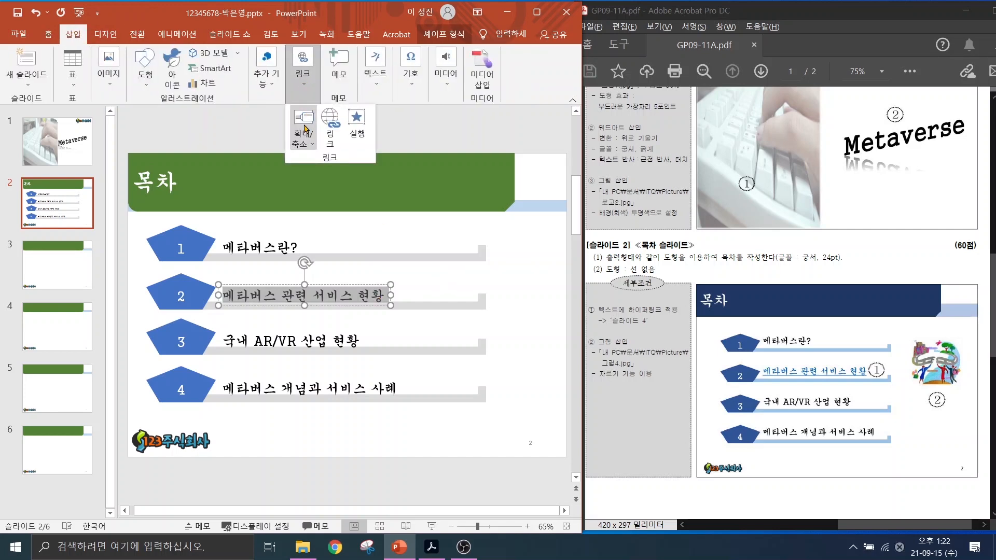
pyautogui.click(330, 129)
pyautogui.moveTo(182, 139); pyautogui.dragTo(227, 130)
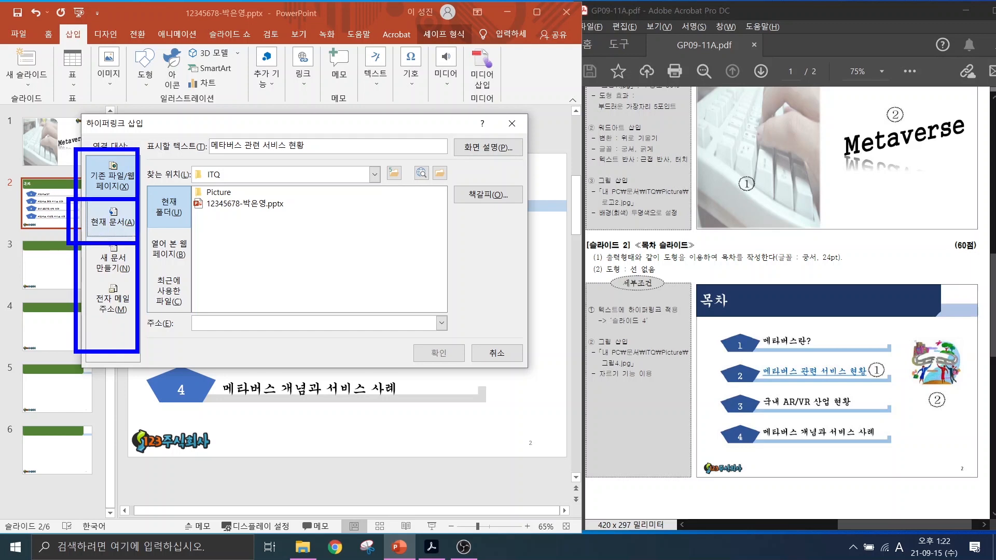
pyautogui.click(113, 216)
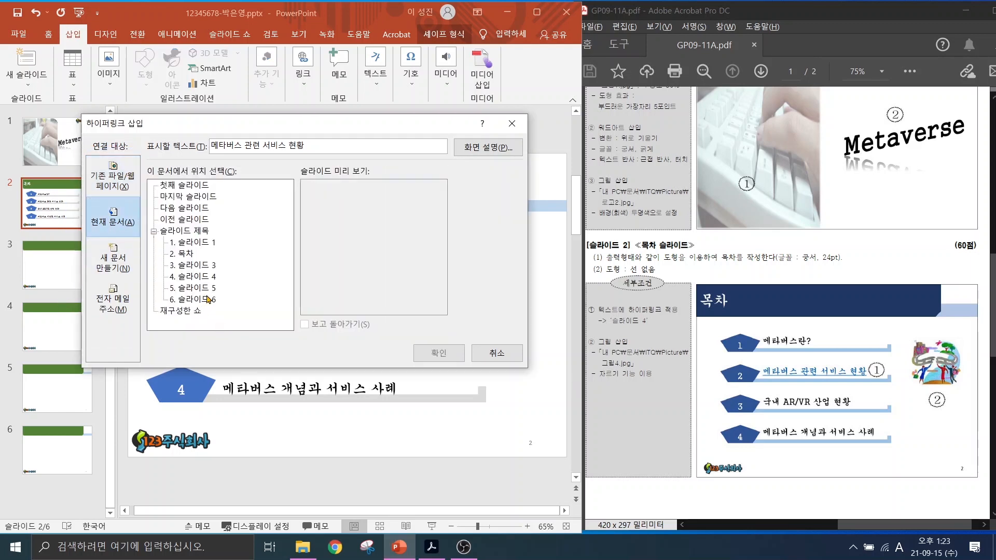
pyautogui.moveTo(594, 329)
pyautogui.mouseDown()
pyautogui.moveTo(666, 329)
pyautogui.moveTo(655, 309)
pyautogui.moveTo(692, 271)
pyautogui.mouseUp()
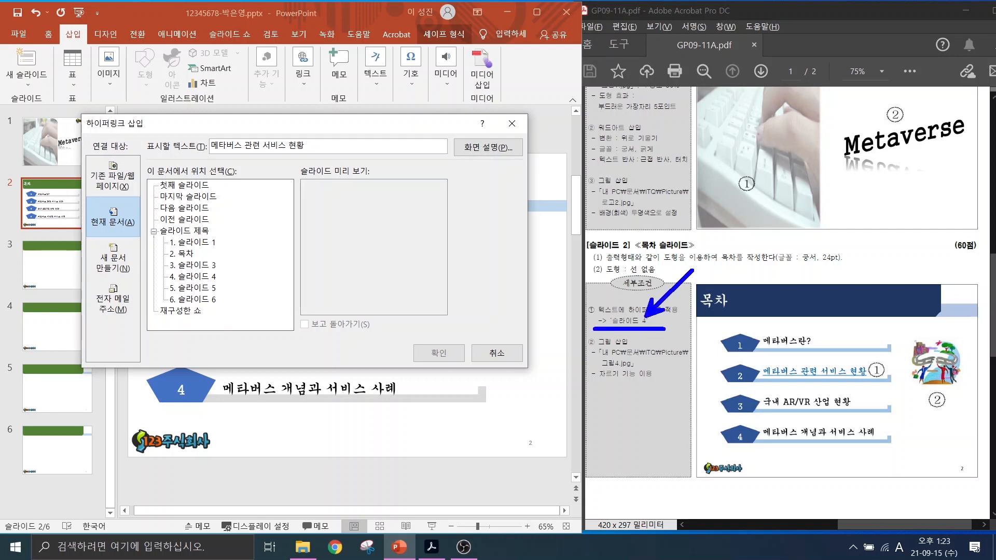
pyautogui.moveTo(159, 271); pyautogui.dragTo(234, 284)
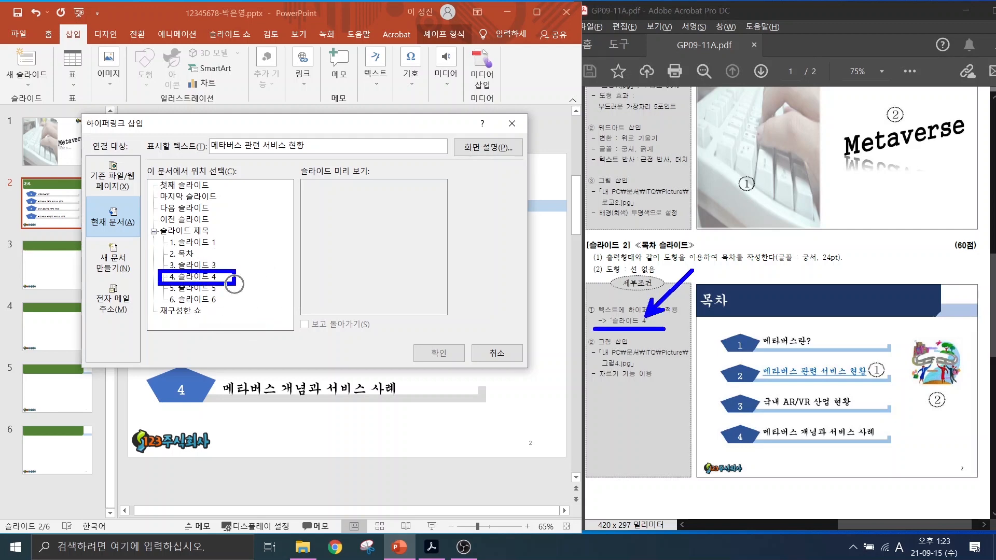
pyautogui.press('Escape')
pyautogui.click(195, 277)
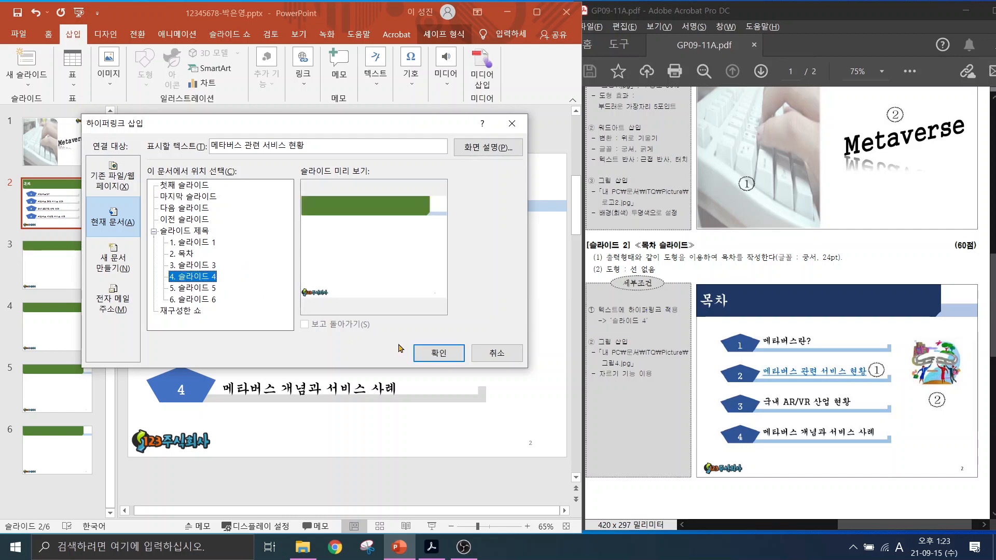
pyautogui.click(422, 353)
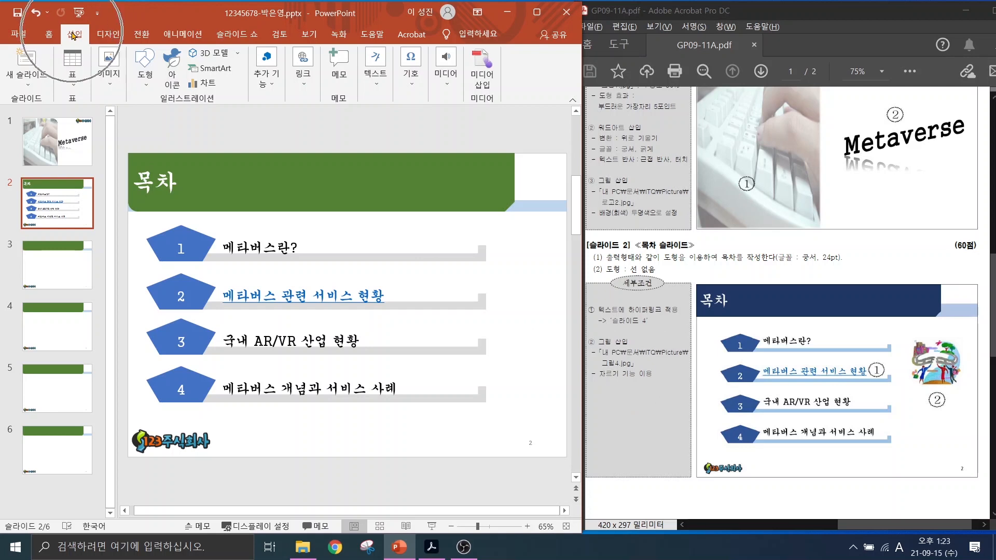
# Insert 그림4.JPG from the ITQ Picture folder onto slide 2.
pyautogui.click(99, 57)
pyautogui.click(110, 122)
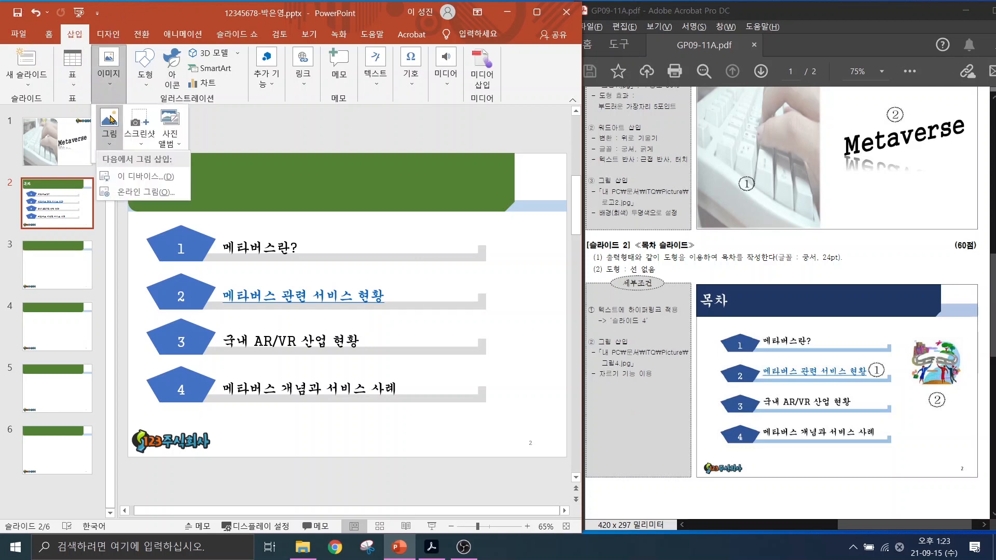
pyautogui.click(136, 177)
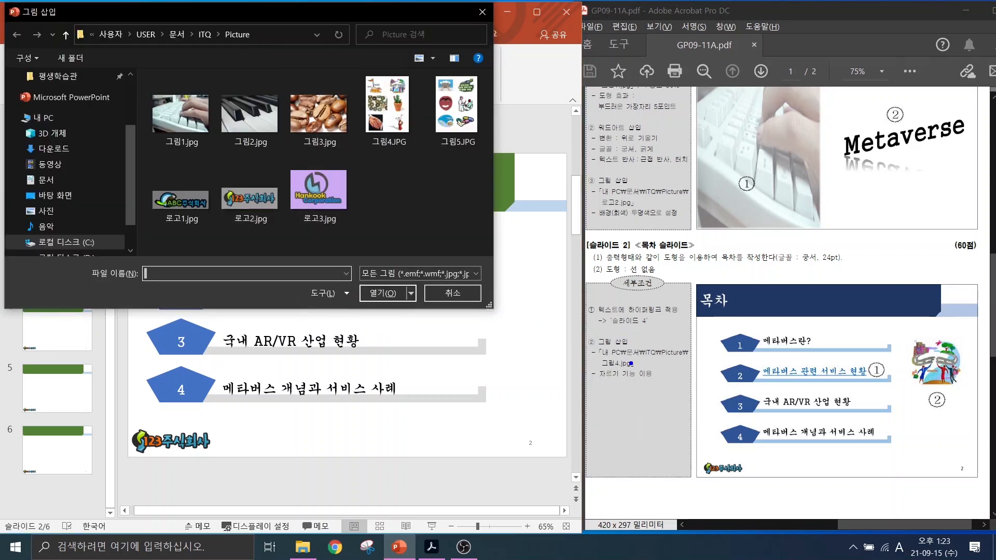
pyautogui.moveTo(622, 366); pyautogui.dragTo(671, 416)
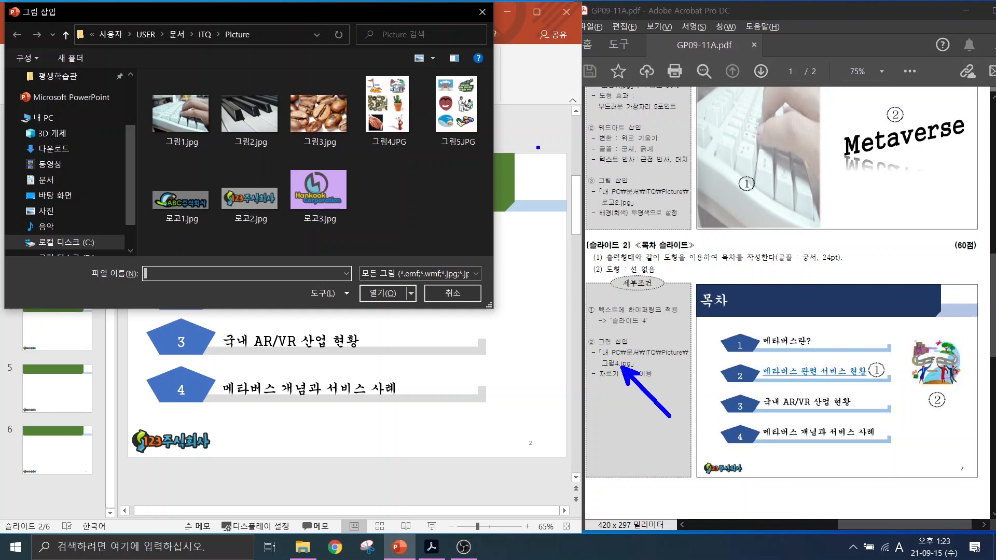
pyautogui.moveTo(342, 67); pyautogui.dragTo(418, 174)
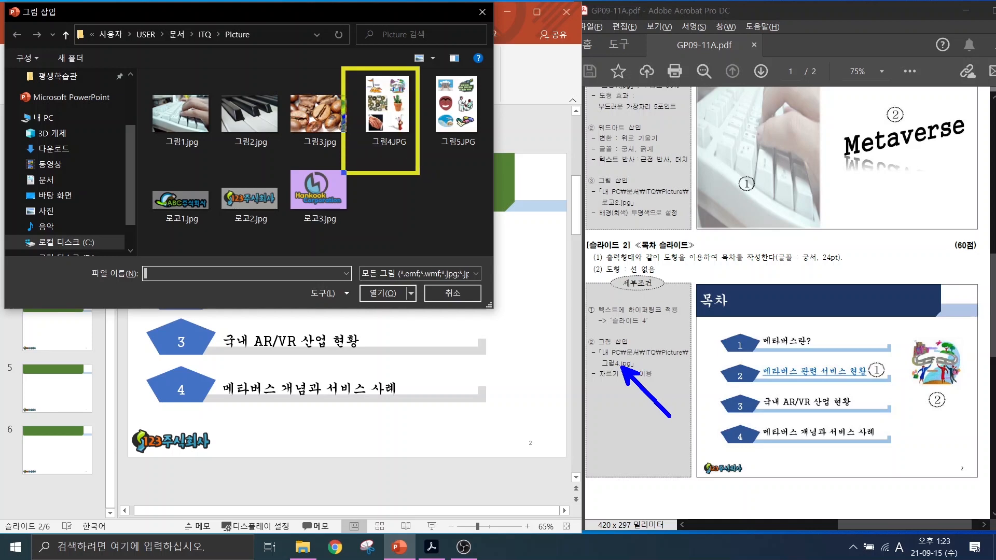
pyautogui.moveTo(403, 84)
pyautogui.mouseDown()
pyautogui.moveTo(441, 63)
pyautogui.moveTo(436, 151)
pyautogui.mouseUp()
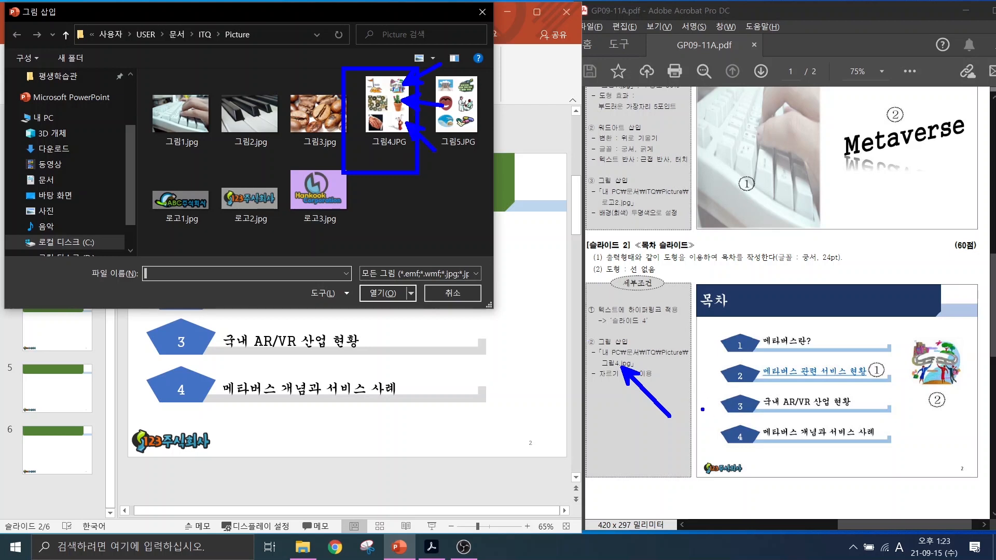
pyautogui.moveTo(598, 388); pyautogui.dragTo(681, 386)
pyautogui.press('Escape')
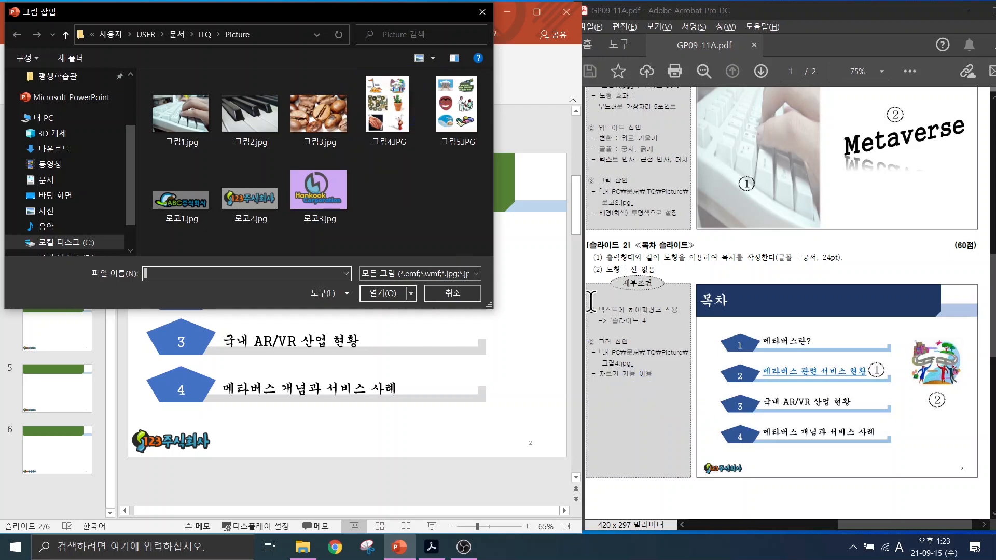
pyautogui.click(387, 112)
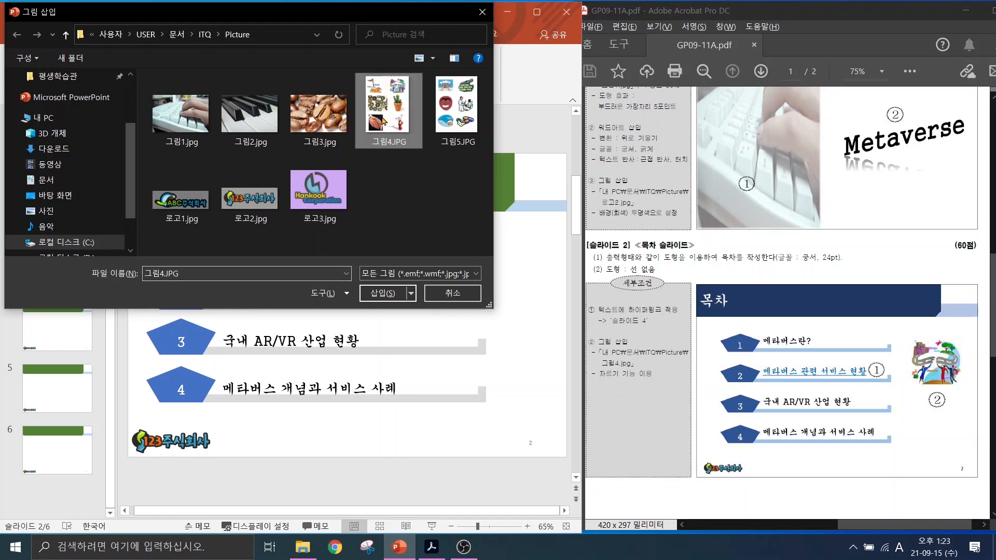
pyautogui.click(378, 294)
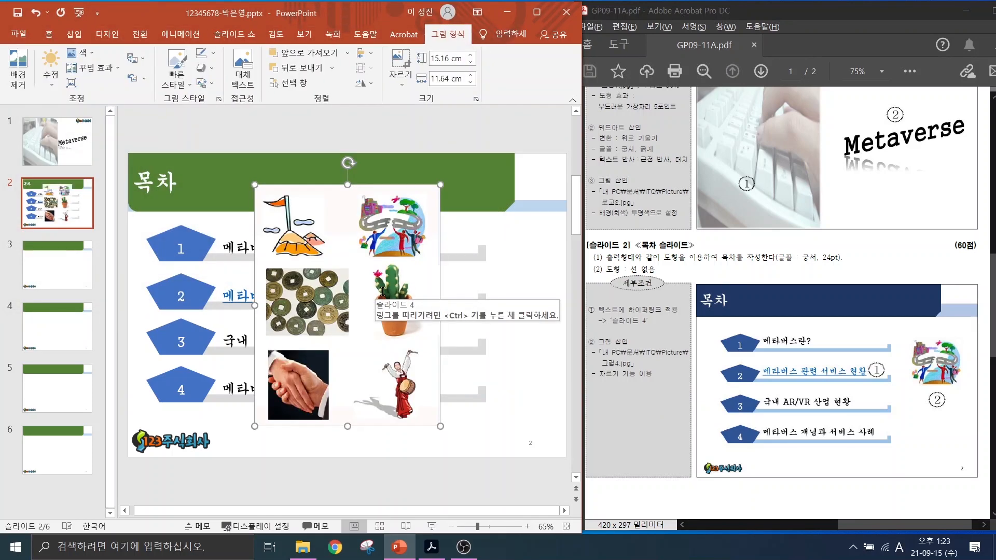
# Crop the 그림4.JPG sheet to its top-right figure, about 4.87 × 5.29 cm.
pyautogui.click(389, 465)
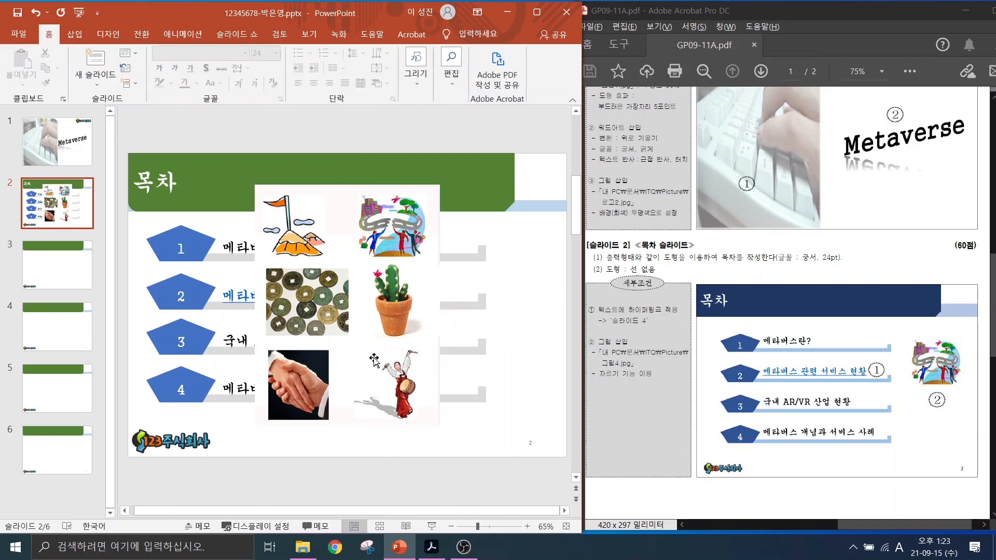
pyautogui.click(374, 360)
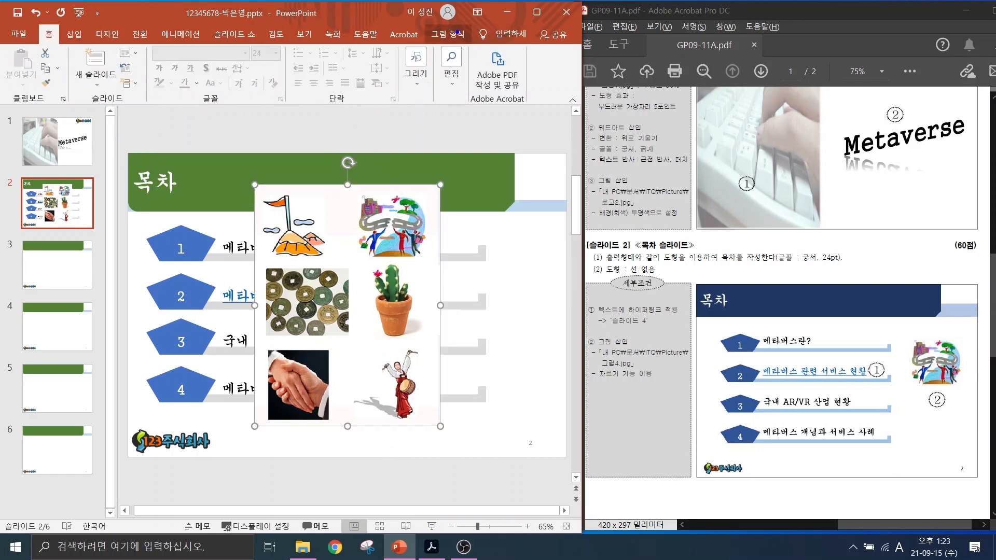
pyautogui.moveTo(459, 43)
pyautogui.mouseDown()
pyautogui.moveTo(436, 20)
pyautogui.moveTo(460, 52)
pyautogui.mouseUp()
pyautogui.moveTo(456, 43); pyautogui.dragTo(494, 93)
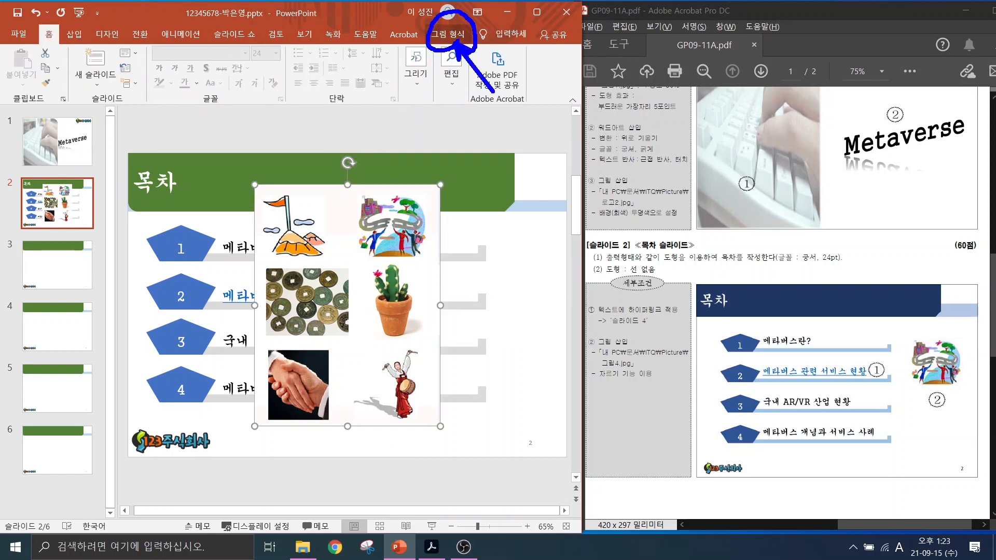
pyautogui.click(453, 37)
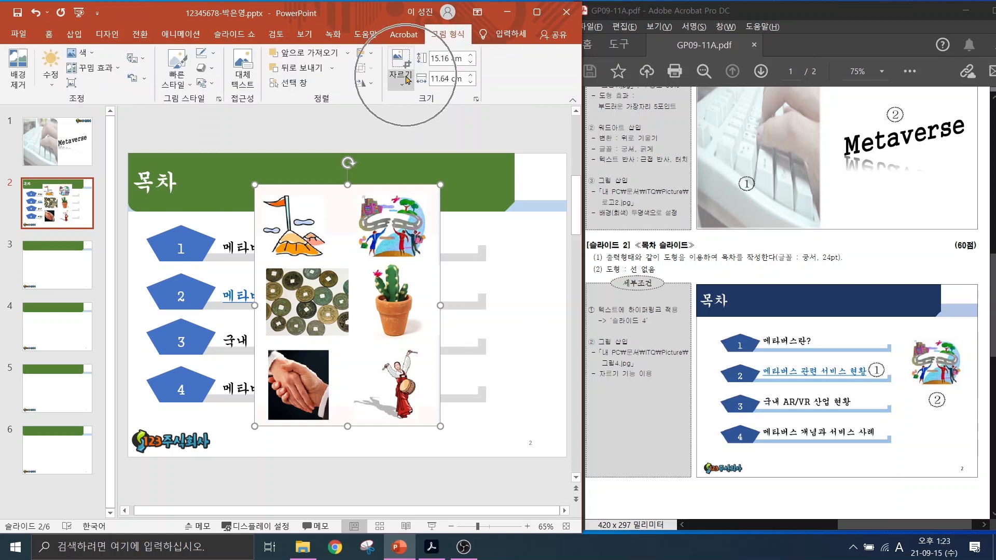
pyautogui.click(408, 79)
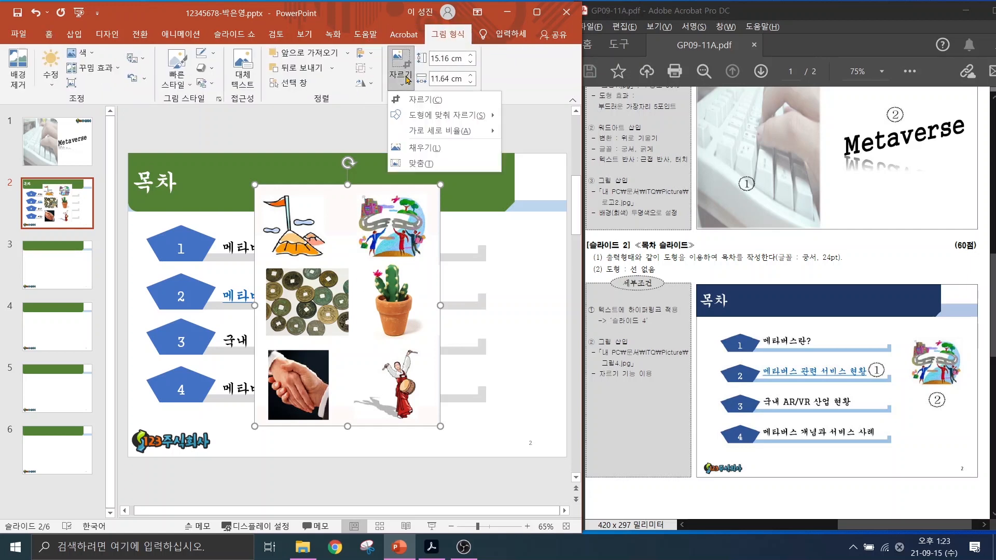
pyautogui.click(415, 101)
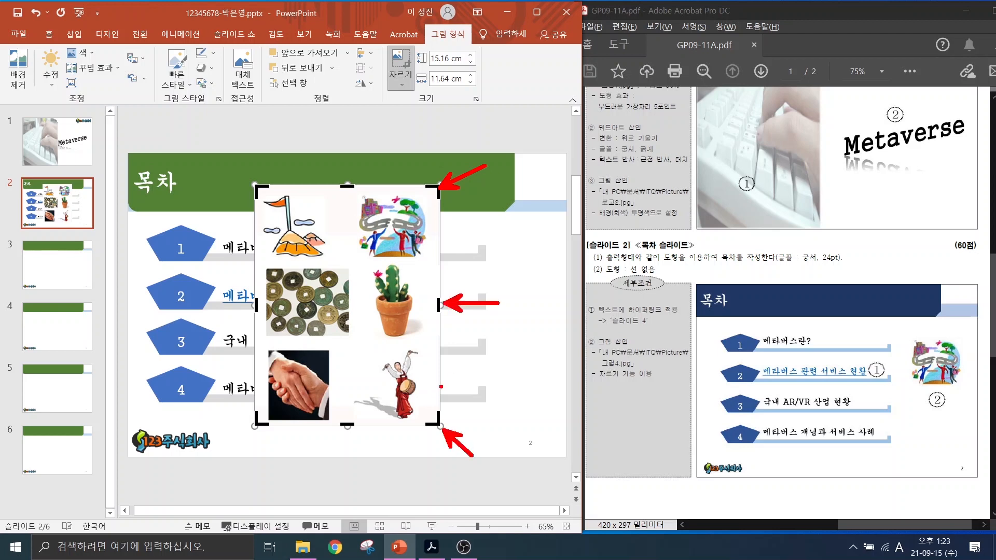
pyautogui.moveTo(258, 422); pyautogui.dragTo(356, 262)
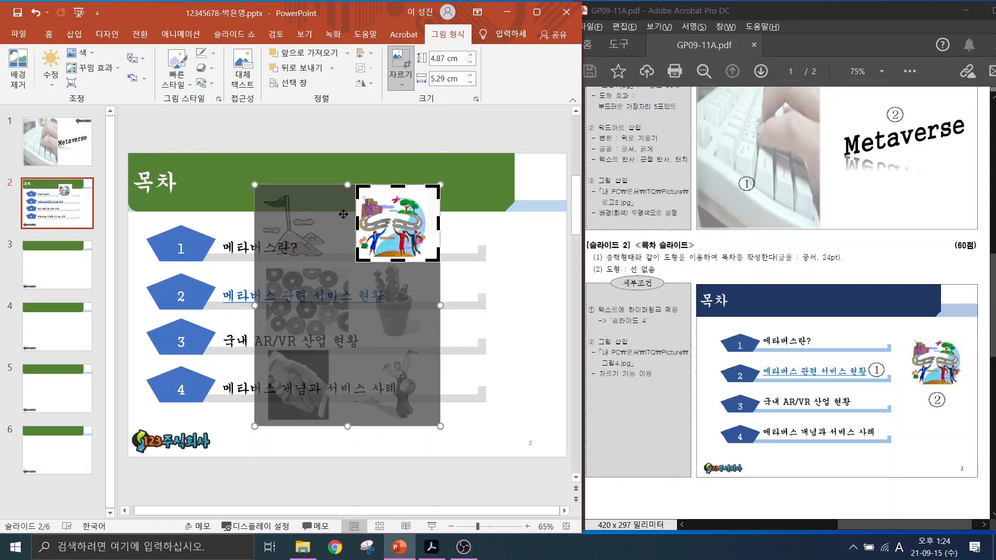
pyautogui.click(522, 289)
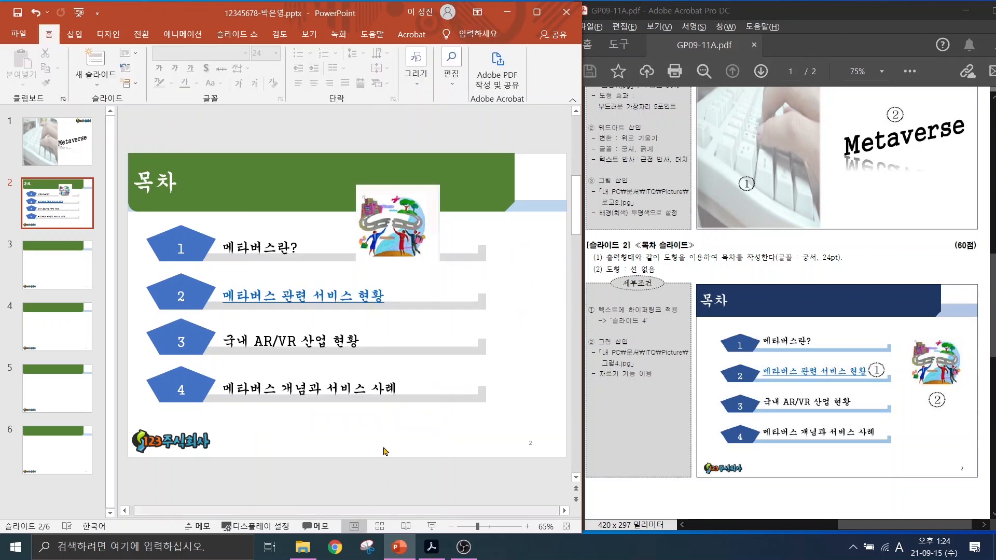
# Move the clipart right and shorten all four grey bars from the right.
pyautogui.moveTo(409, 252); pyautogui.dragTo(540, 362)
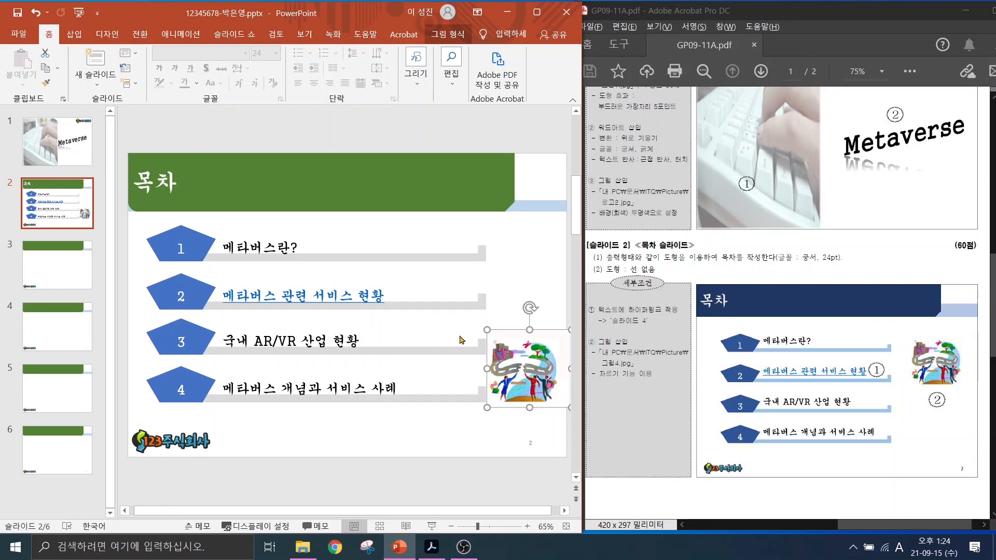
pyautogui.click(432, 258)
pyautogui.keyDown('shift'); pyautogui.click(425, 306); pyautogui.keyUp('shift')
pyautogui.keyDown('shift'); pyautogui.click(426, 351); pyautogui.keyUp('shift')
pyautogui.keyDown('shift'); pyautogui.click(425, 399); pyautogui.keyUp('shift')
pyautogui.moveTo(486, 310); pyautogui.dragTo(420, 313)
# Move the clipart up beside the first items and nudge the numbered pentagon rows into line.
pyautogui.moveTo(524, 363); pyautogui.dragTo(497, 262)
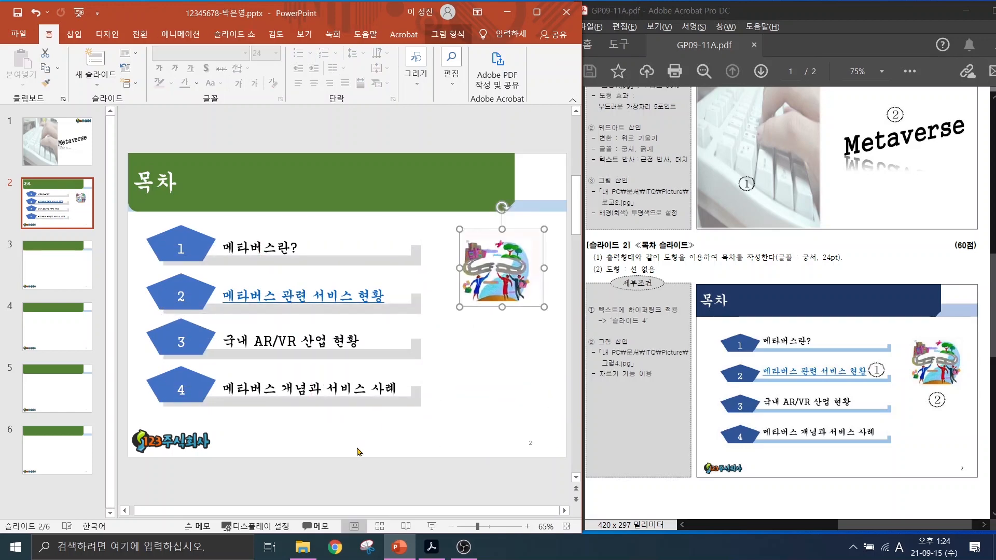
pyautogui.moveTo(136, 419); pyautogui.dragTo(220, 219)
pyautogui.press('Up')
pyautogui.press('Up')
pyautogui.press('Up')
pyautogui.press('Down')
pyautogui.press('Down')
pyautogui.press('Down')
pyautogui.press('Down')
pyautogui.press('Down')
pyautogui.press('Down')
pyautogui.press('Down')
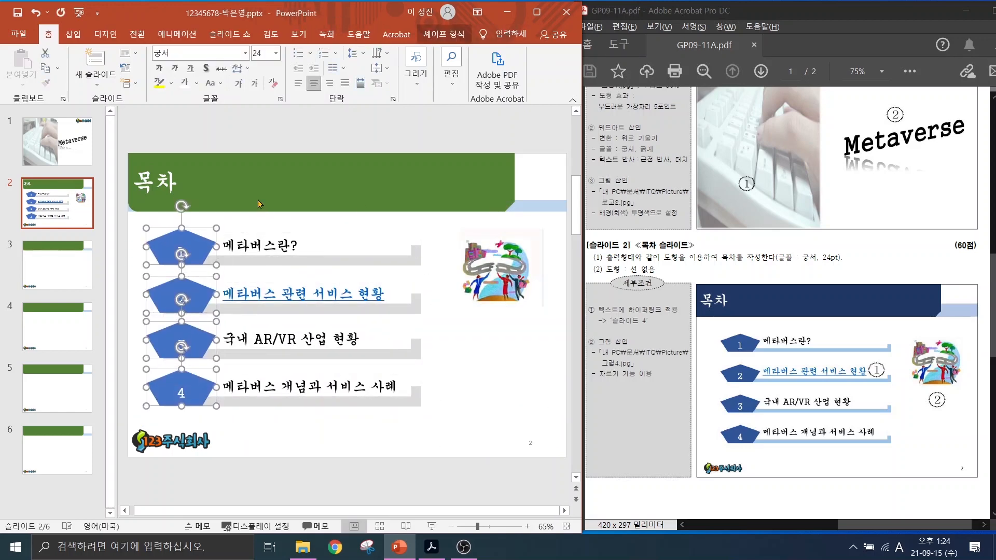
pyautogui.click(311, 482)
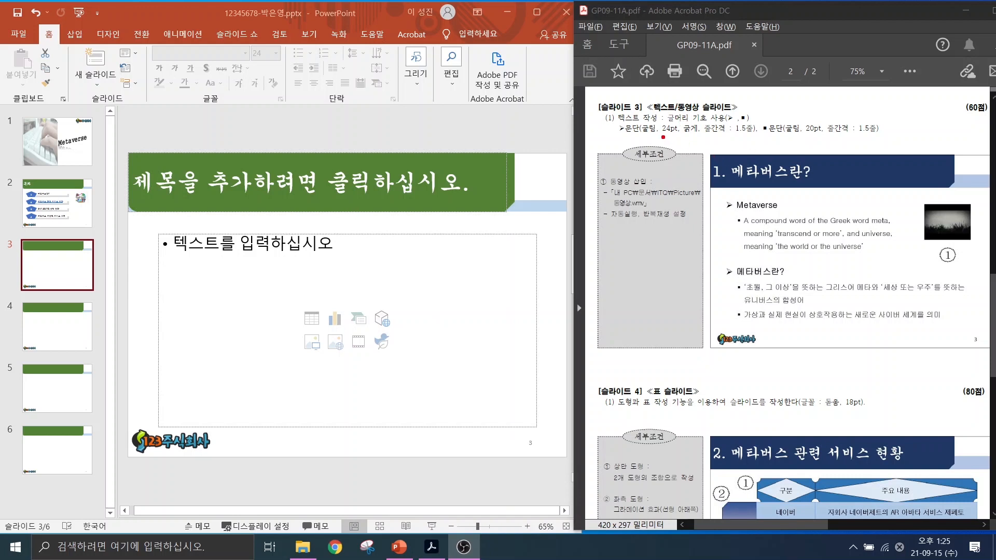
# Title slide 3 '1. 메타버스란?' and place the cursor in the body placeholder.
pyautogui.moveTo(670, 137); pyautogui.dragTo(882, 138)
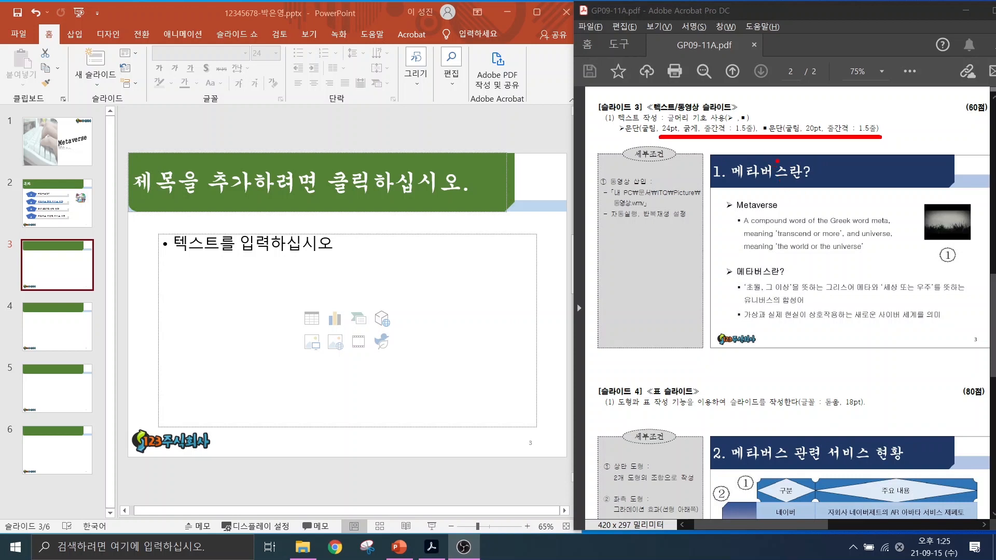
pyautogui.moveTo(777, 162)
pyautogui.mouseDown()
pyautogui.moveTo(749, 195)
pyautogui.moveTo(778, 192)
pyautogui.mouseUp()
pyautogui.press('Escape')
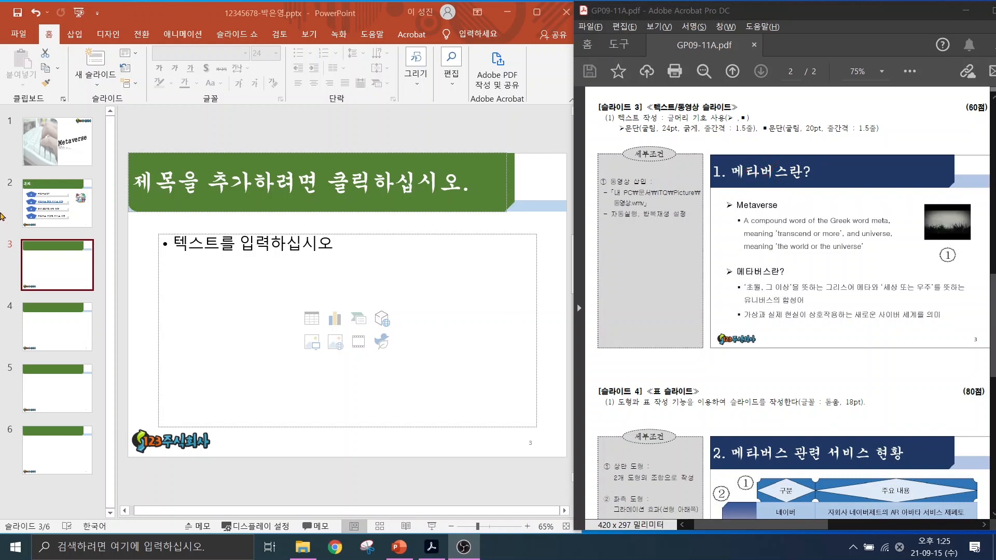
pyautogui.click(191, 183)
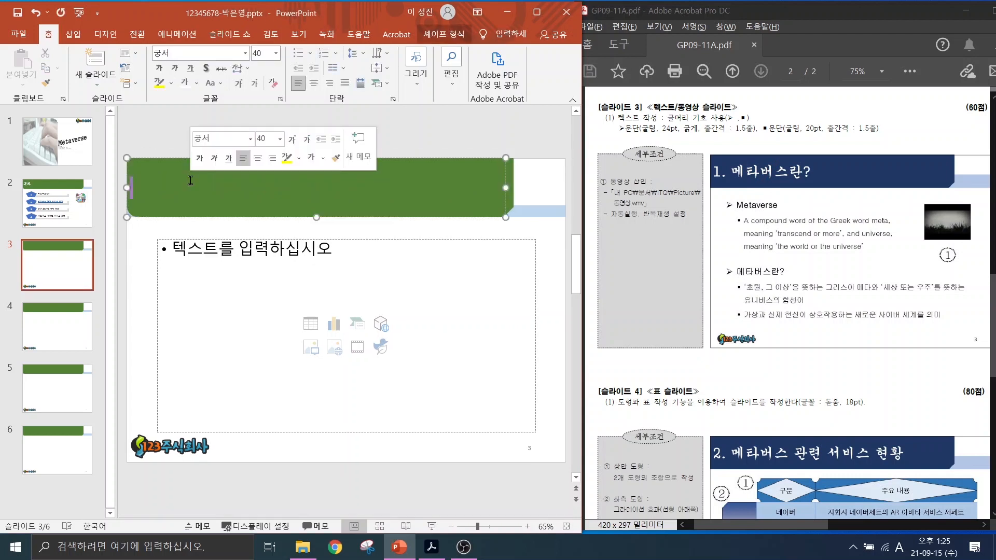
pyautogui.write('1. 메타버스란?')
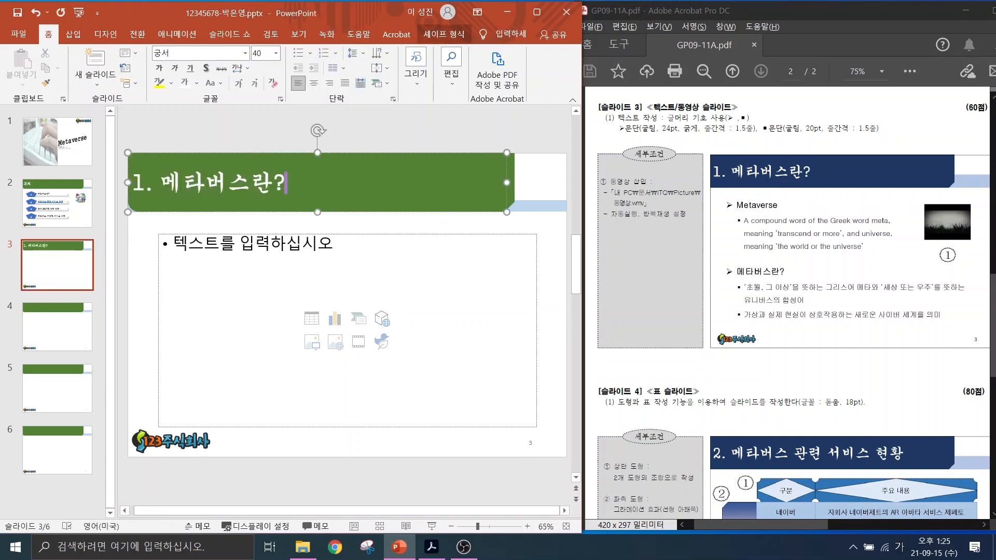
pyautogui.click(213, 246)
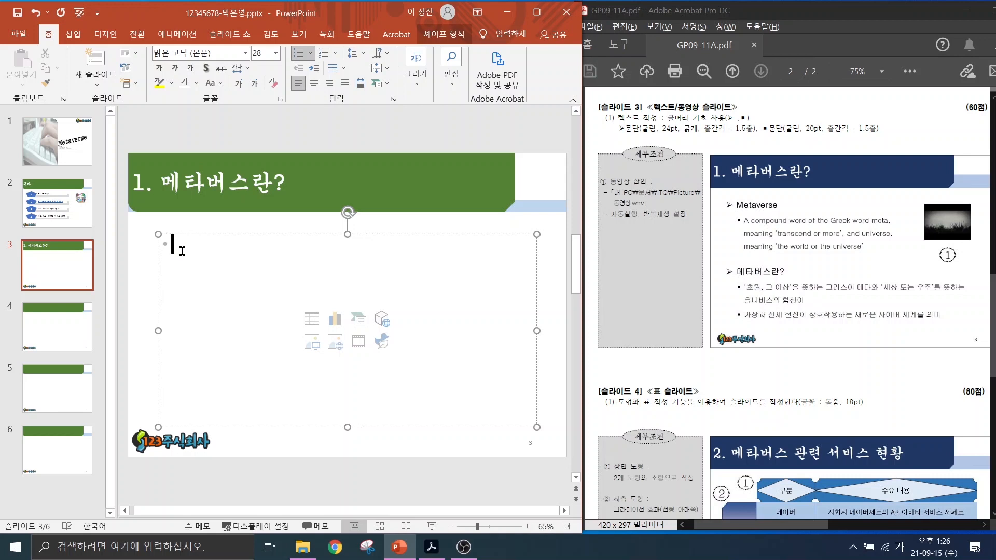
# Enter 'Metaverse' as the first bullet and its English meta + universe definition below it.
pyautogui.write('Metaverse')
pyautogui.press('Return')
pyautogui.write('A compo')
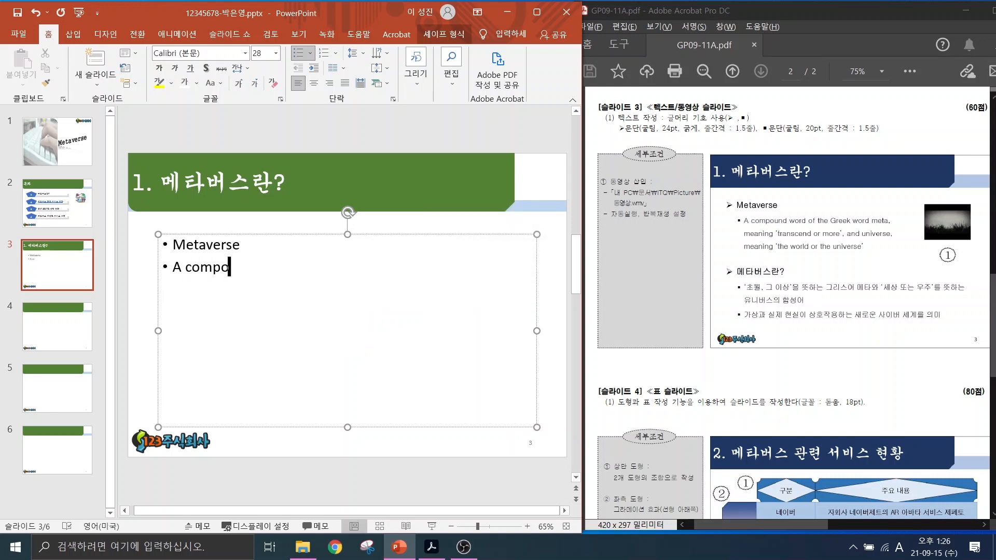
pyautogui.write('und word of the Gre다 word meta, mean')
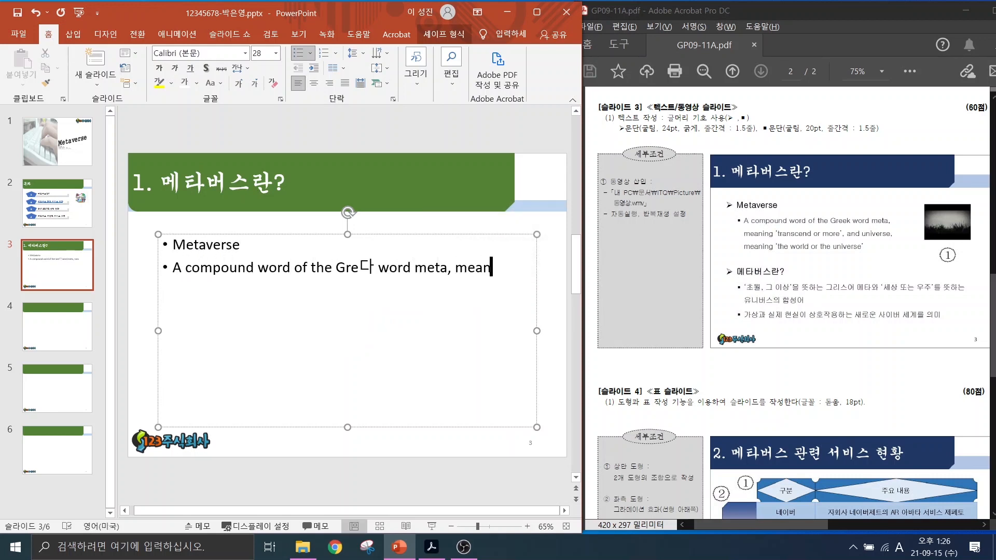
pyautogui.write('ing ‘transcend or more’, and universe,')
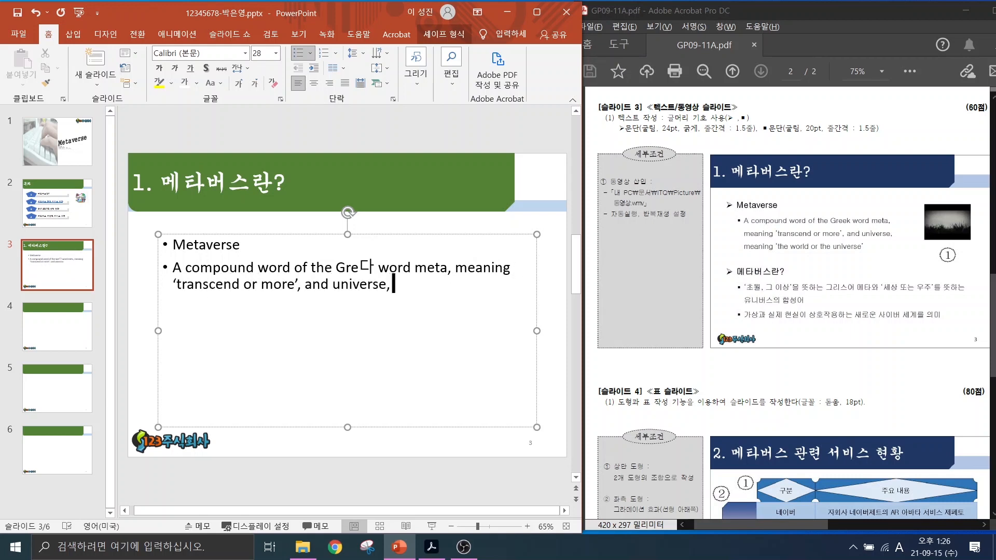
pyautogui.write(' meansing ‘the world or 소 univers’')
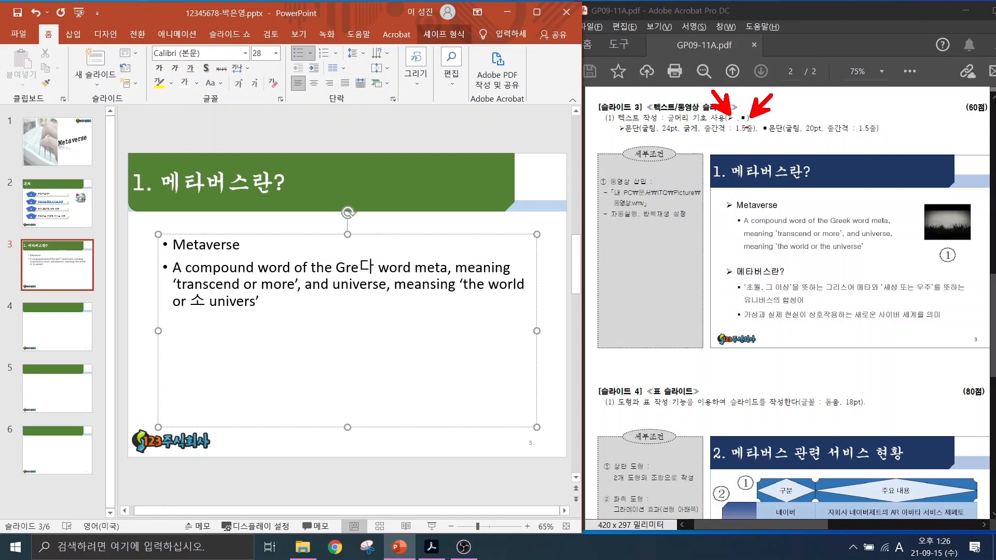
# Put the cursor at the start of the Metaverse line and bring up the bullet symbol choices.
pyautogui.moveTo(713, 191); pyautogui.dragTo(802, 213)
pyautogui.moveTo(734, 209)
pyautogui.mouseDown()
pyautogui.moveTo(807, 249)
pyautogui.moveTo(898, 259)
pyautogui.mouseUp()
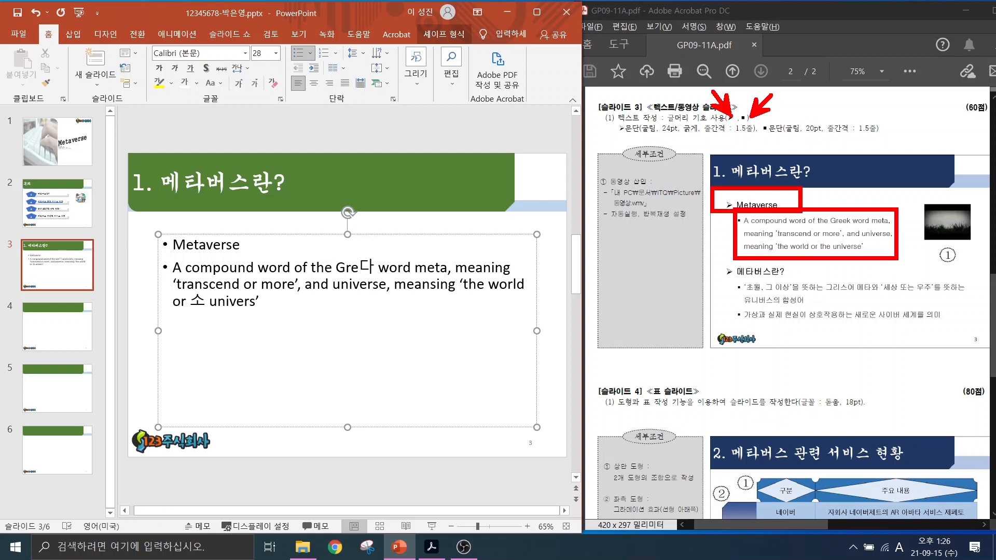
pyautogui.press('Escape')
pyautogui.click(174, 245)
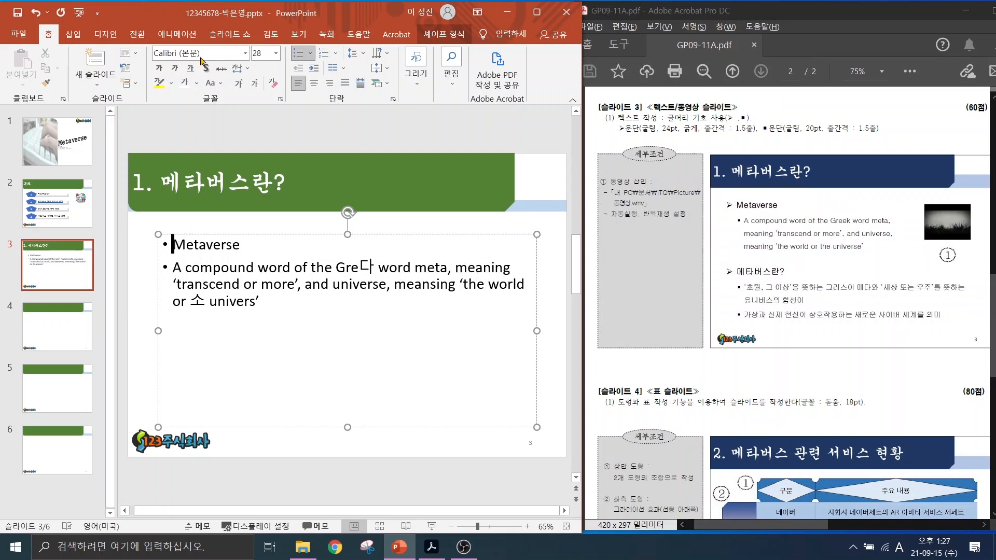
pyautogui.click(310, 53)
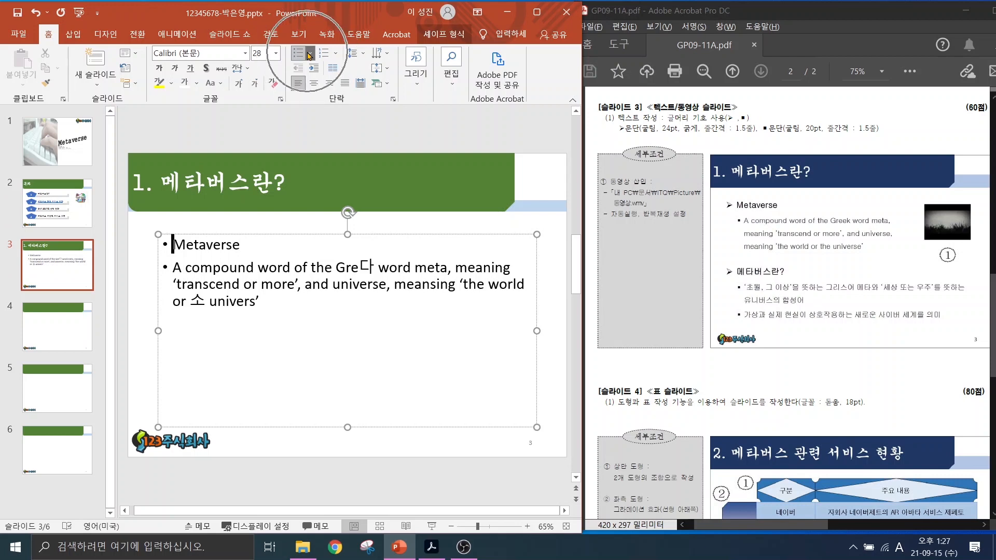